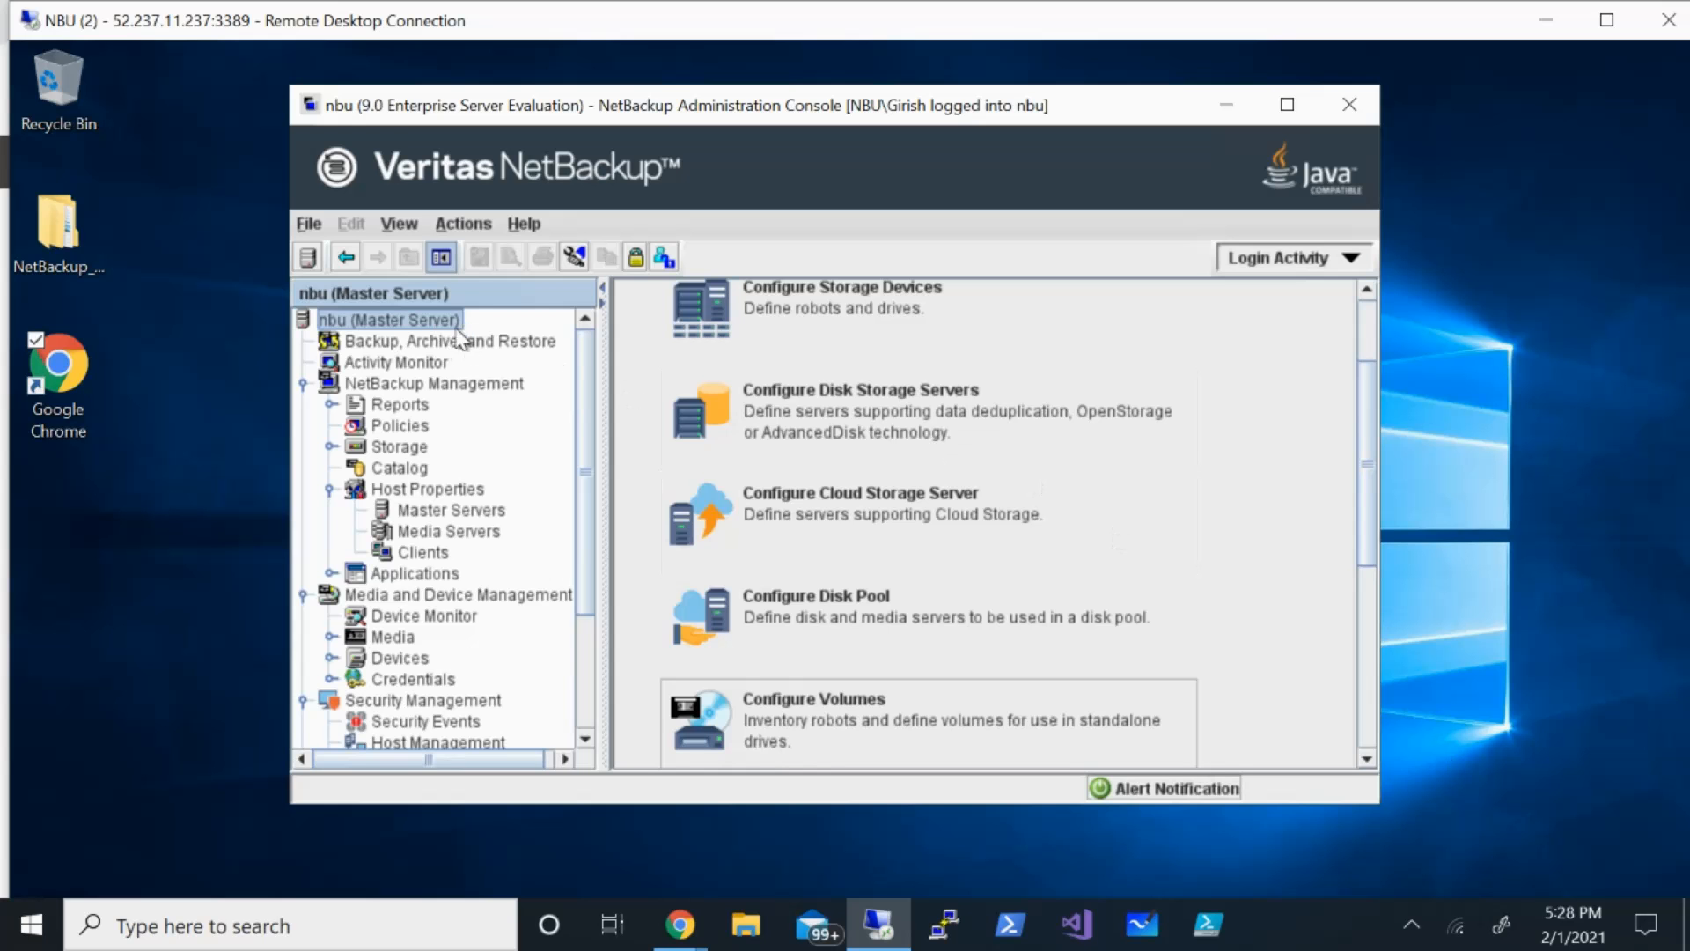
pyautogui.click(444, 512)
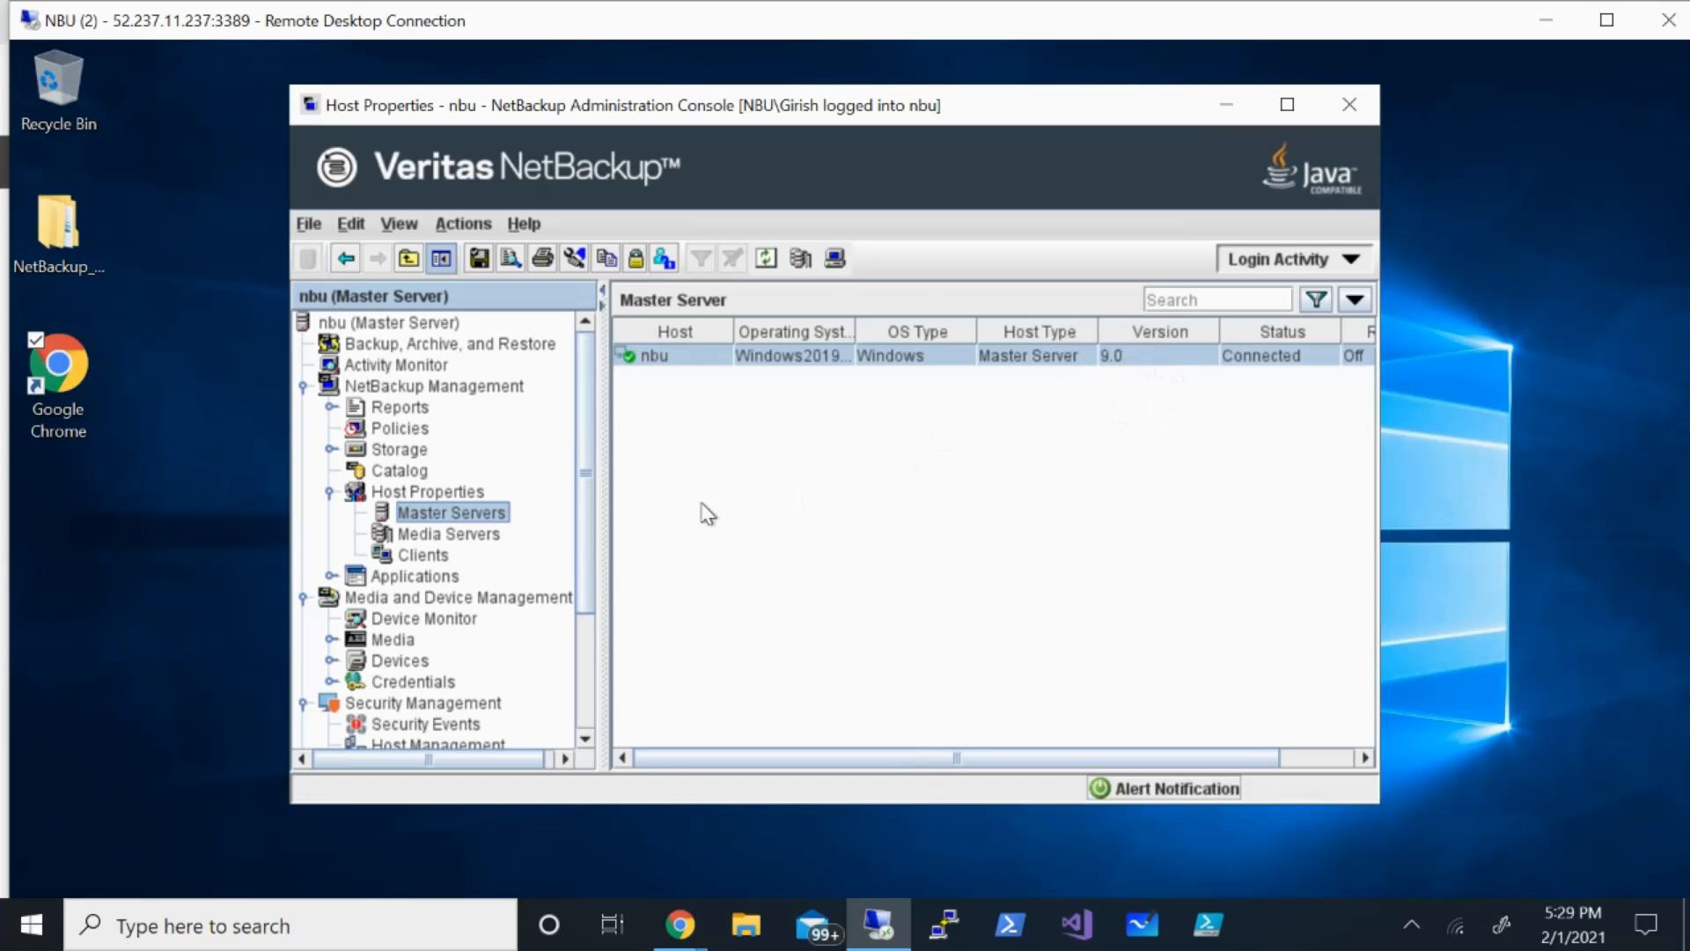
pyautogui.click(430, 325)
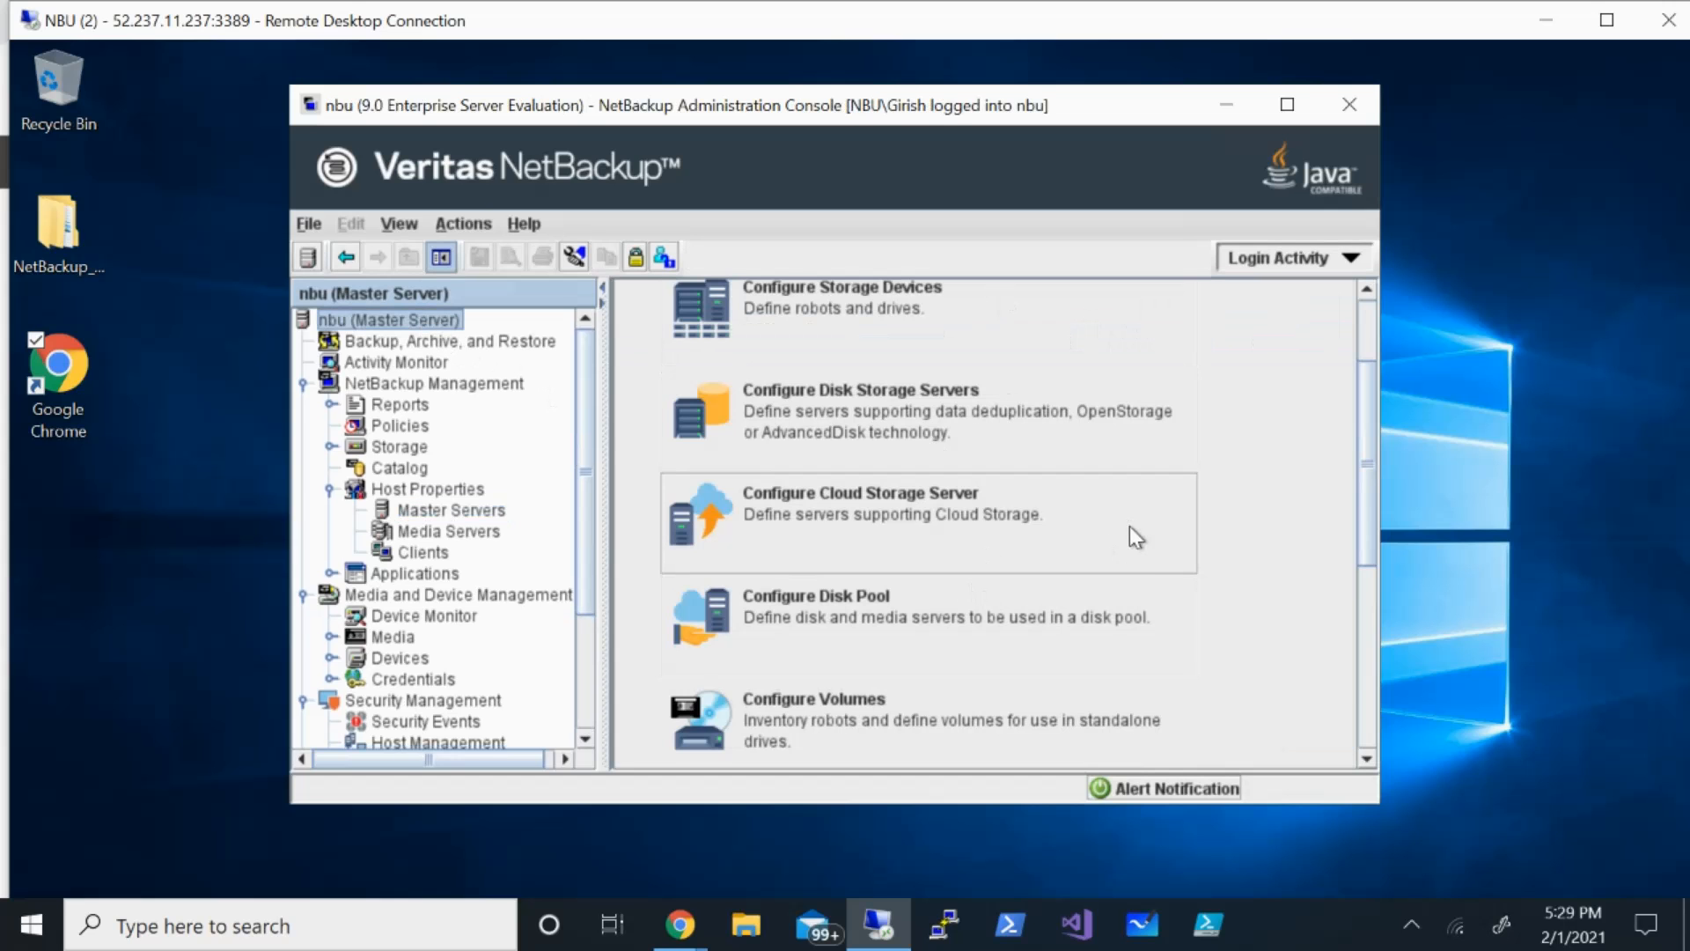
pyautogui.moveTo(1370, 465); pyautogui.dragTo(1363, 493)
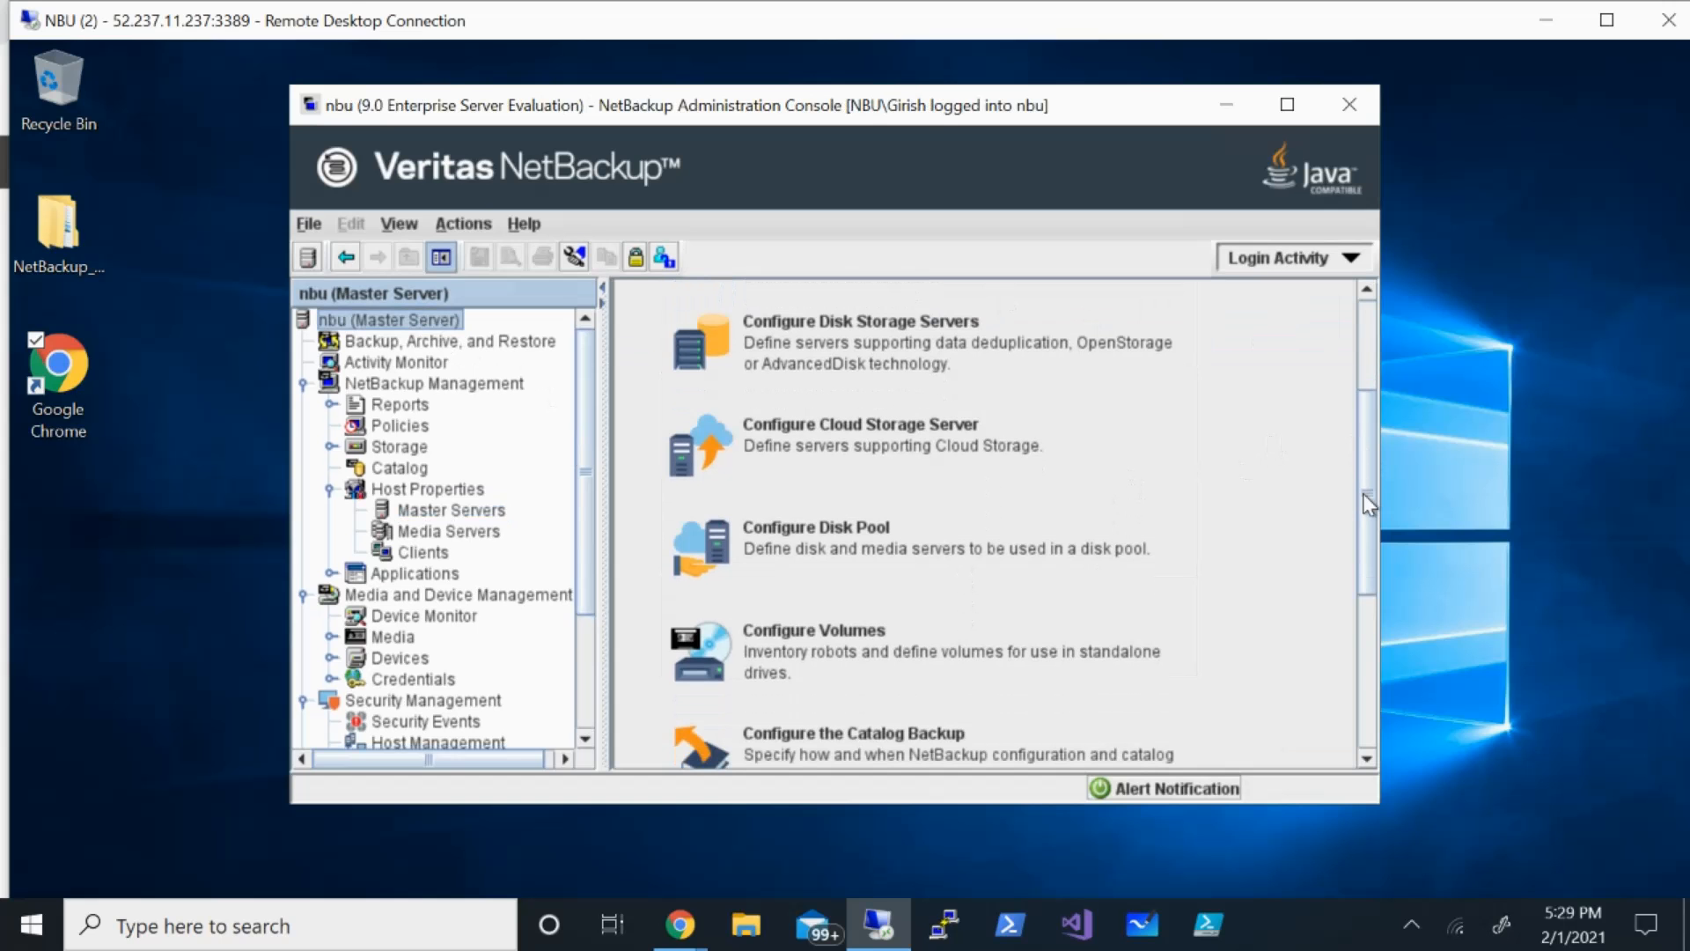
pyautogui.click(1003, 458)
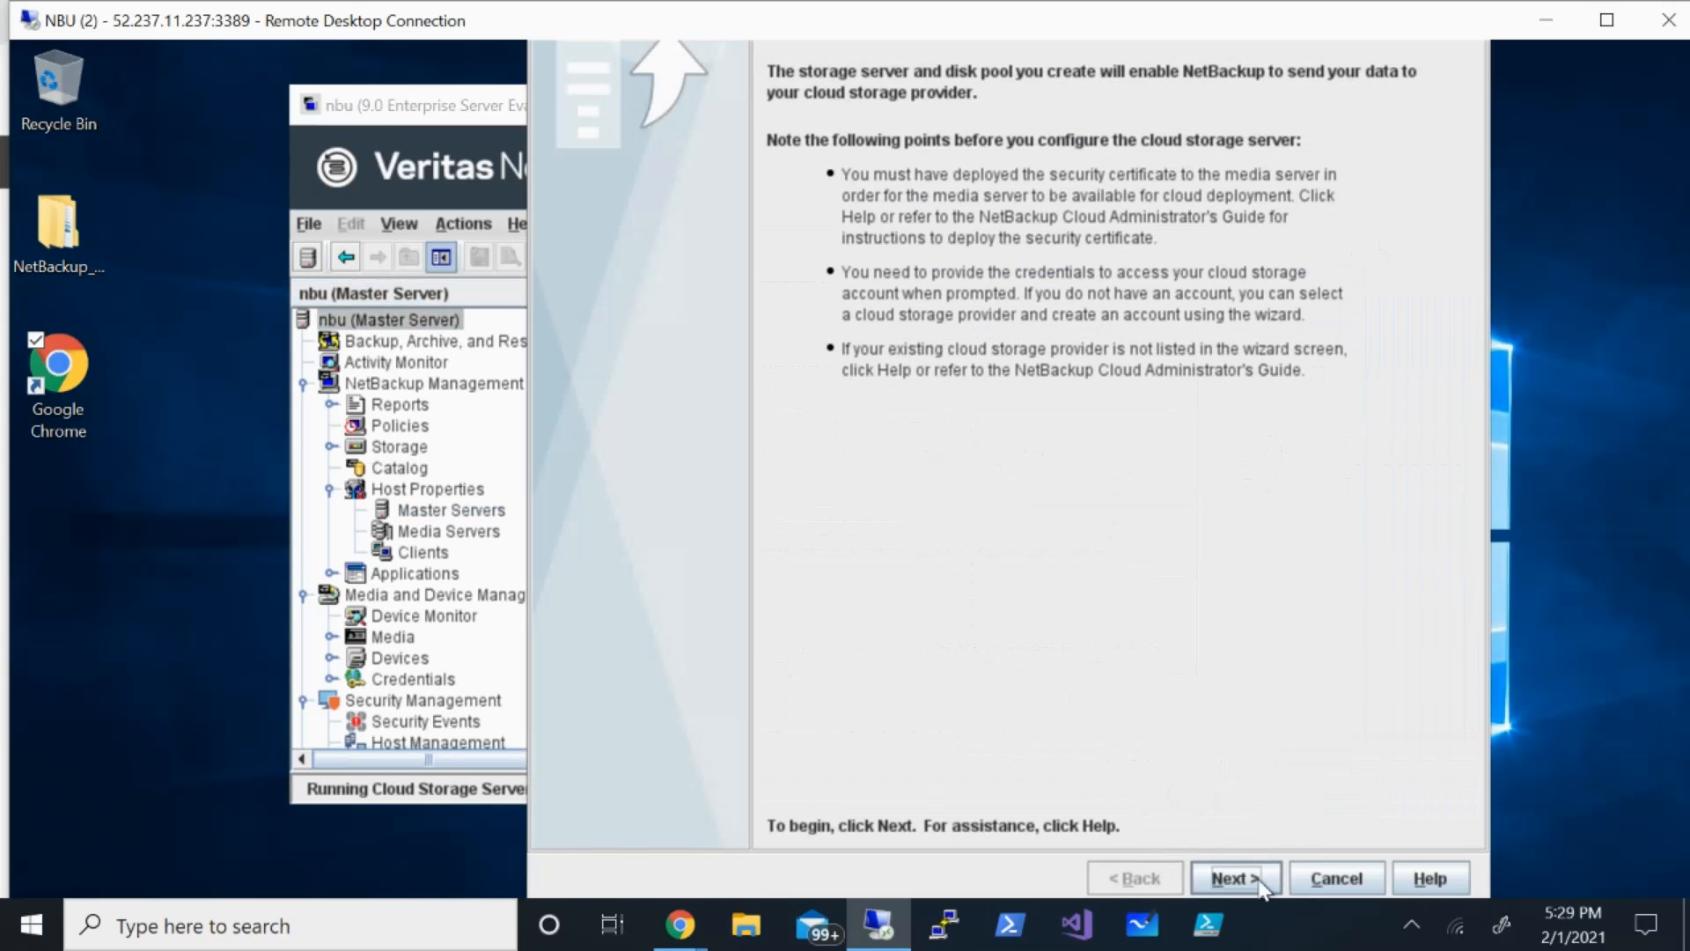
pyautogui.click(1338, 876)
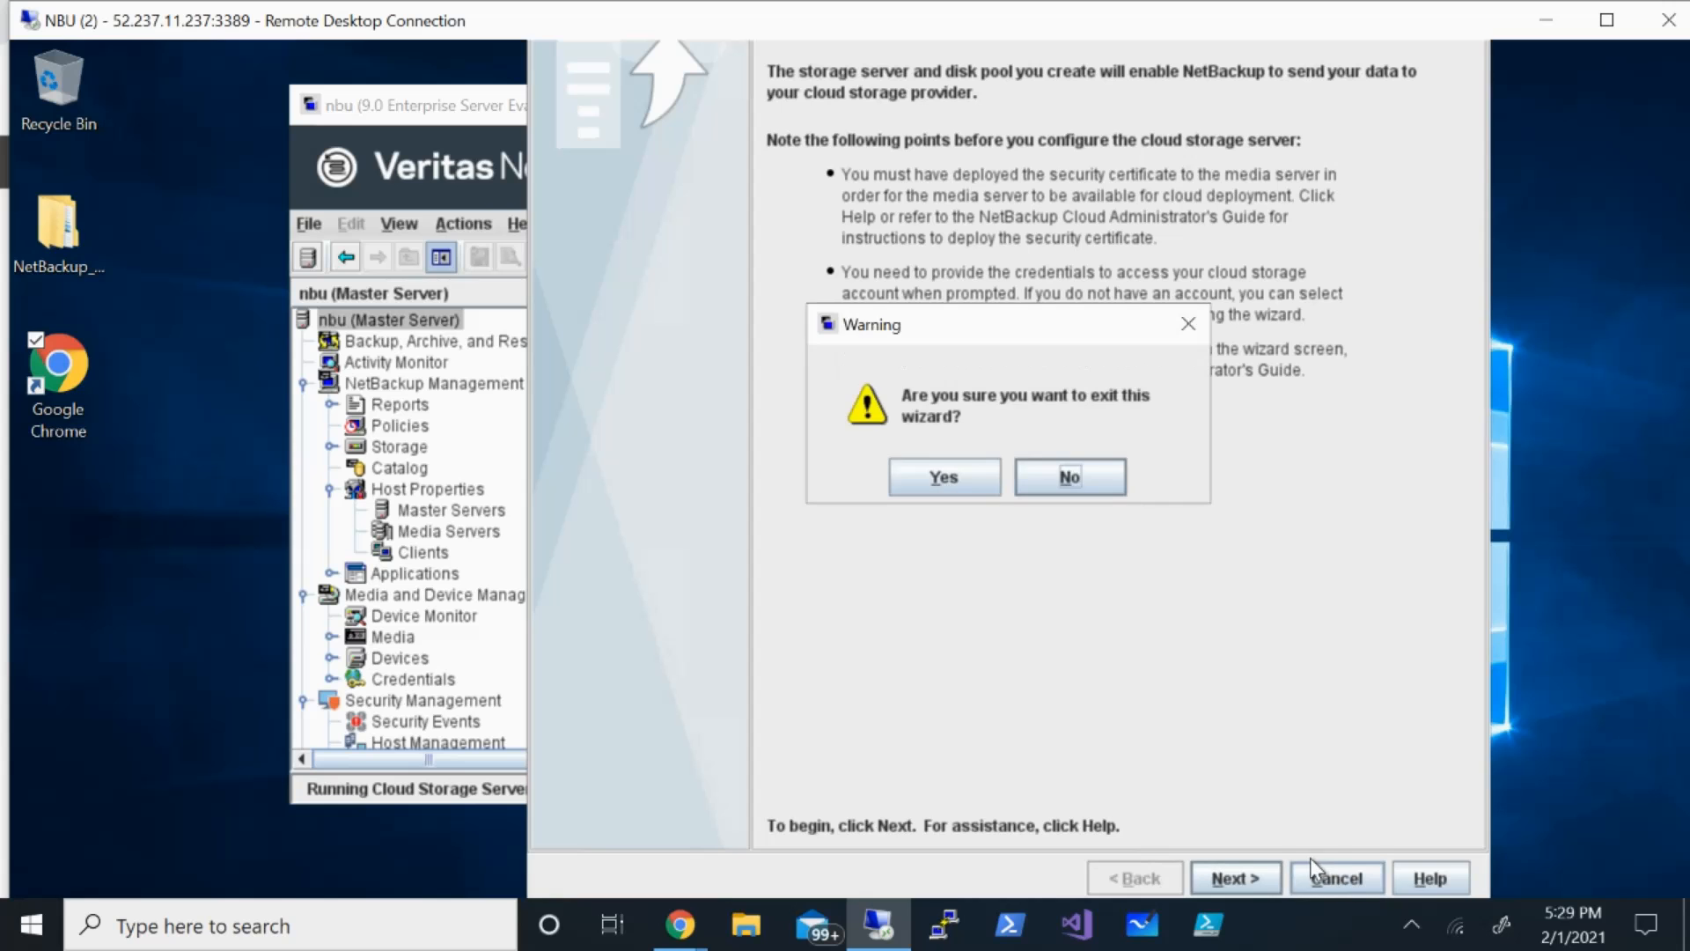
pyautogui.click(924, 474)
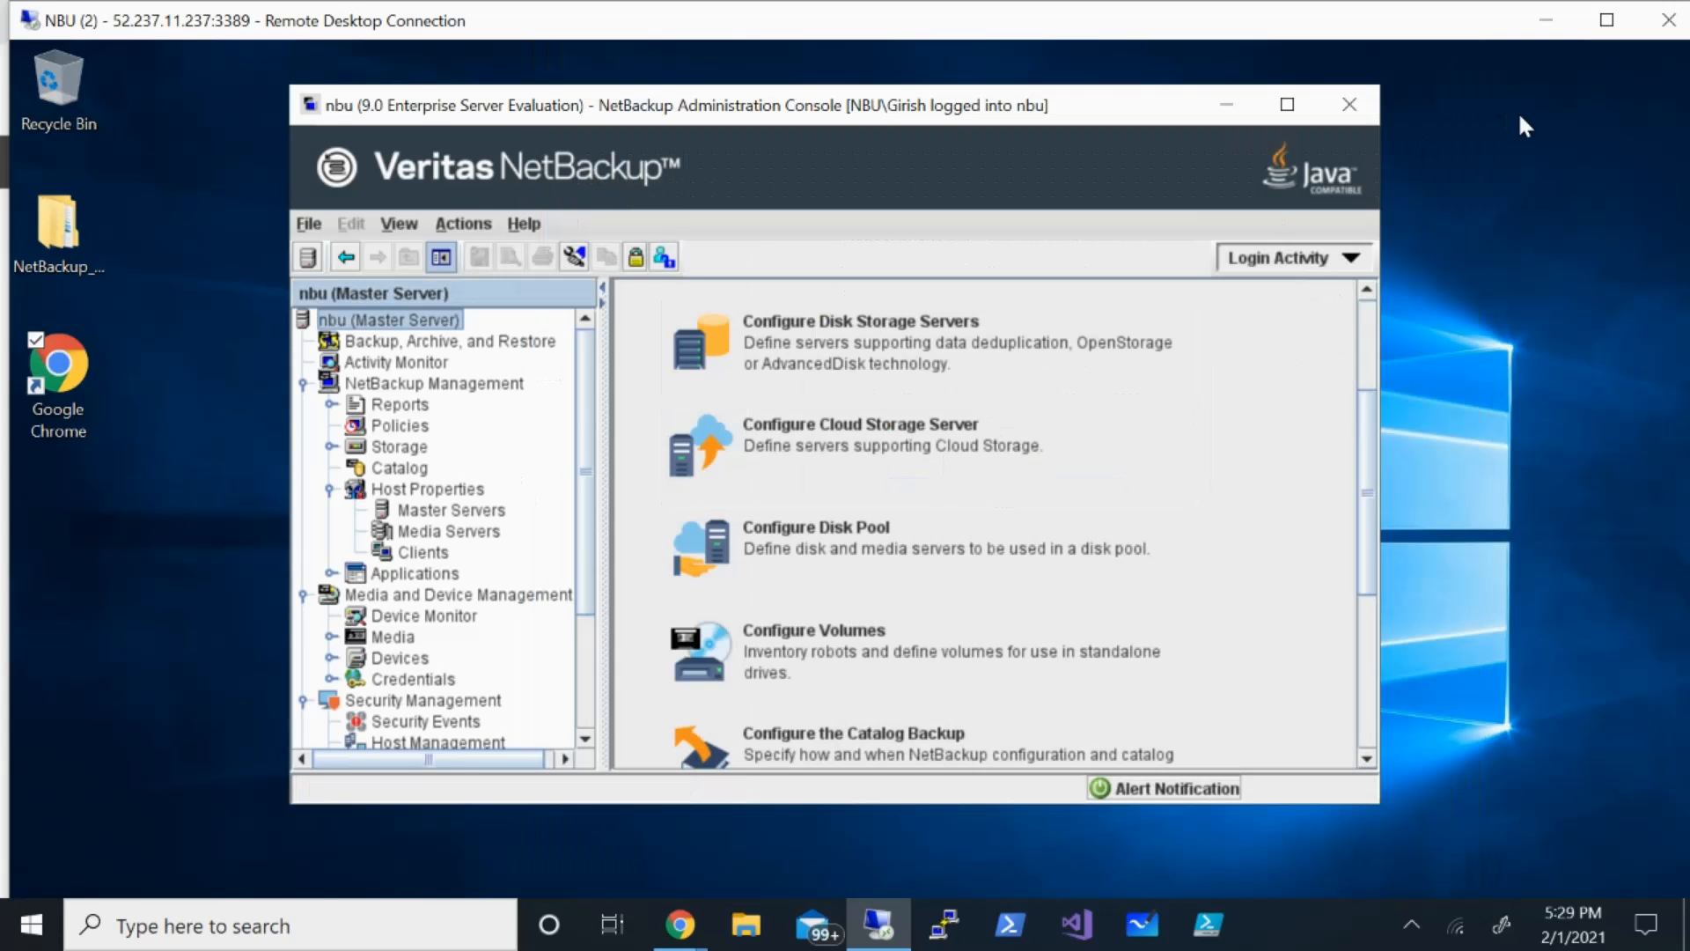
pyautogui.click(1607, 19)
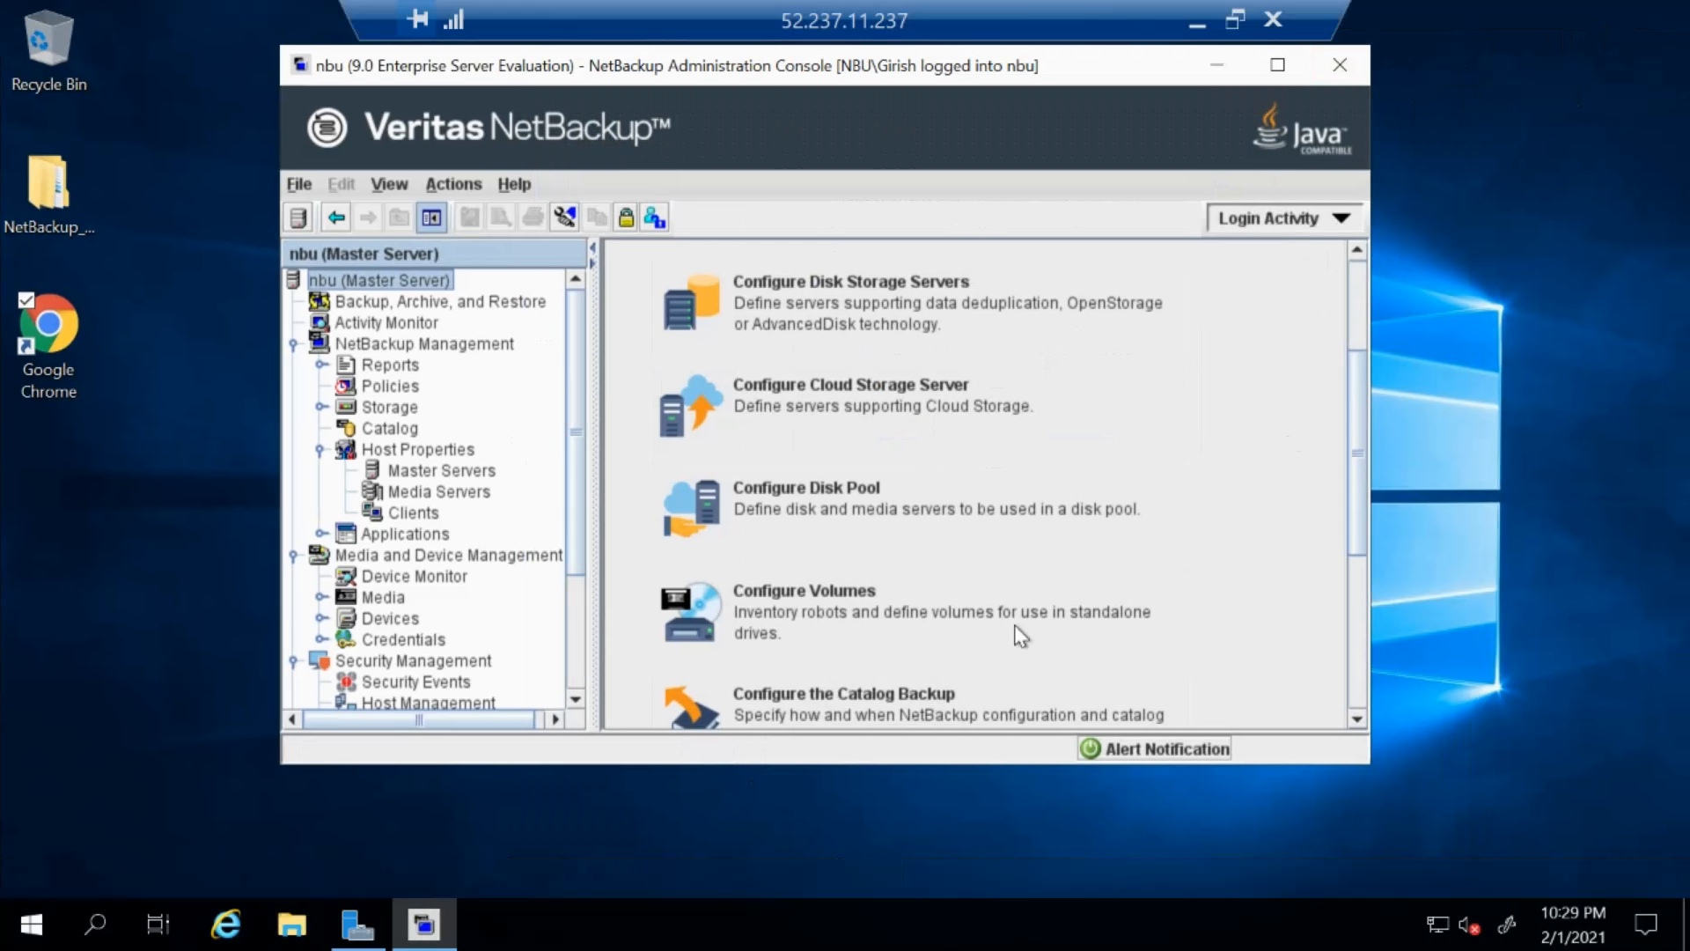
pyautogui.doubleClick(76, 368)
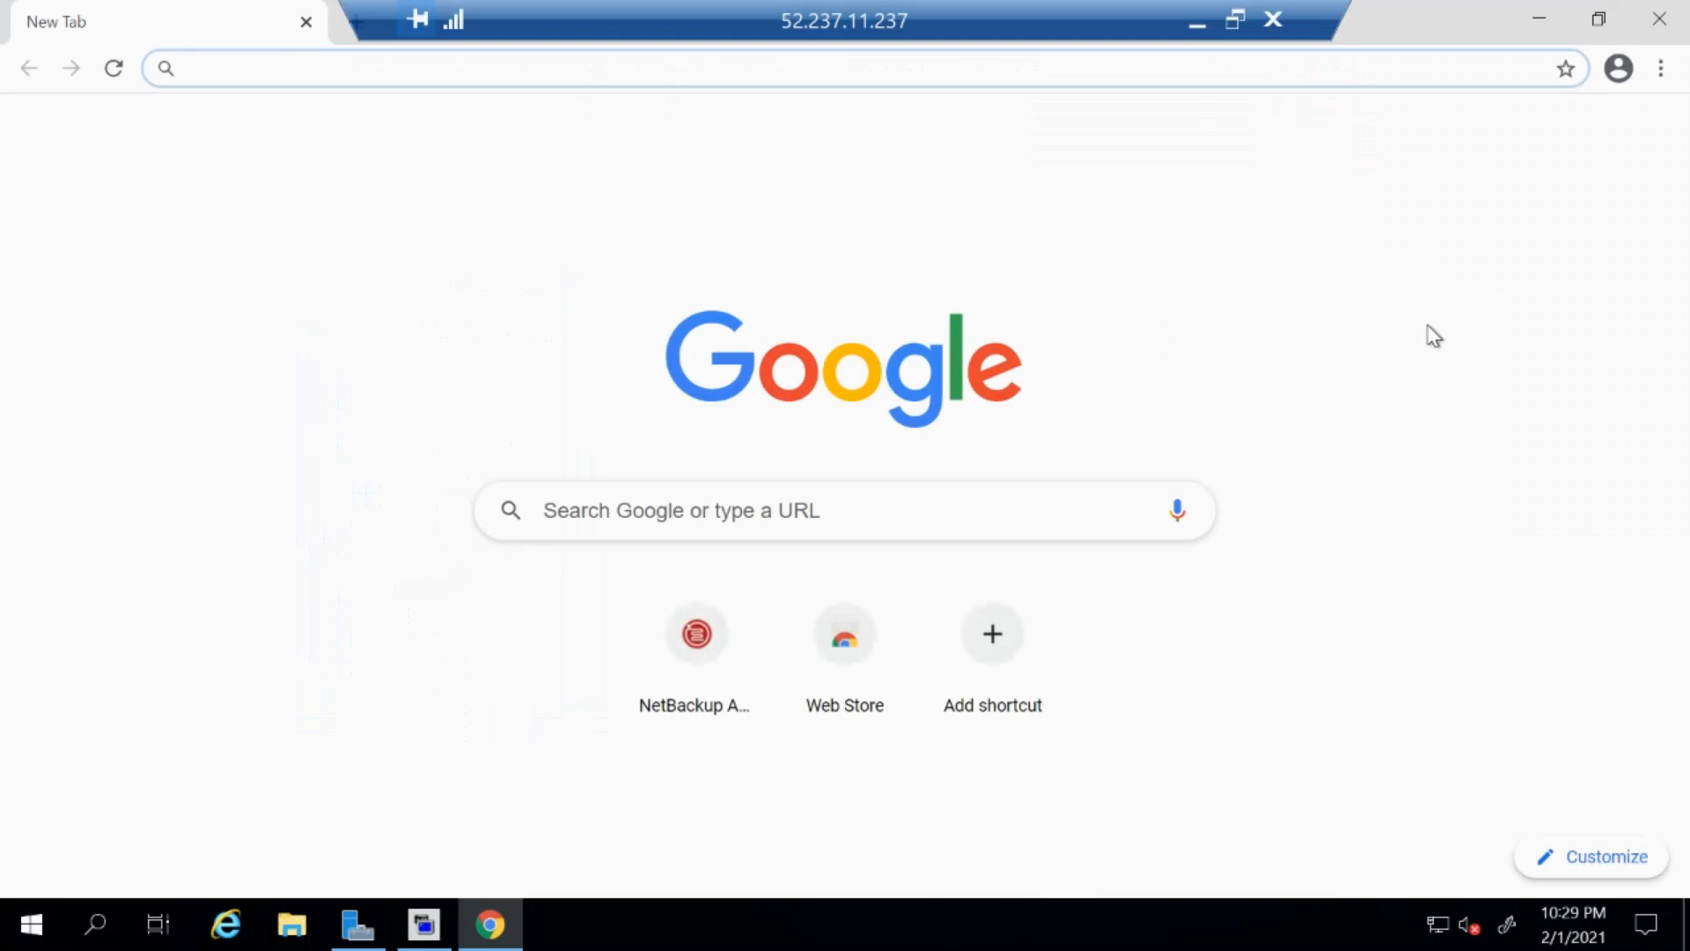
pyautogui.click(509, 77)
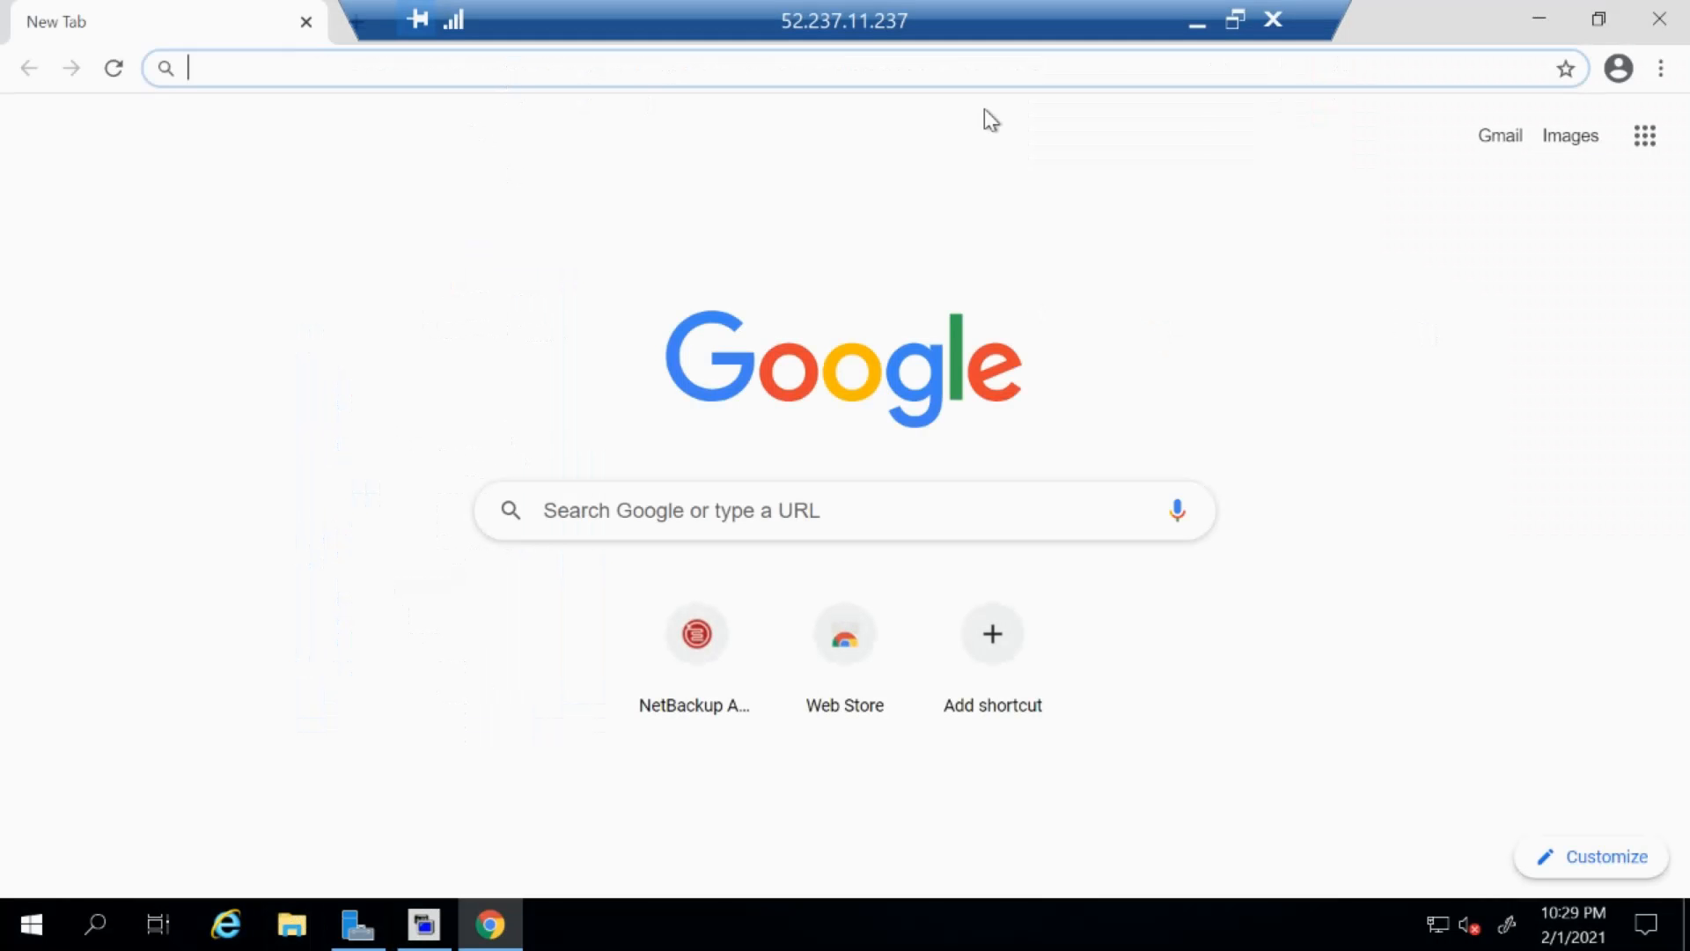
pyautogui.write('https://nbu/webui')
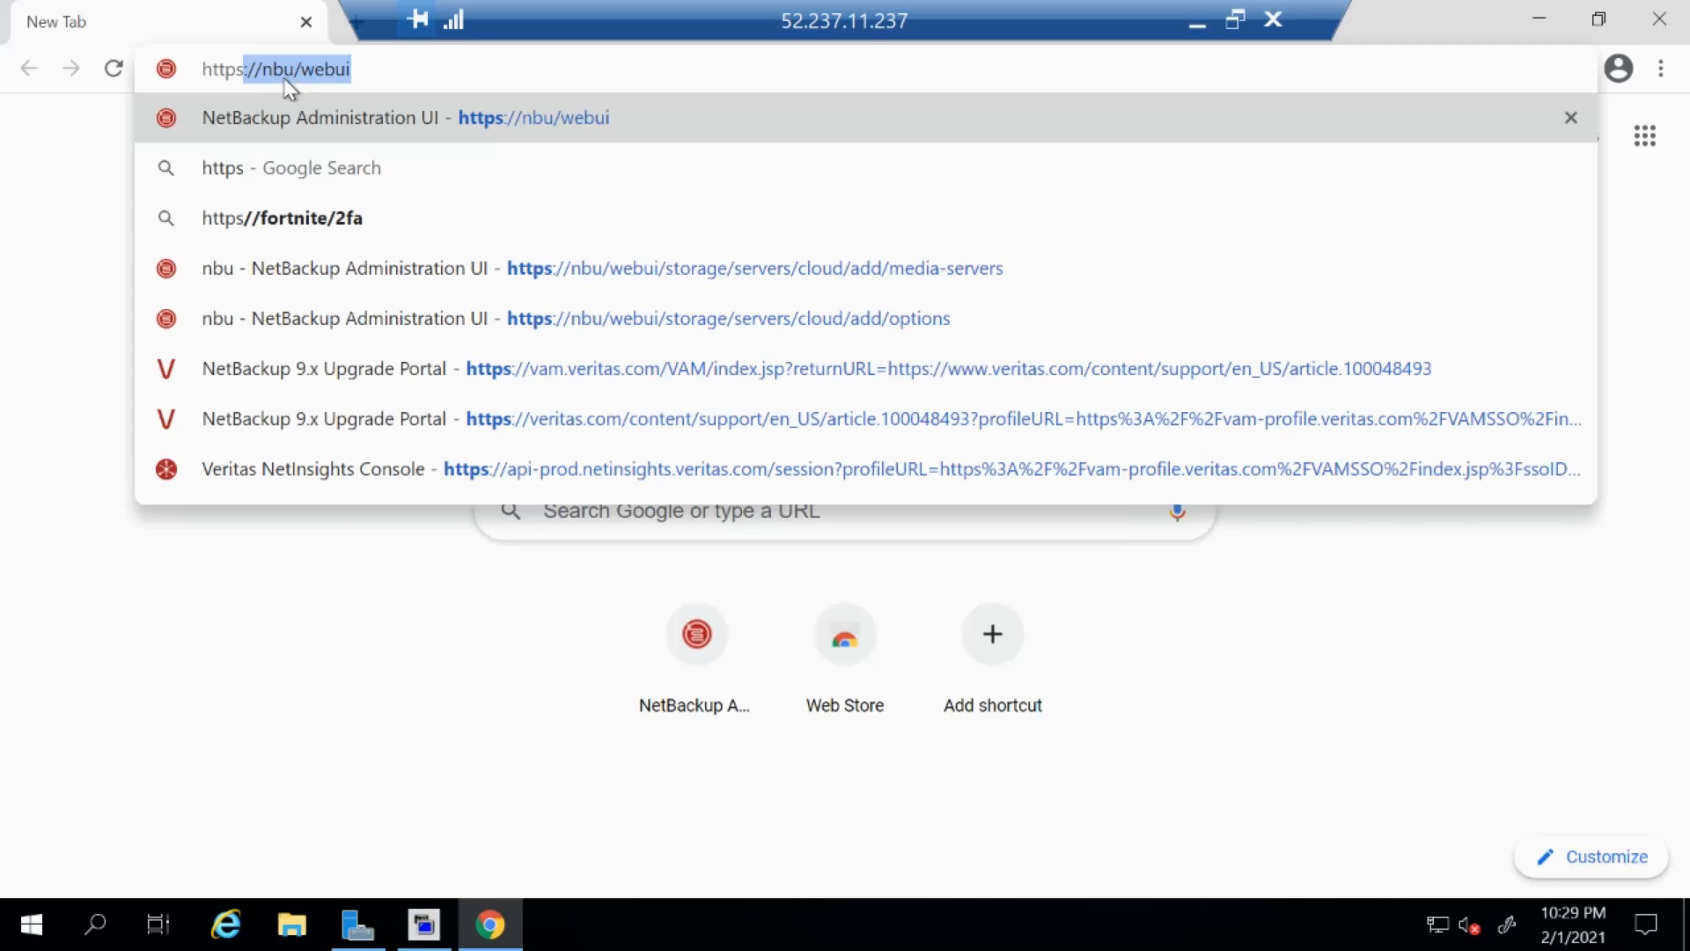
pyautogui.click(324, 76)
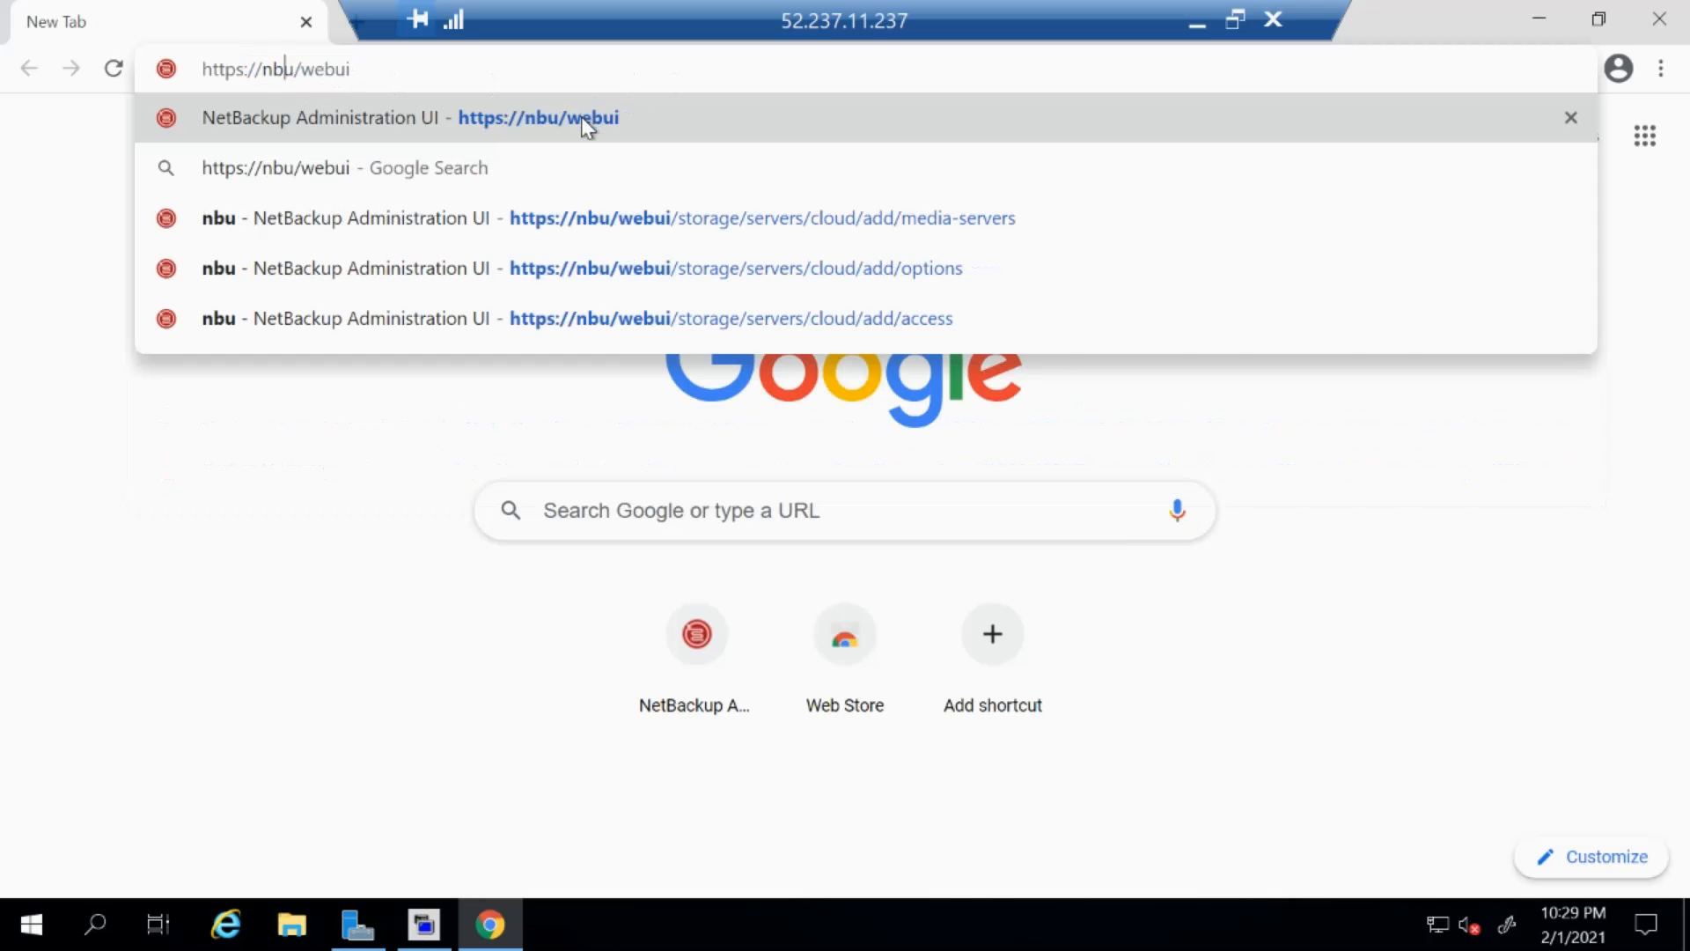
pyautogui.click(675, 124)
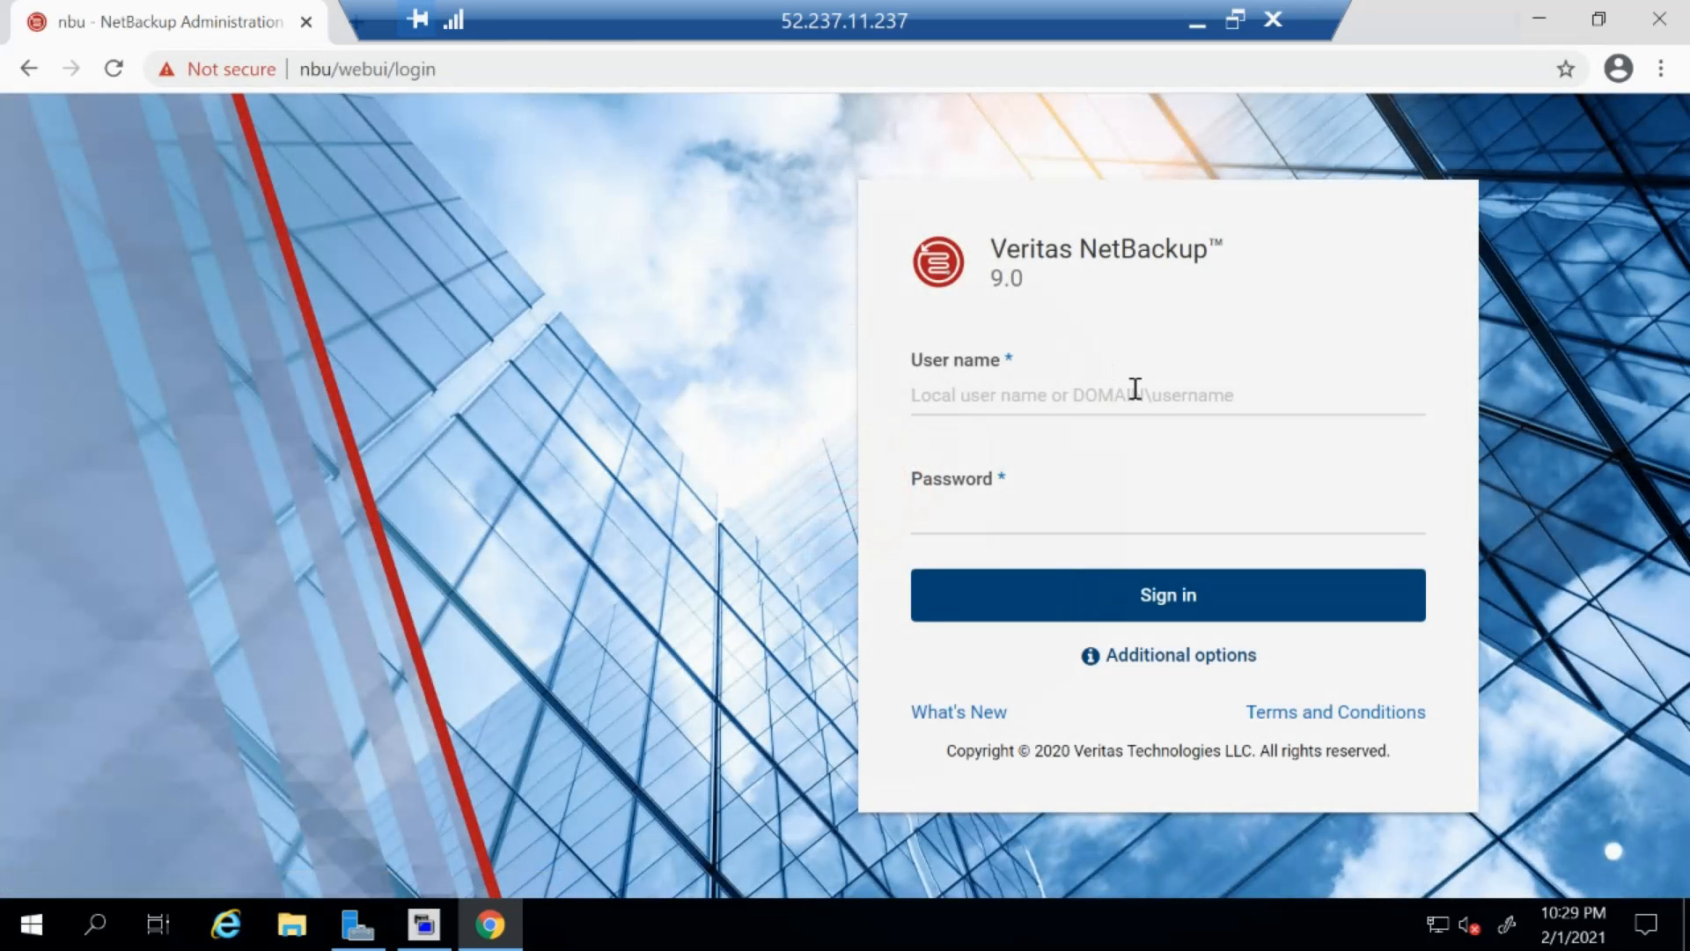
# Sign in to NetBackup with the administrator's user name and the account password.
pyautogui.click(1136, 388)
pyautogui.click(951, 453)
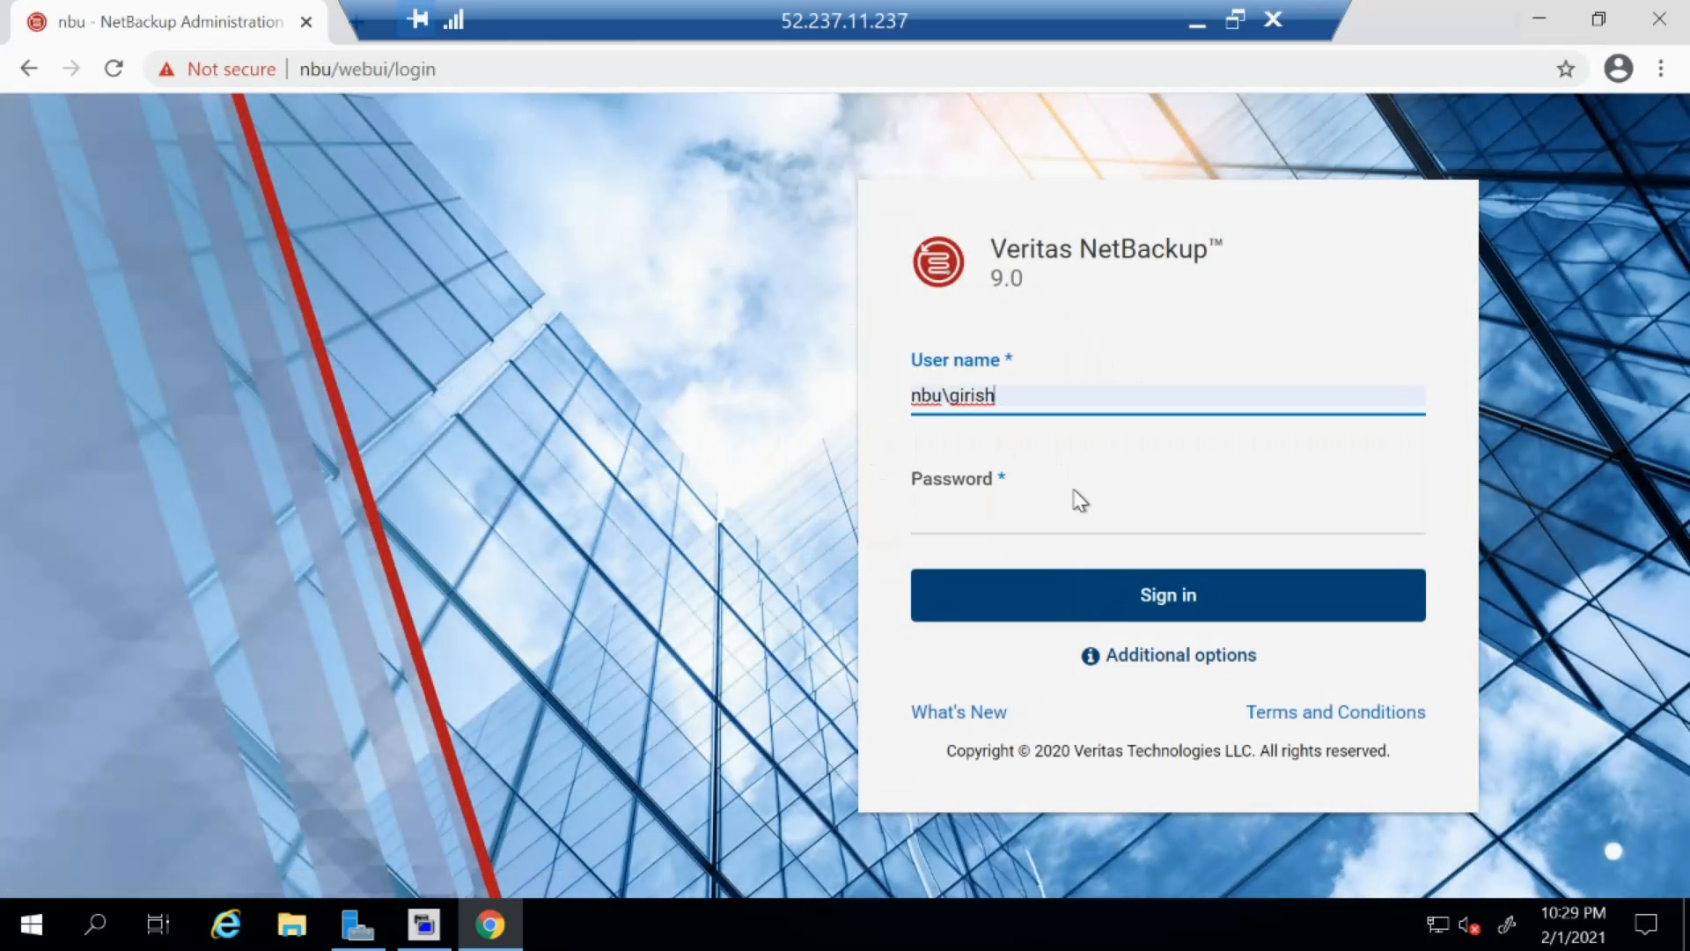
pyautogui.click(1075, 509)
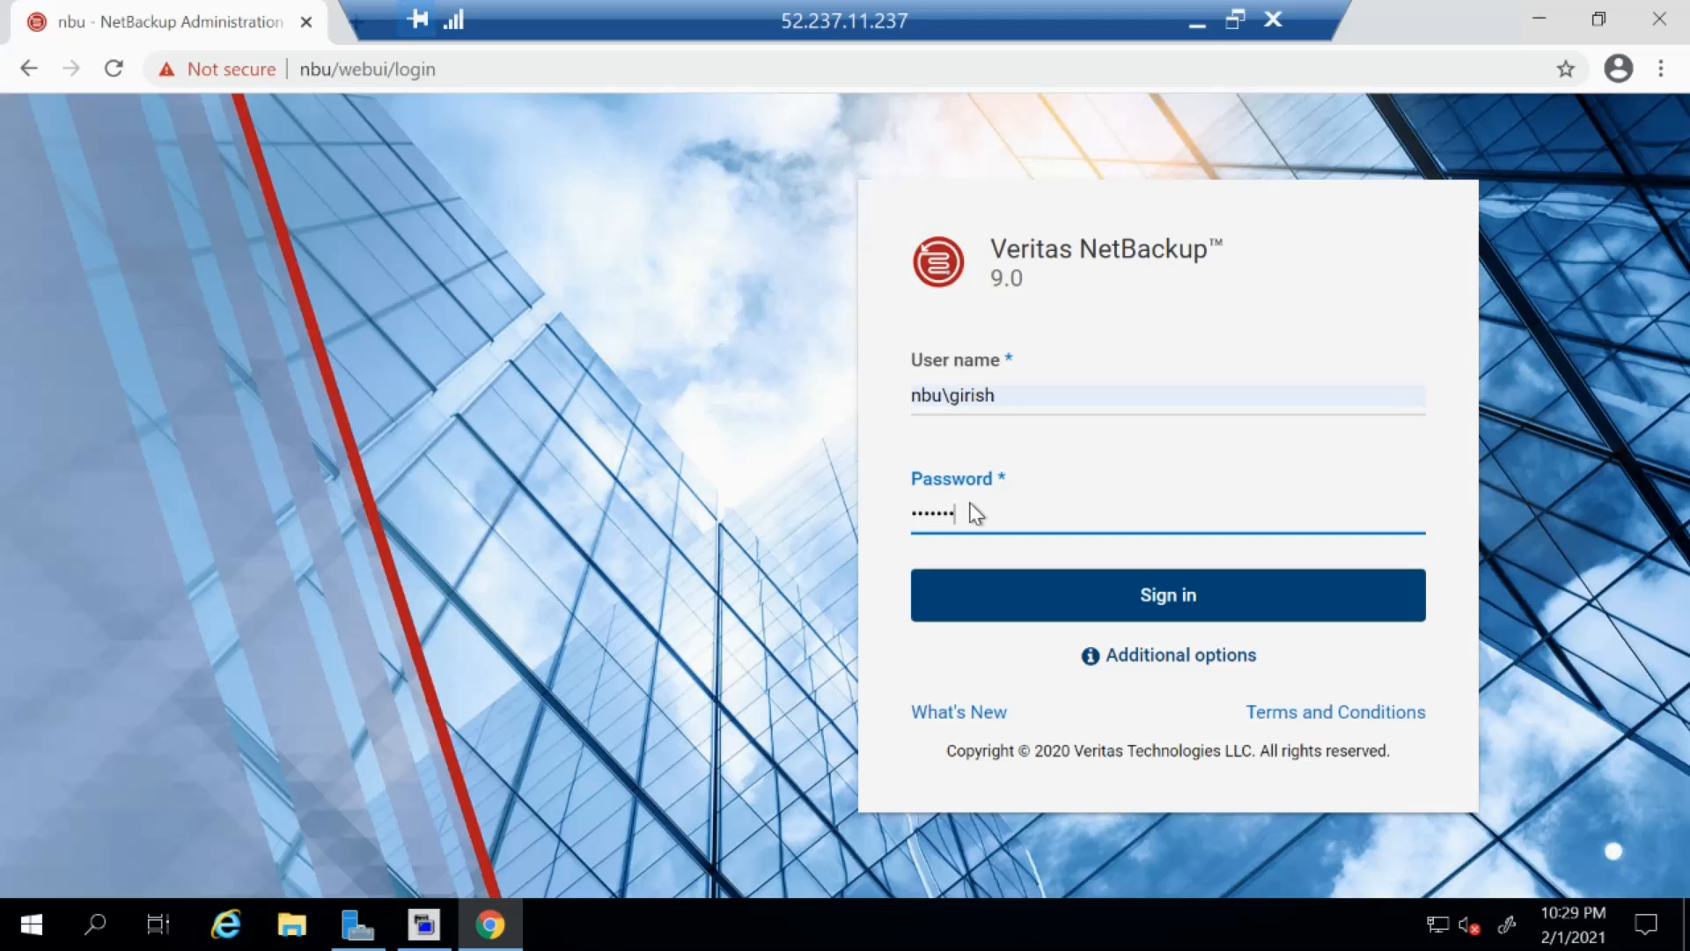
pyautogui.press('Return')
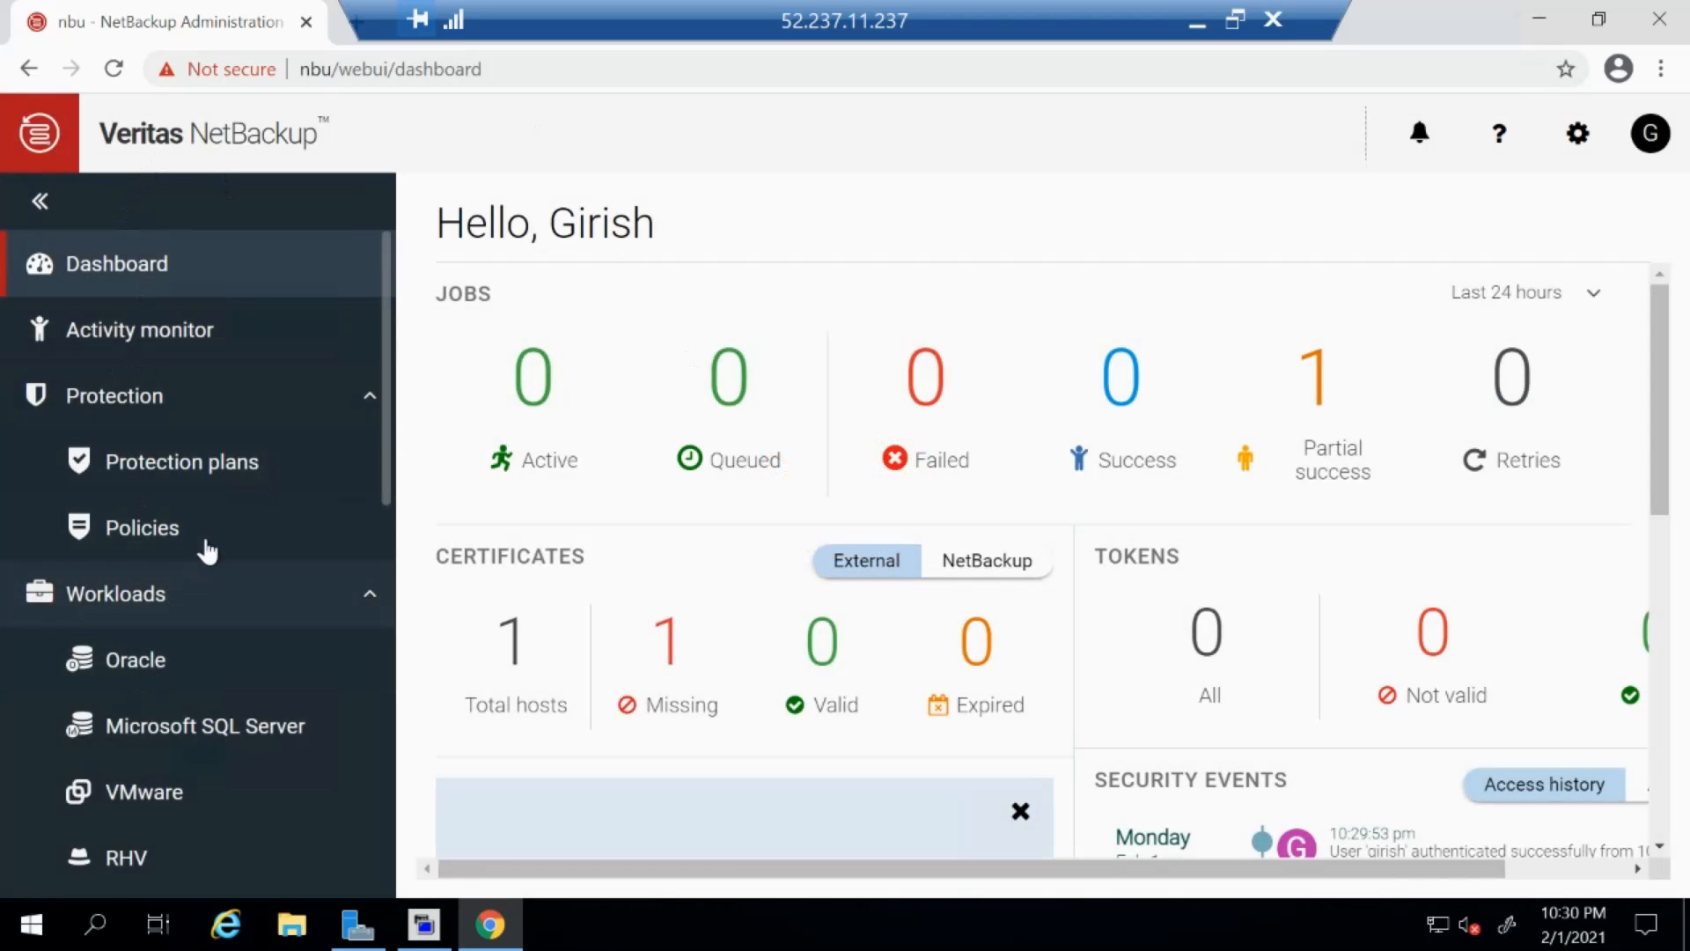
# Start adding a storage server of the Cloud storage type from the Storage page.
pyautogui.scroll(-2, 208, 547)
pyautogui.scroll(2, 185, 607)
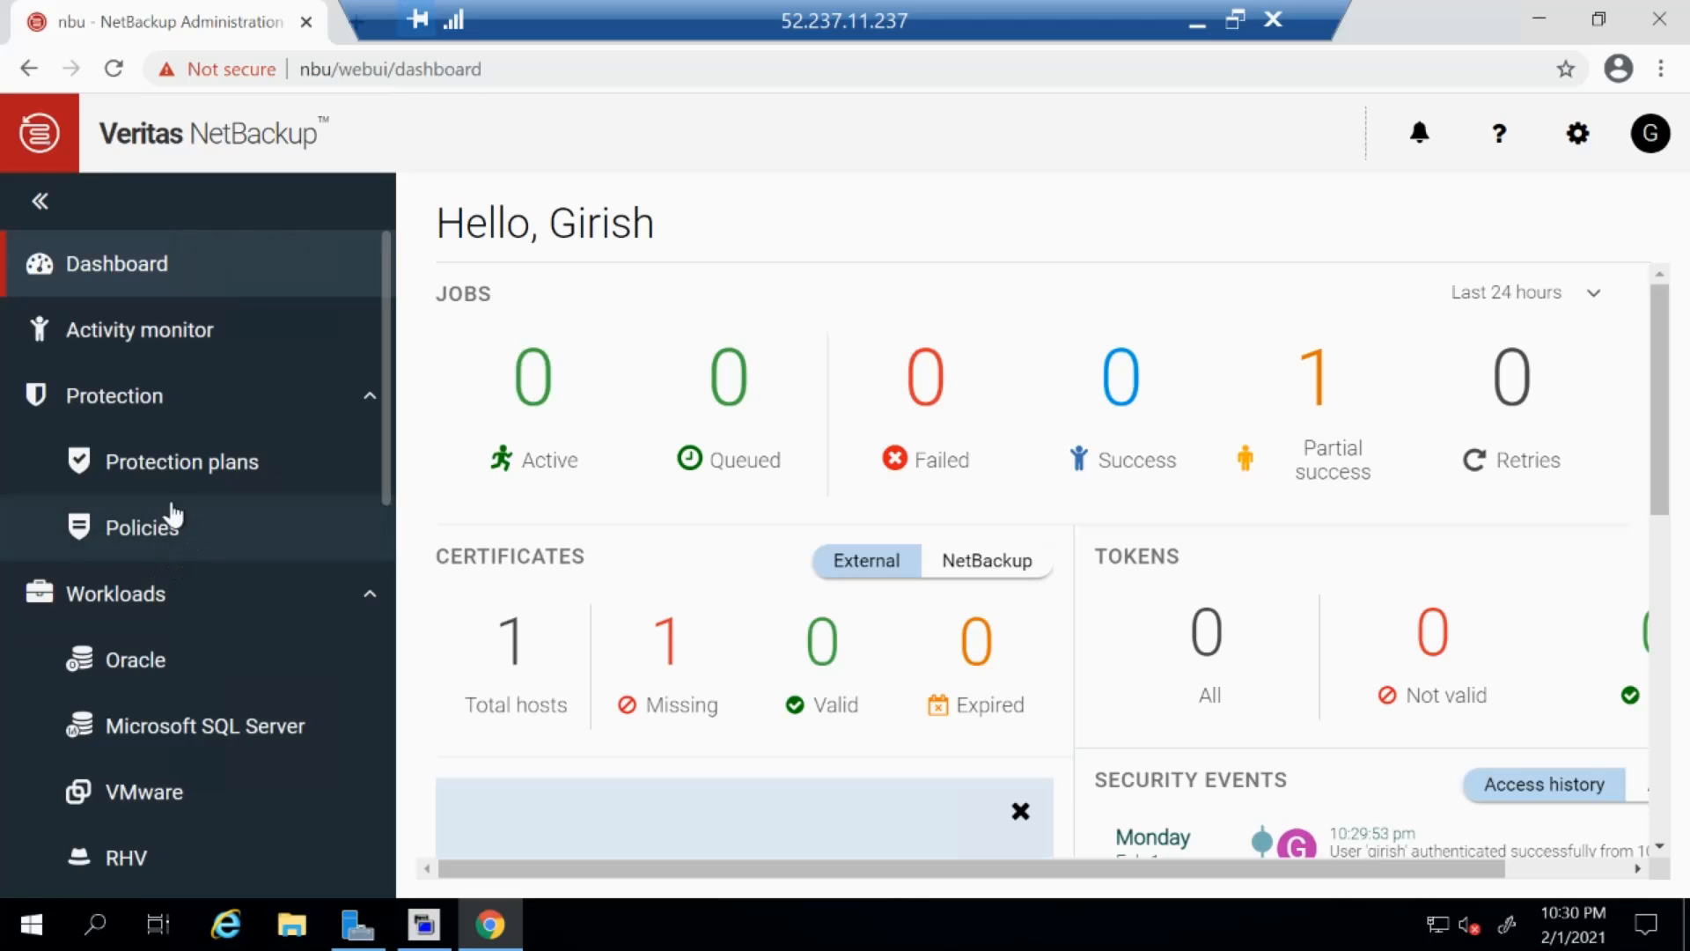
pyautogui.scroll(-2, 162, 517)
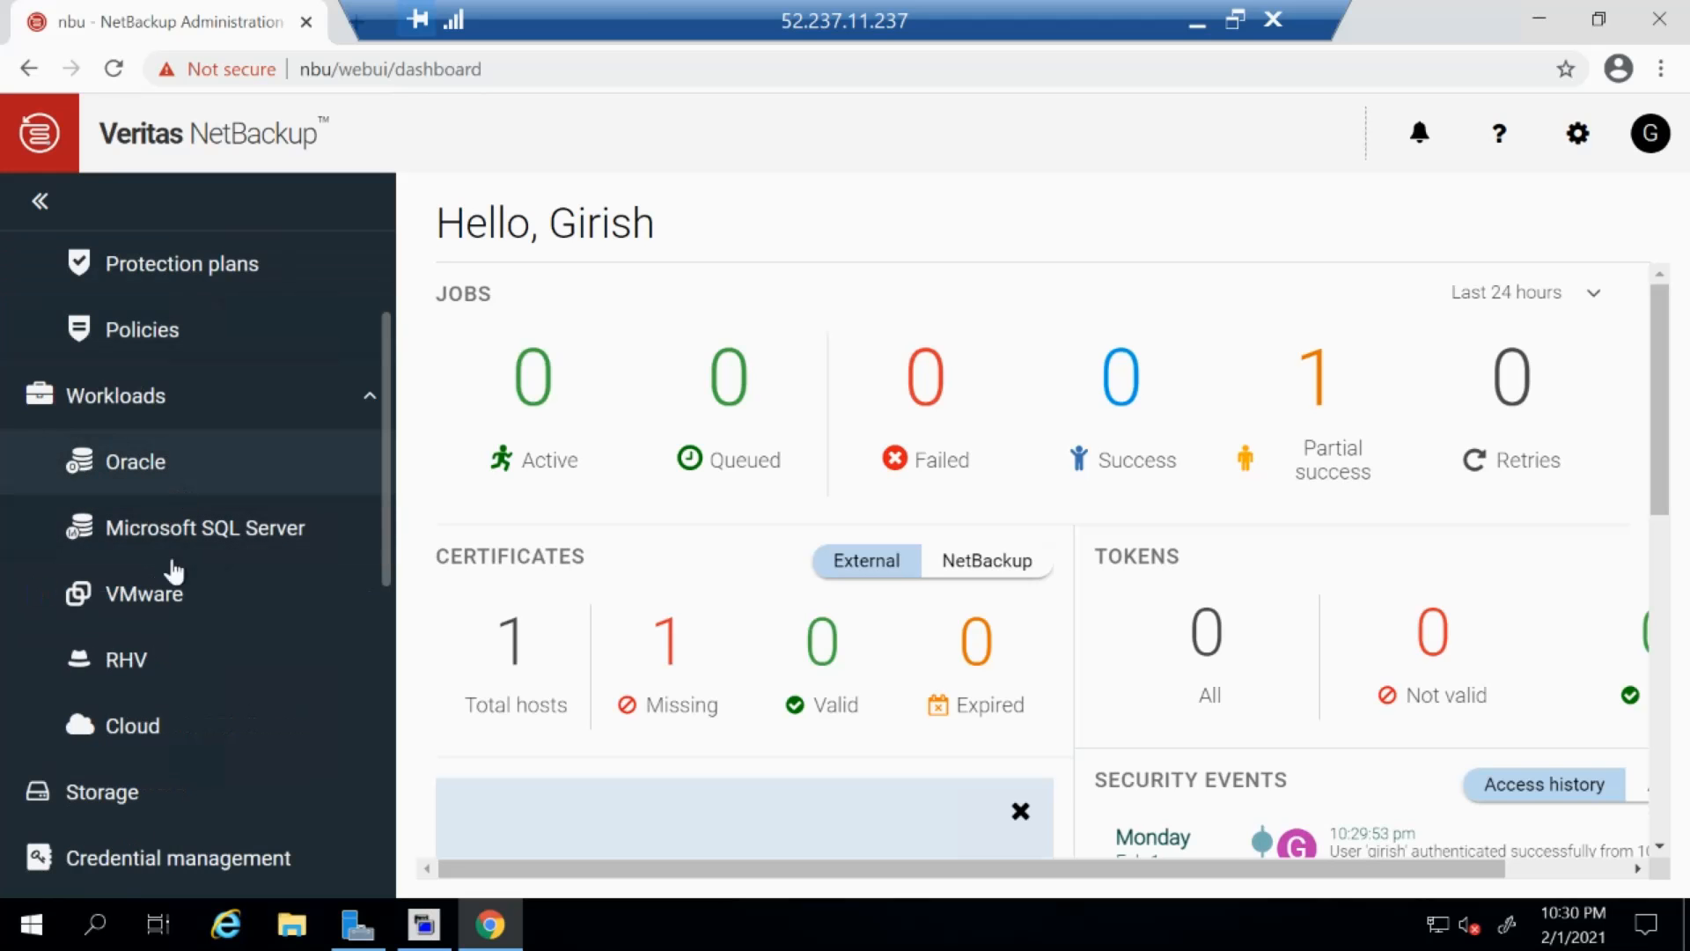
pyautogui.click(105, 814)
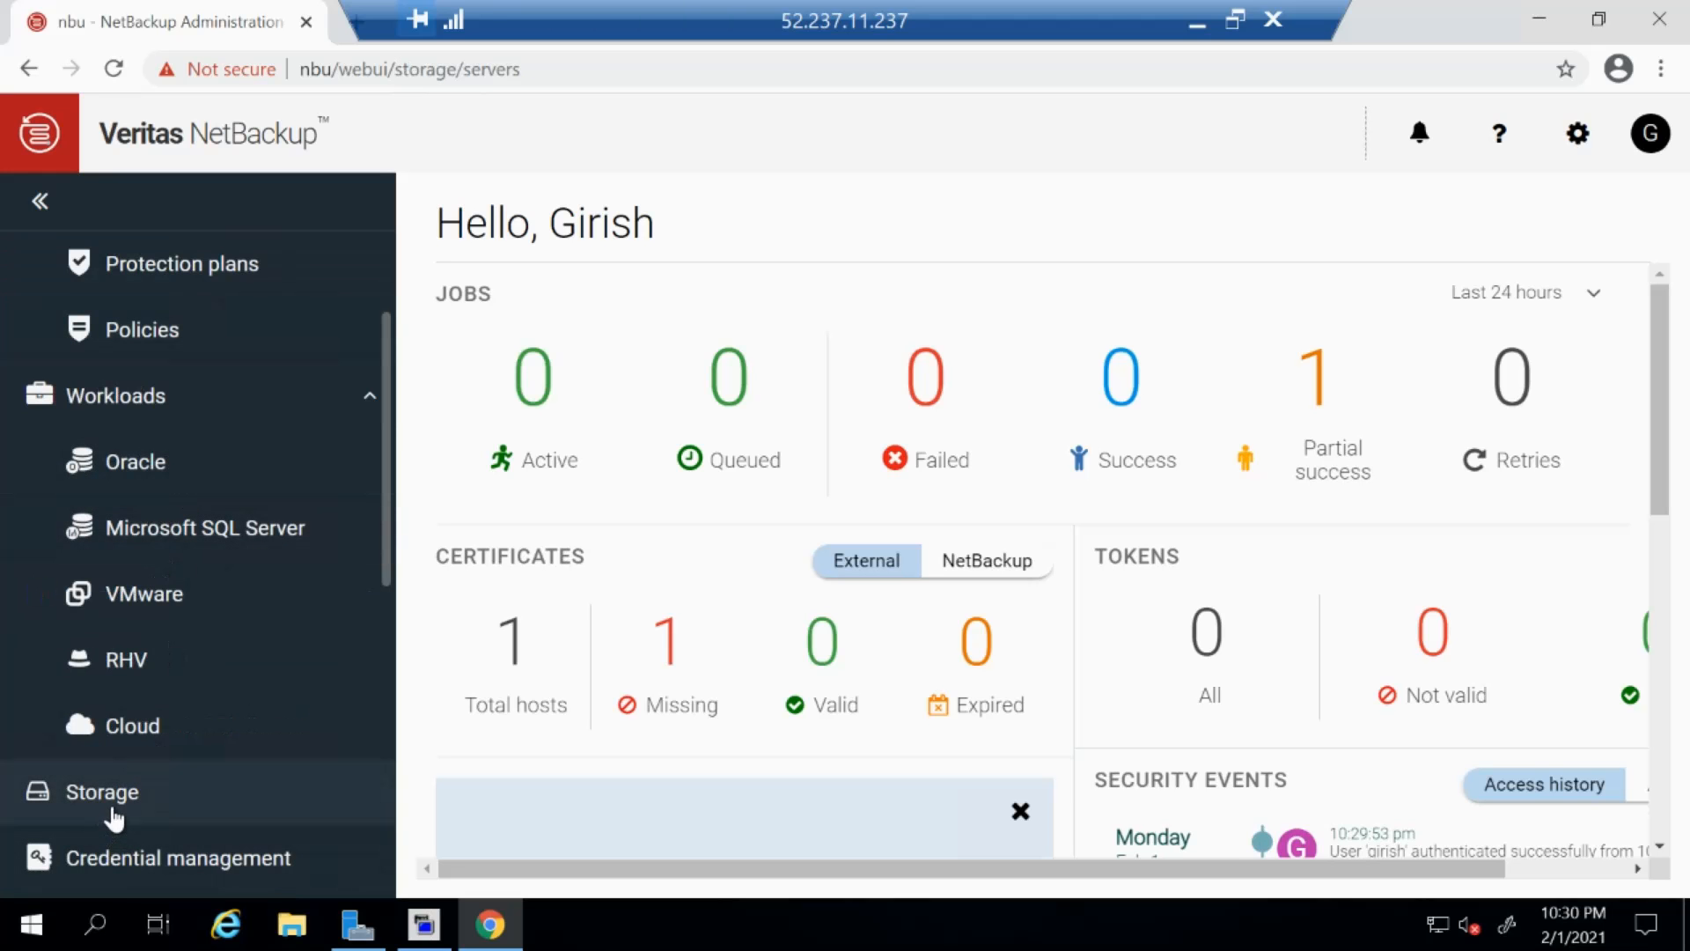
pyautogui.click(1626, 361)
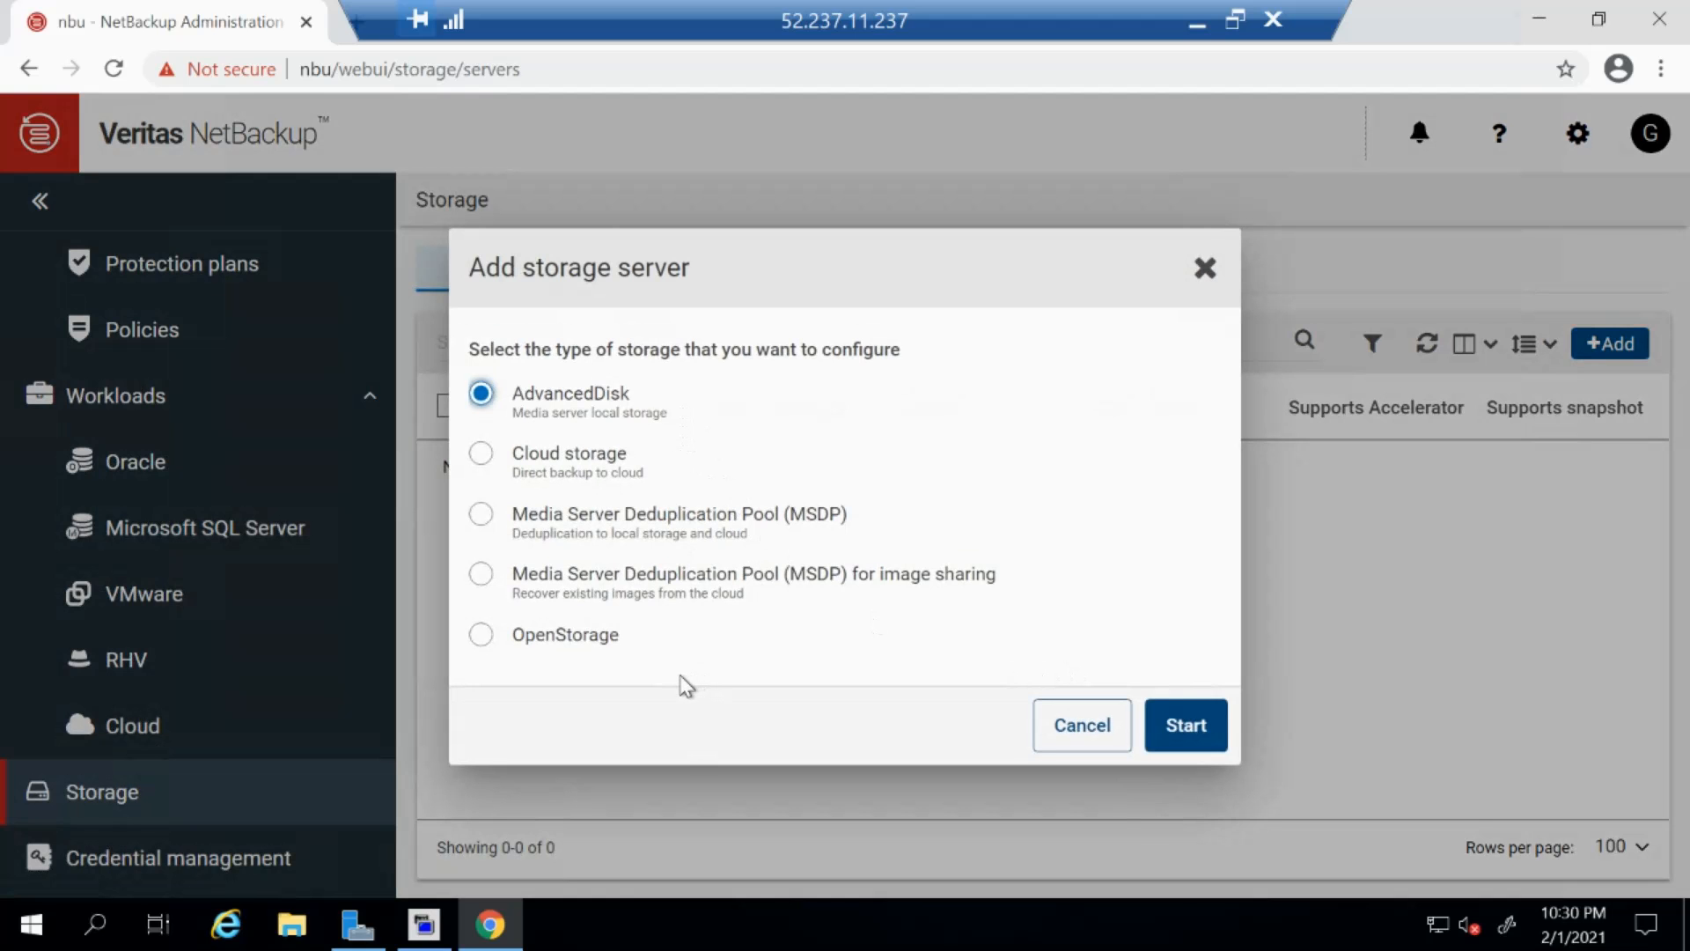
pyautogui.click(484, 457)
pyautogui.click(1185, 736)
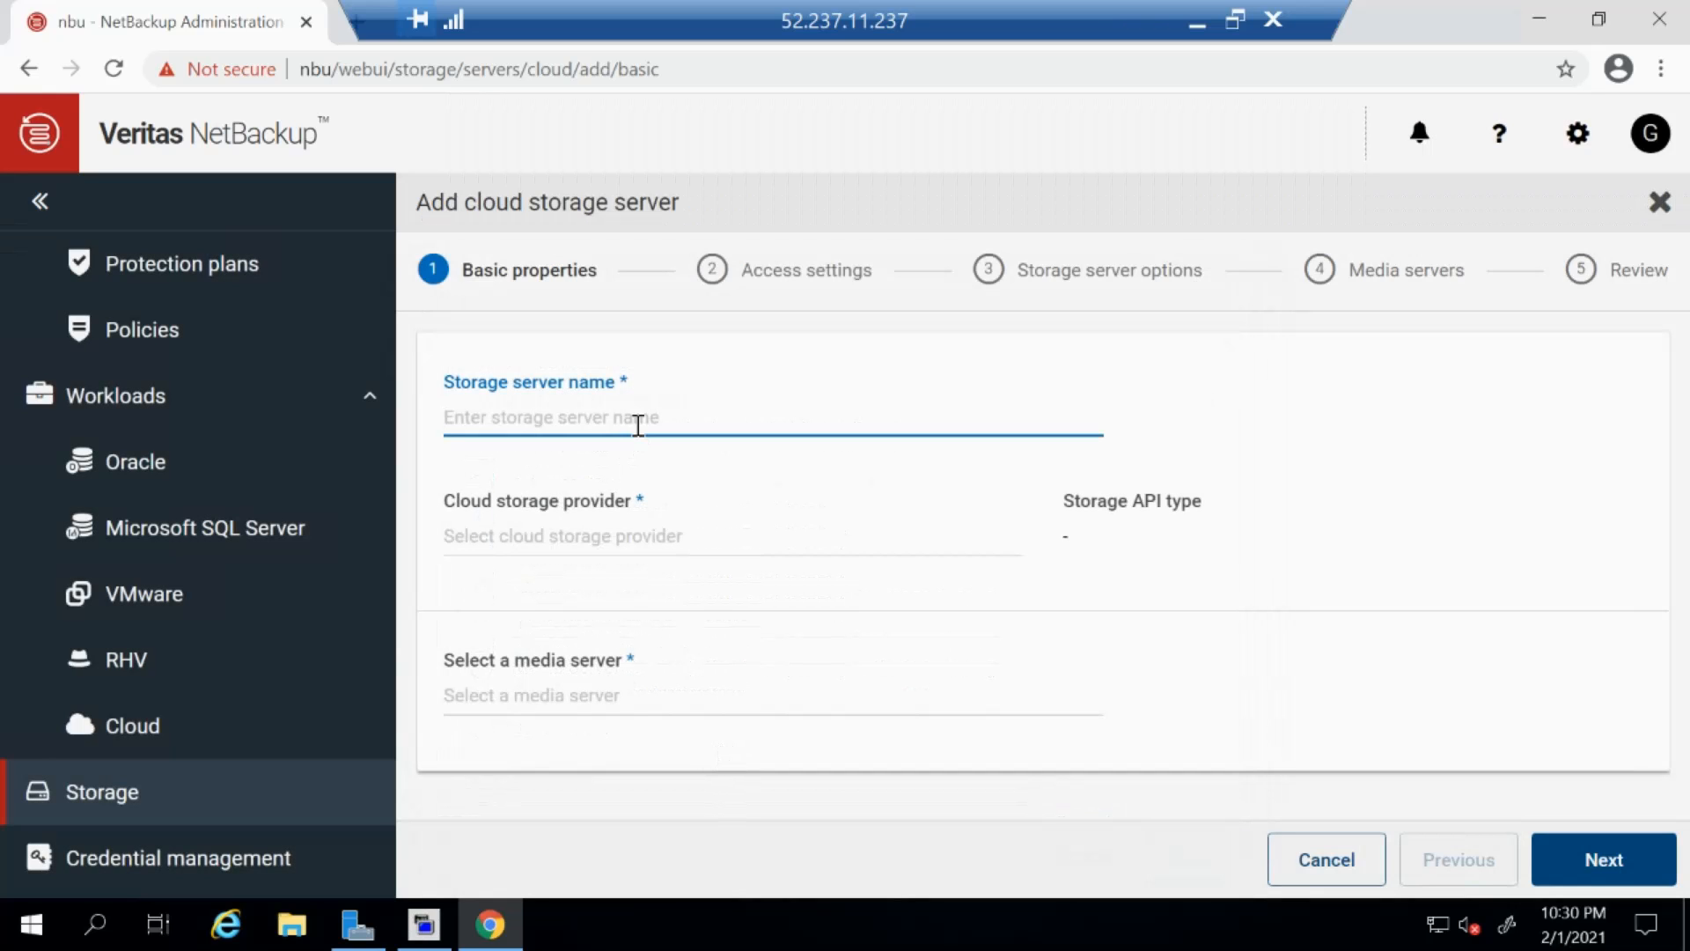
# Name the storage server AzureOfflineserver and choose Microsoft Azure as its cloud storage provider.
pyautogui.write('Azur')
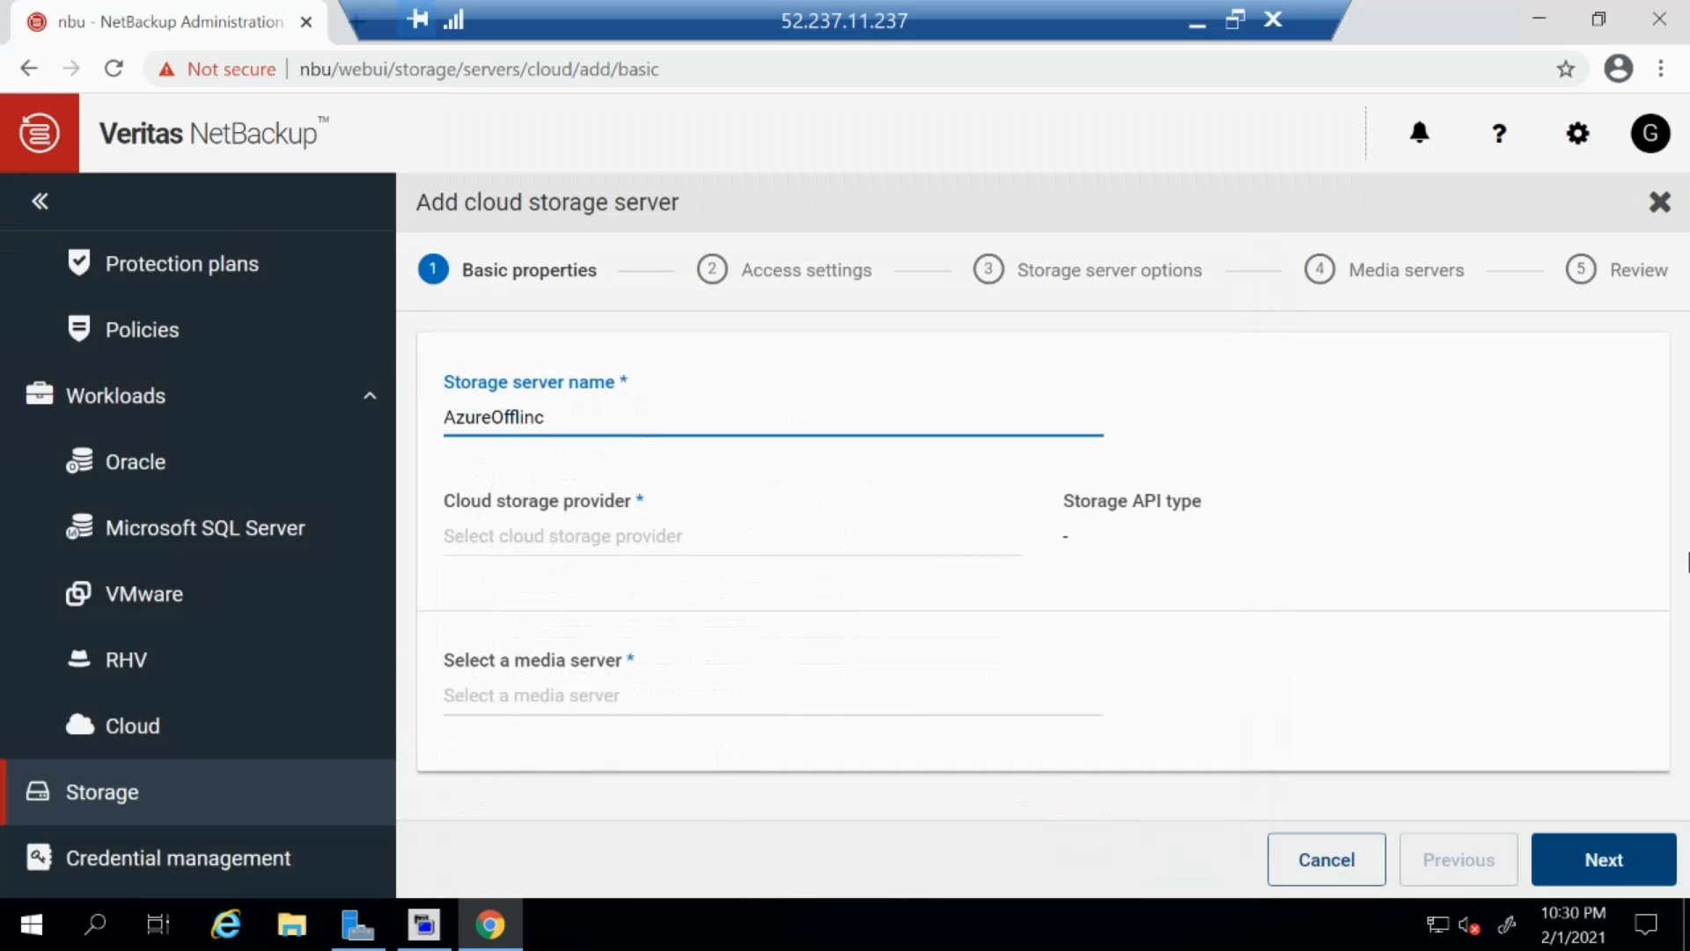
pyautogui.write('eOfflineserver')
pyautogui.click(799, 539)
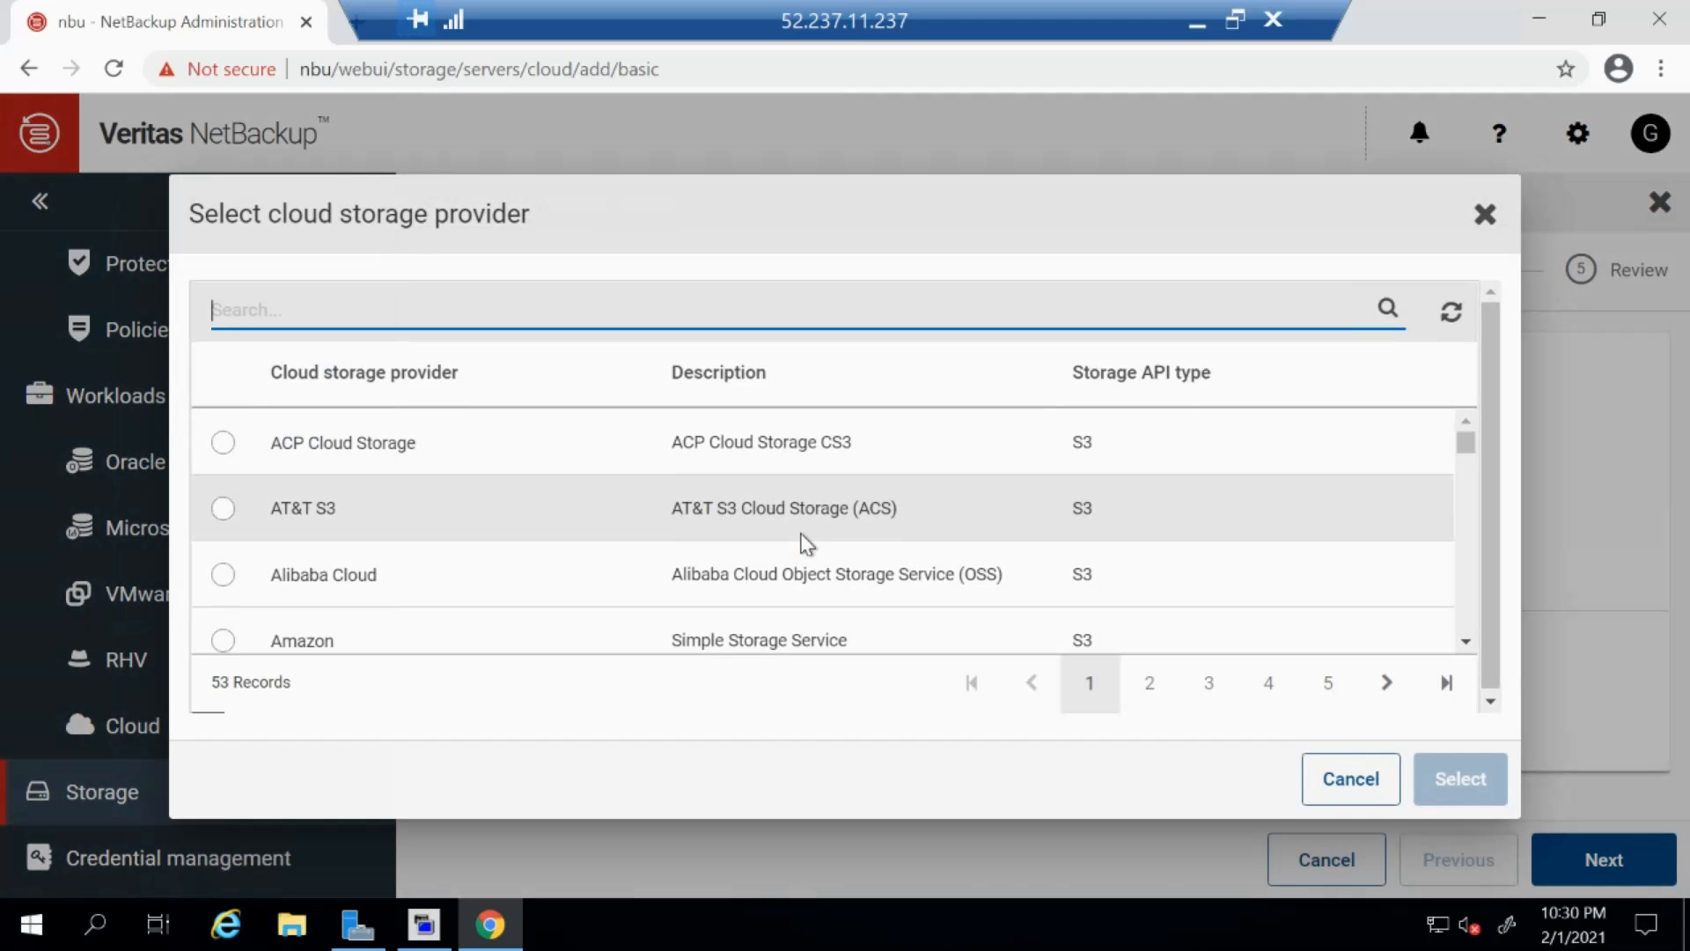
pyautogui.click(954, 305)
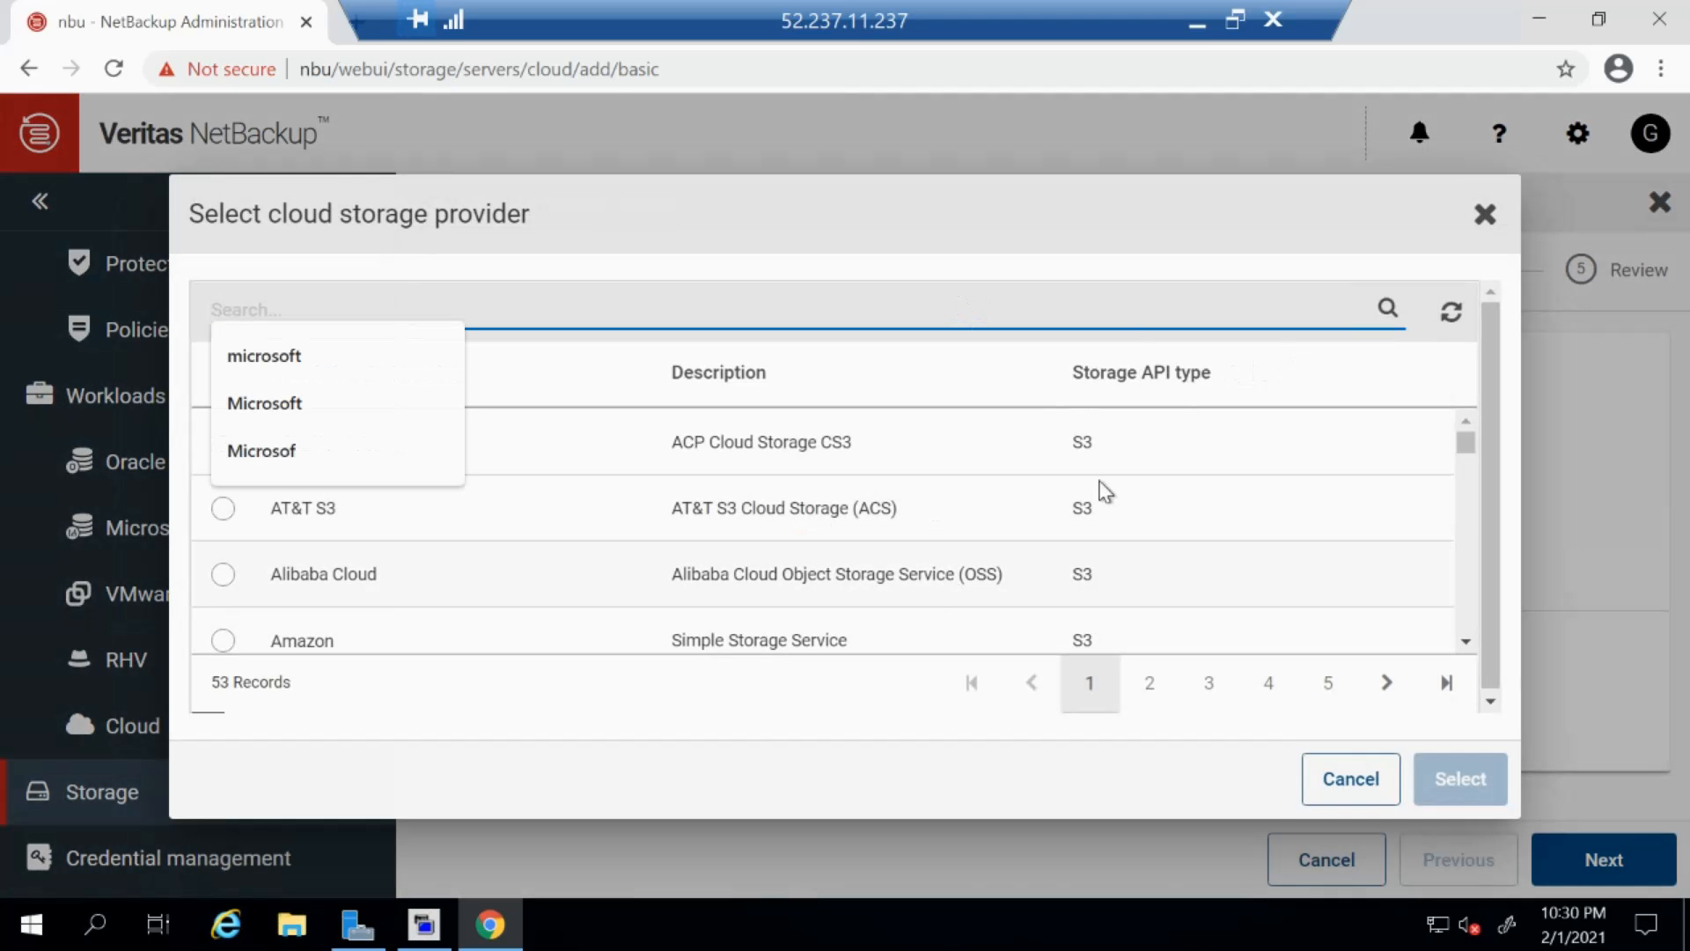
pyautogui.click(364, 368)
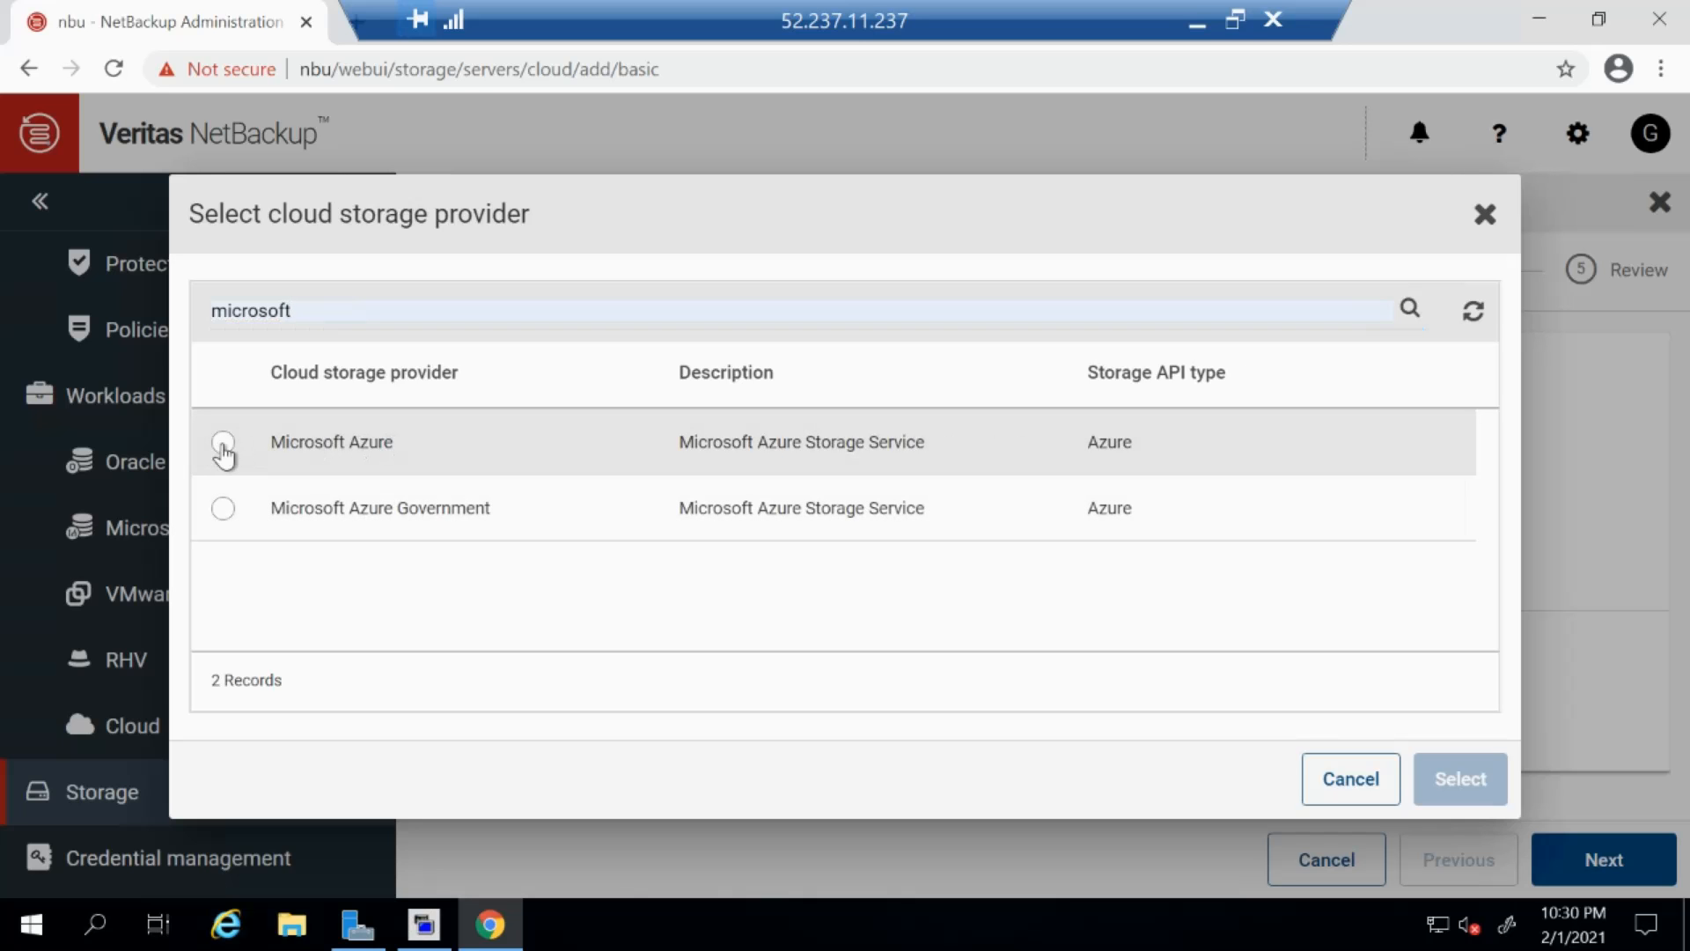
pyautogui.click(220, 449)
pyautogui.click(1453, 775)
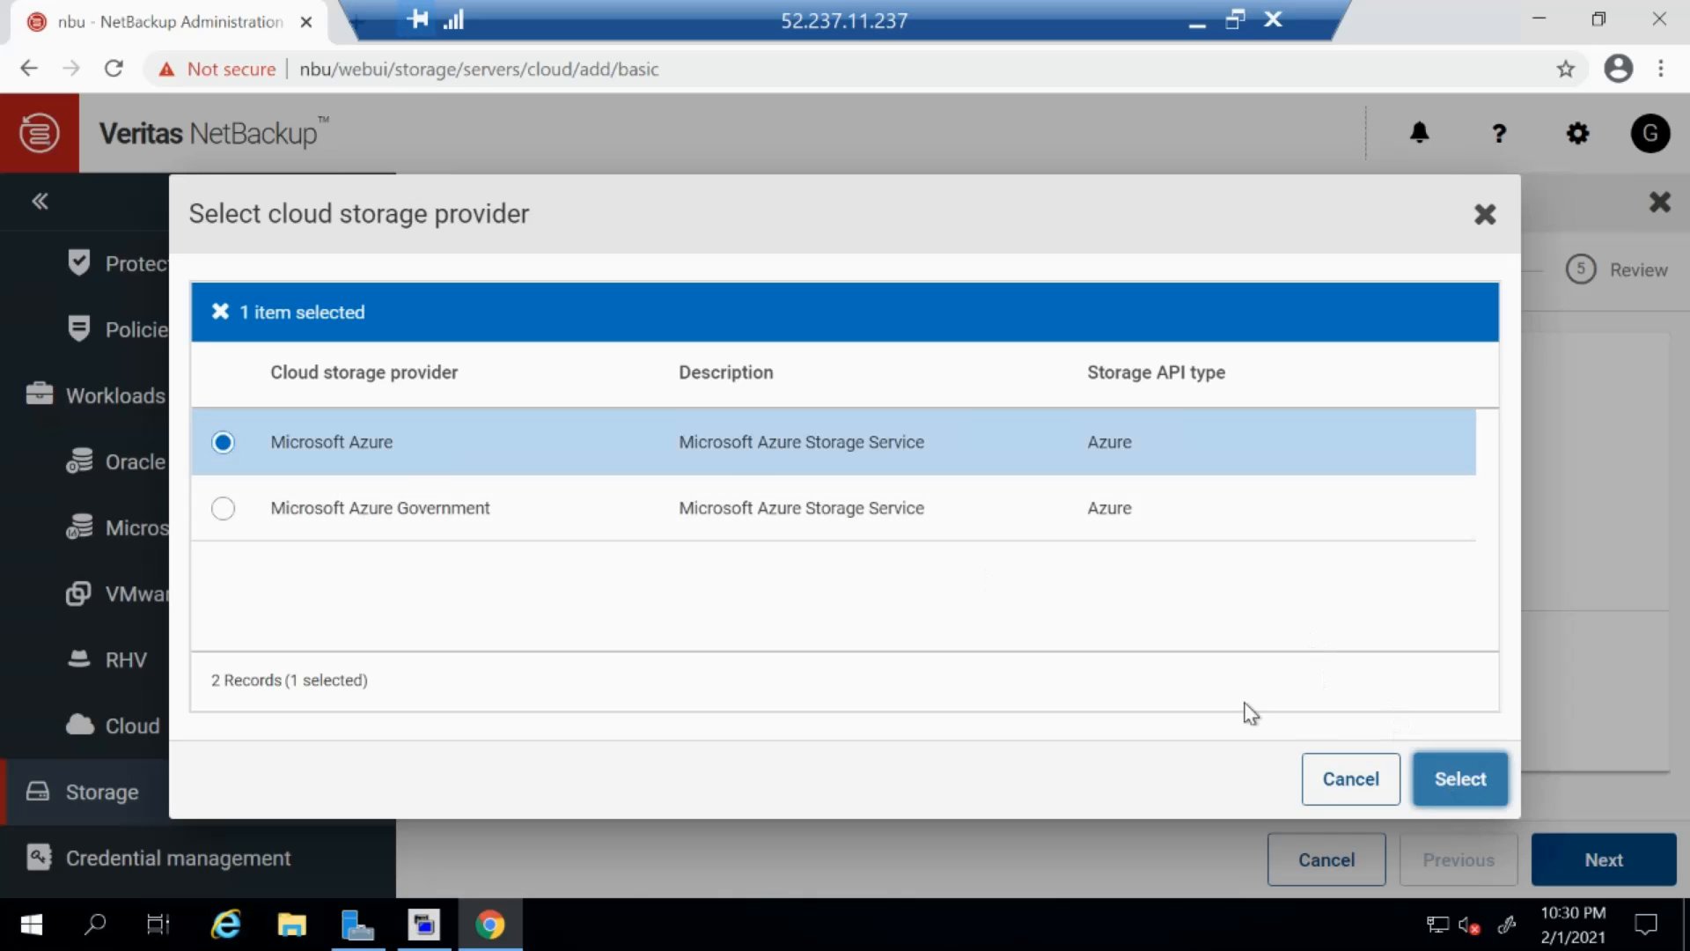
# Set the cloud storage server's storage tier to Archive.
pyautogui.scroll(-1, 1044, 656)
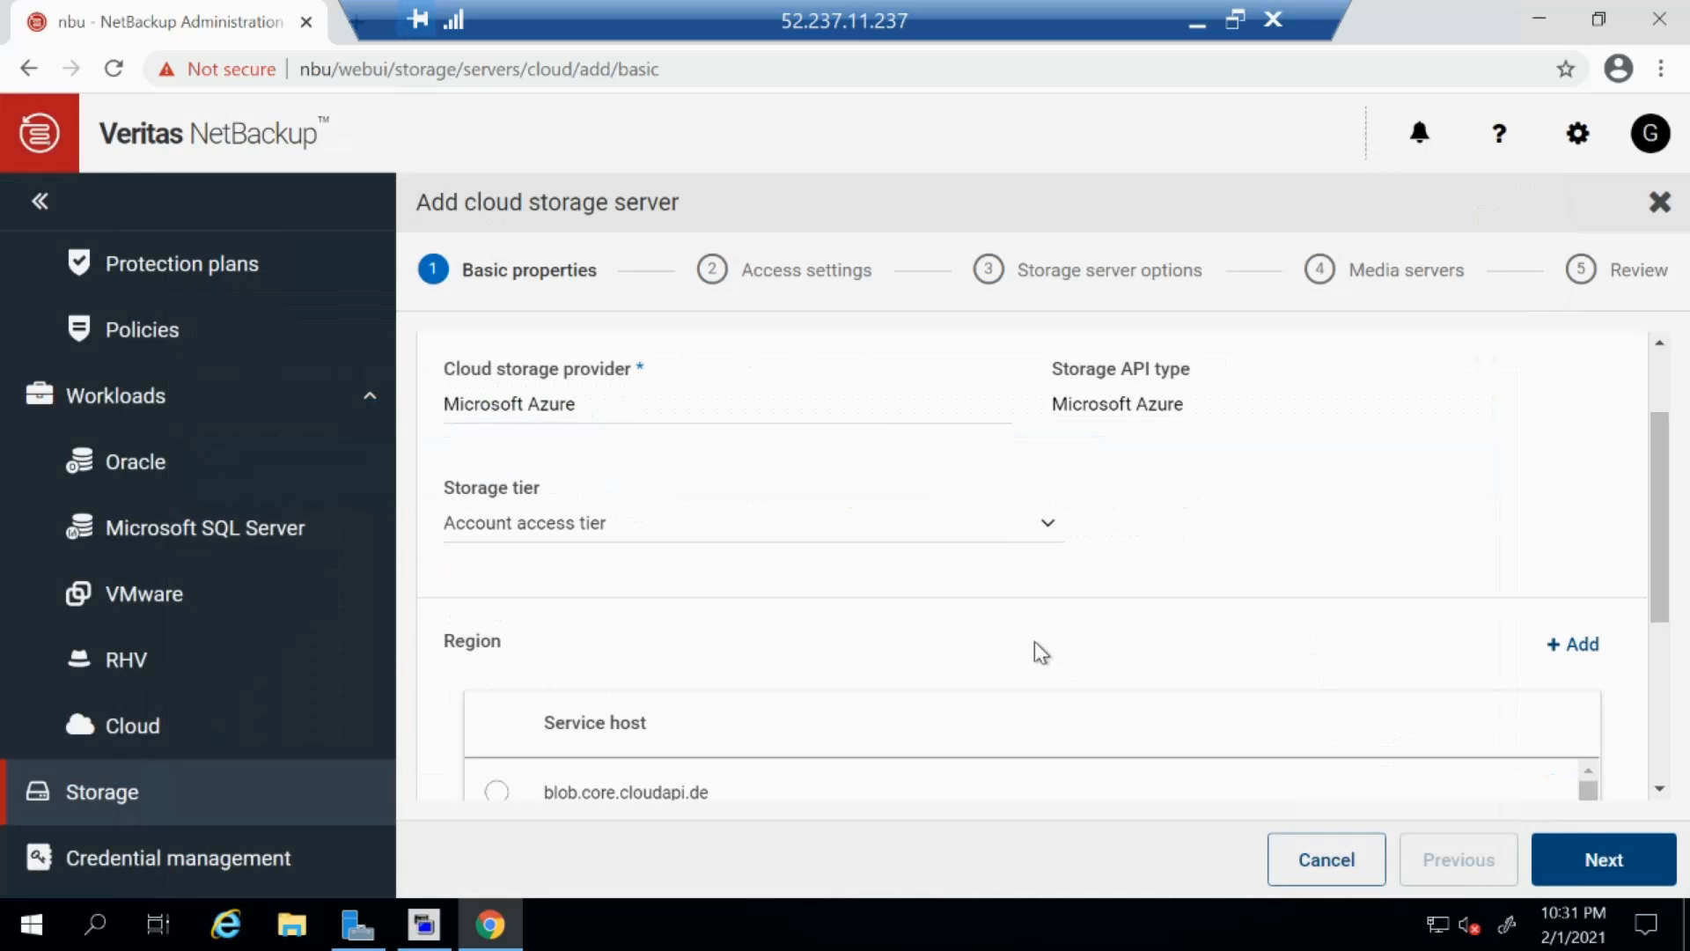
pyautogui.click(642, 535)
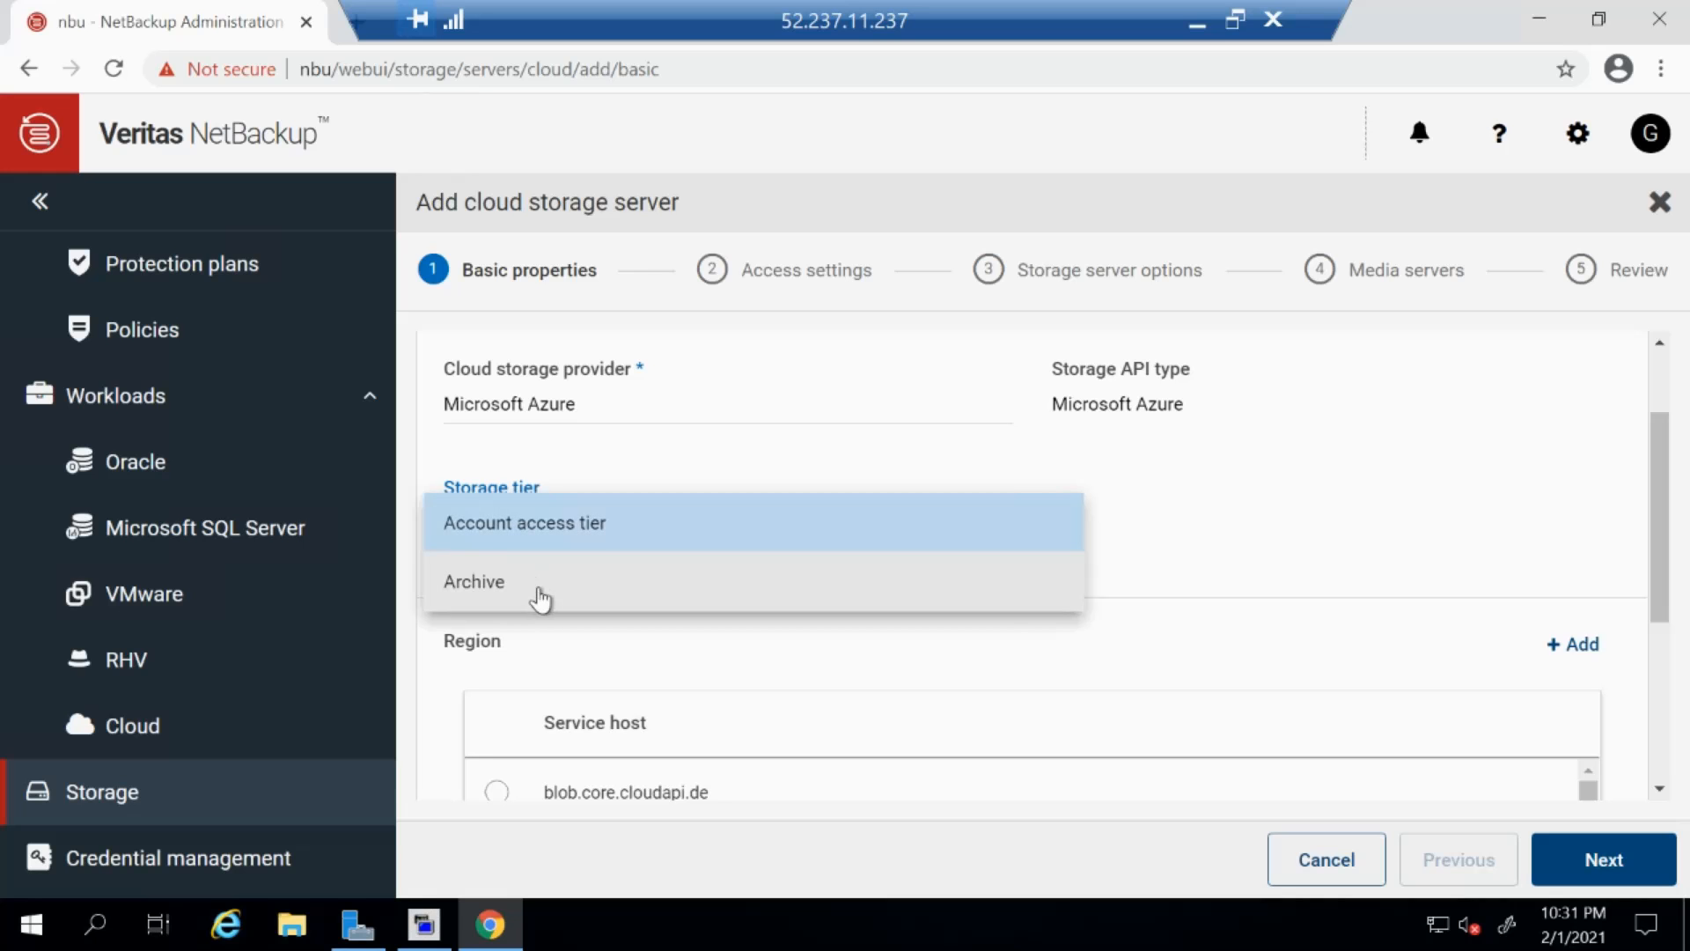
pyautogui.click(541, 599)
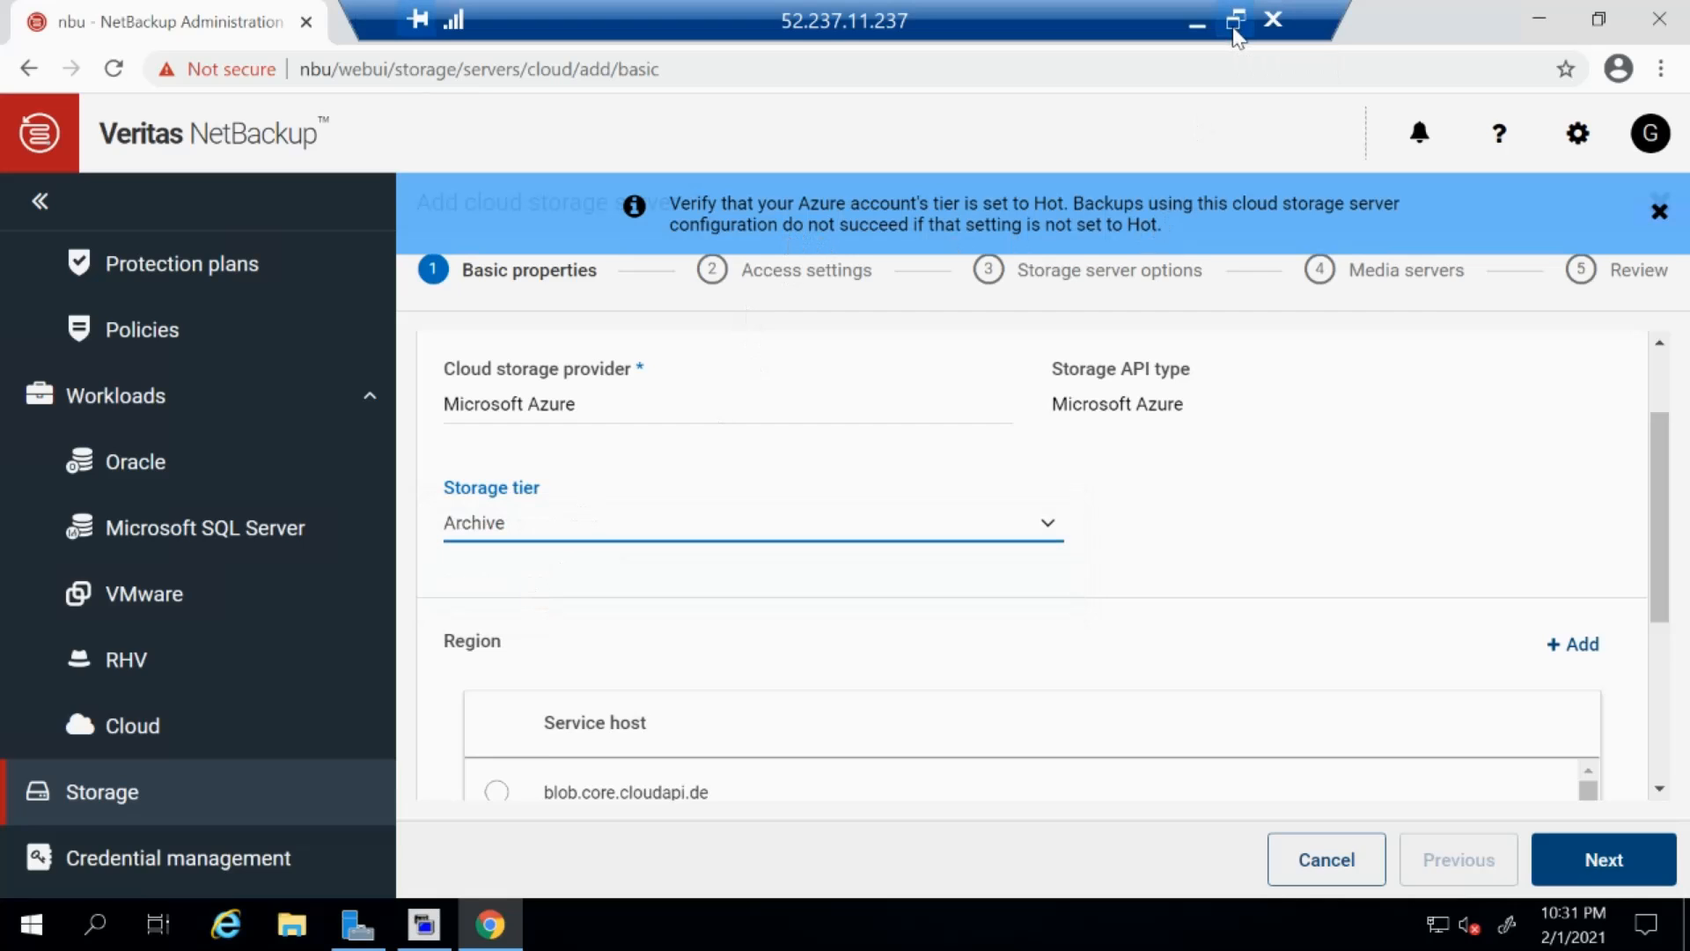
# Switch to the Azure portal in the local browser and check the access tier of the last listed storage account in its overview.
pyautogui.click(1235, 21)
pyautogui.moveTo(683, 942)
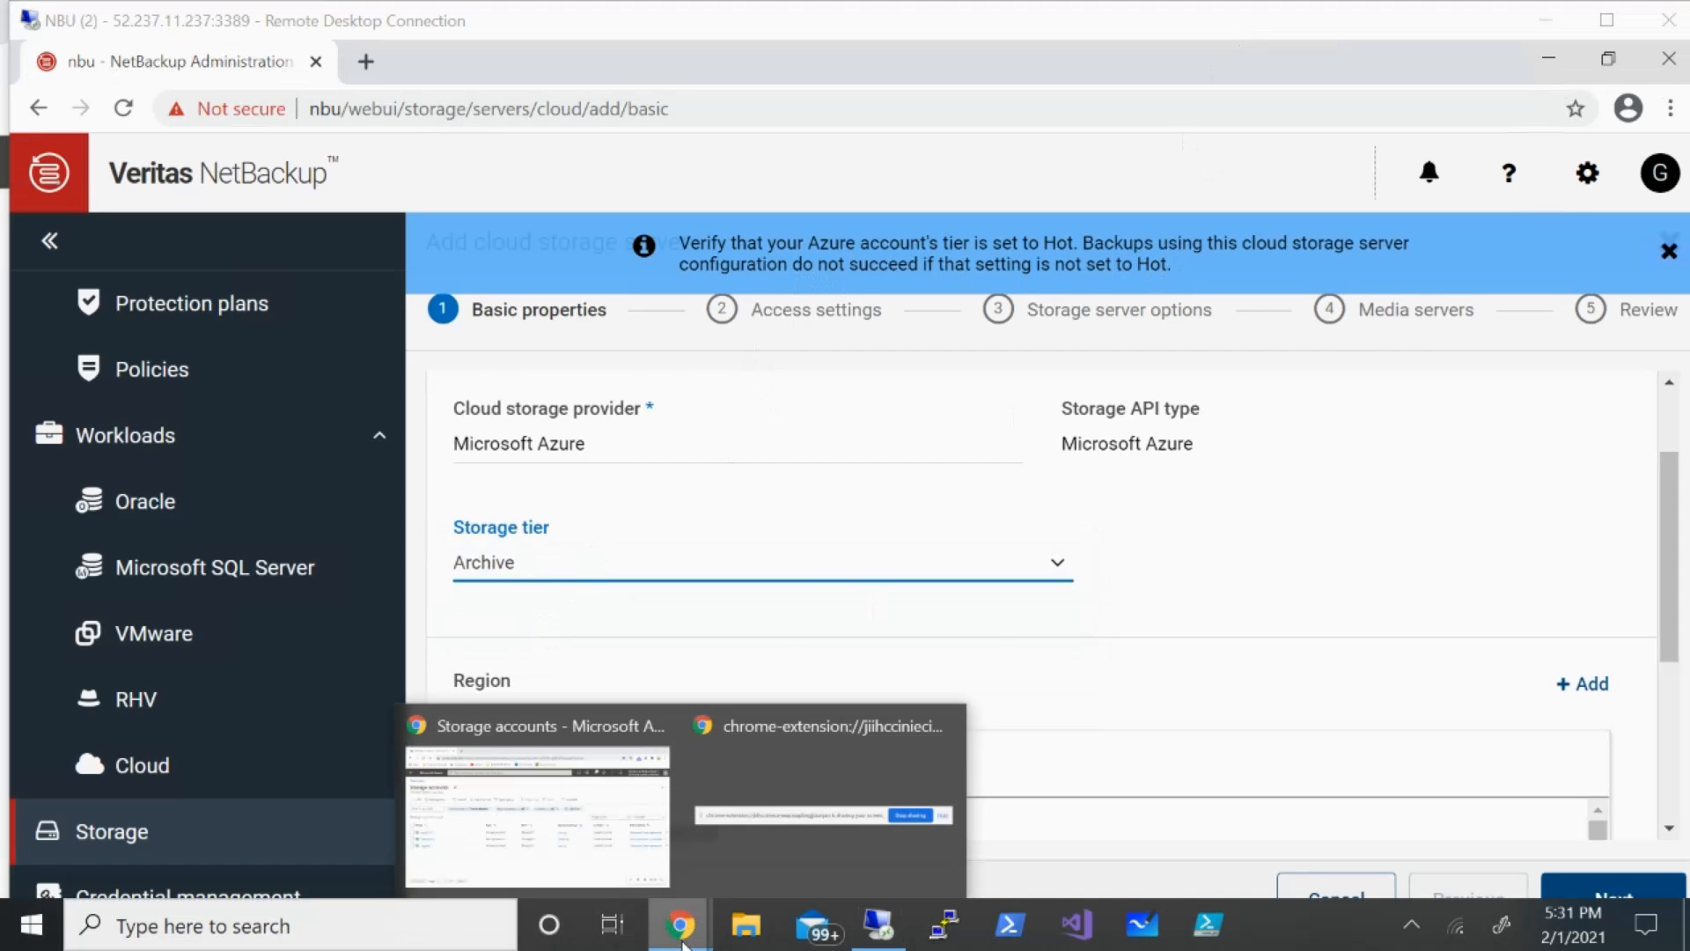
pyautogui.click(604, 847)
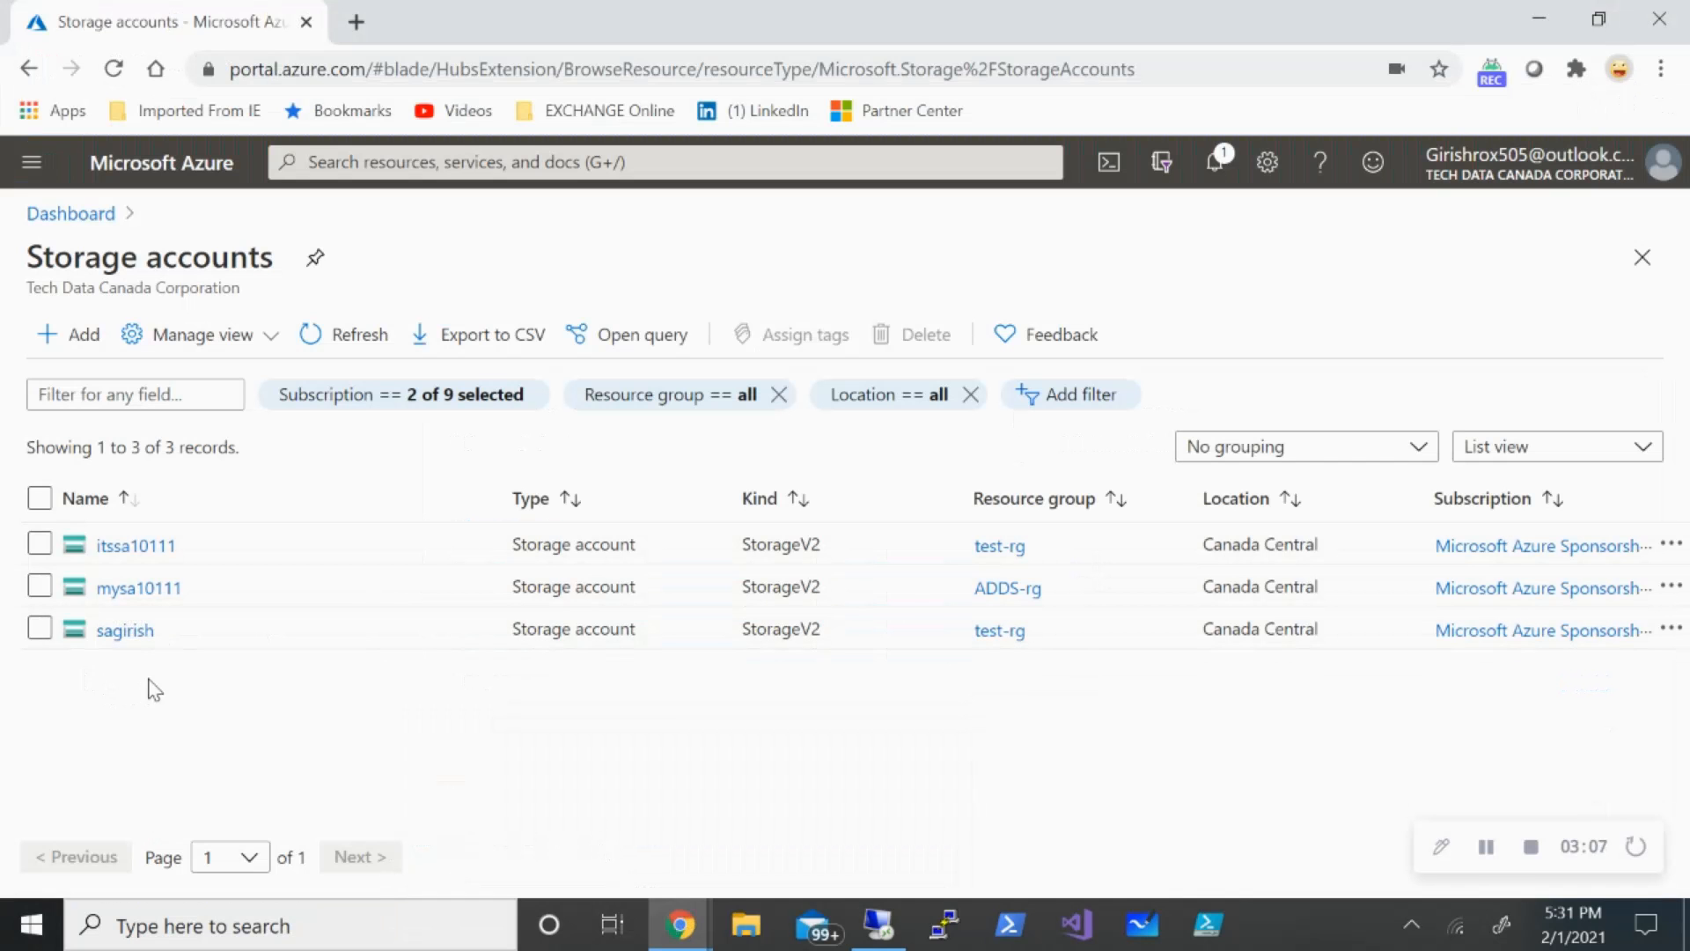
pyautogui.moveTo(138, 646); pyautogui.dragTo(117, 639)
pyautogui.click(122, 646)
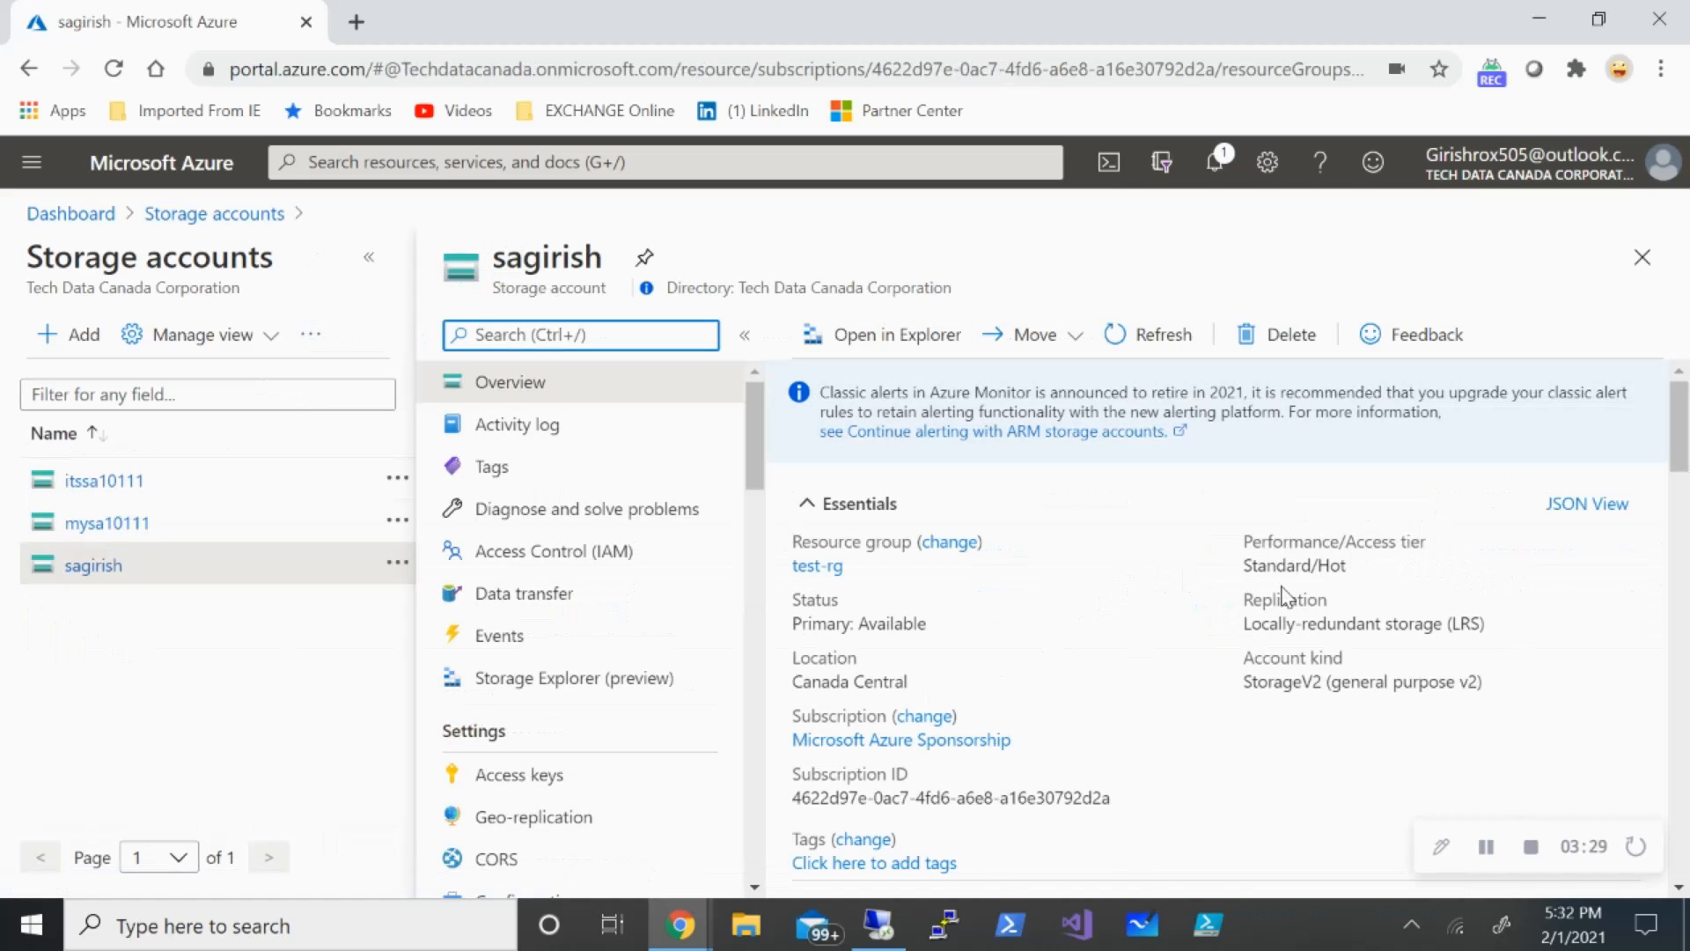
pyautogui.moveTo(1337, 569)
# Switch back to the NetBackup remote desktop session and select blob.core.windows.net as the region's service host.
pyautogui.click(884, 929)
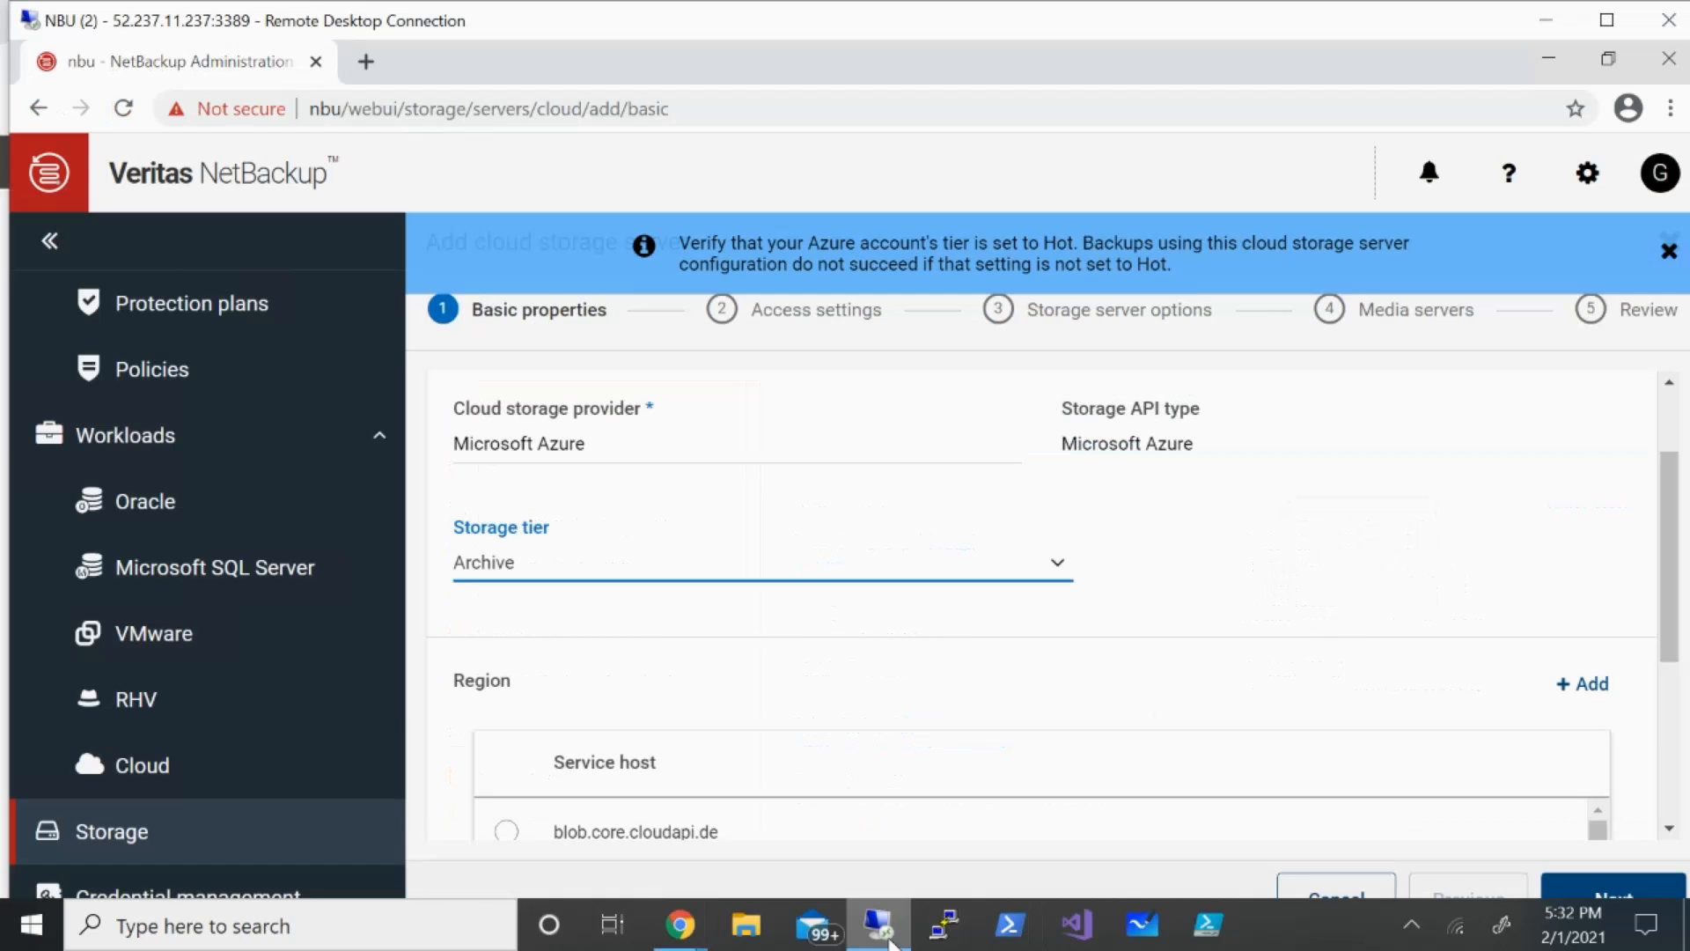
pyautogui.scroll(-2, 1494, 627)
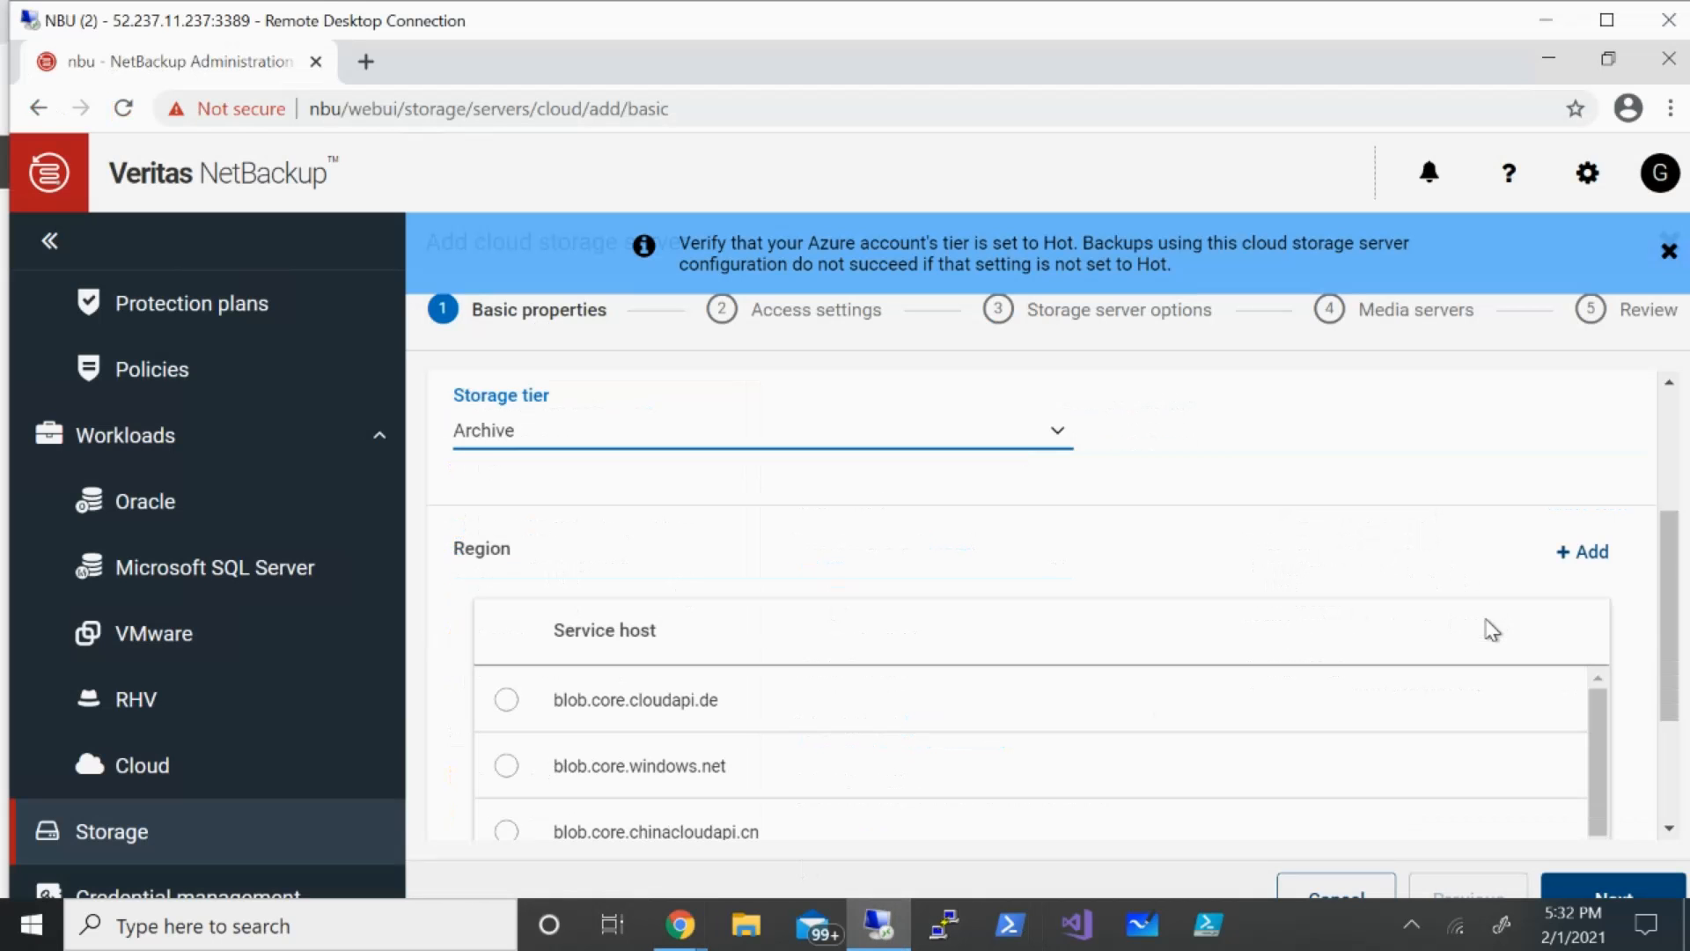
pyautogui.moveTo(1677, 620); pyautogui.dragTo(1682, 664)
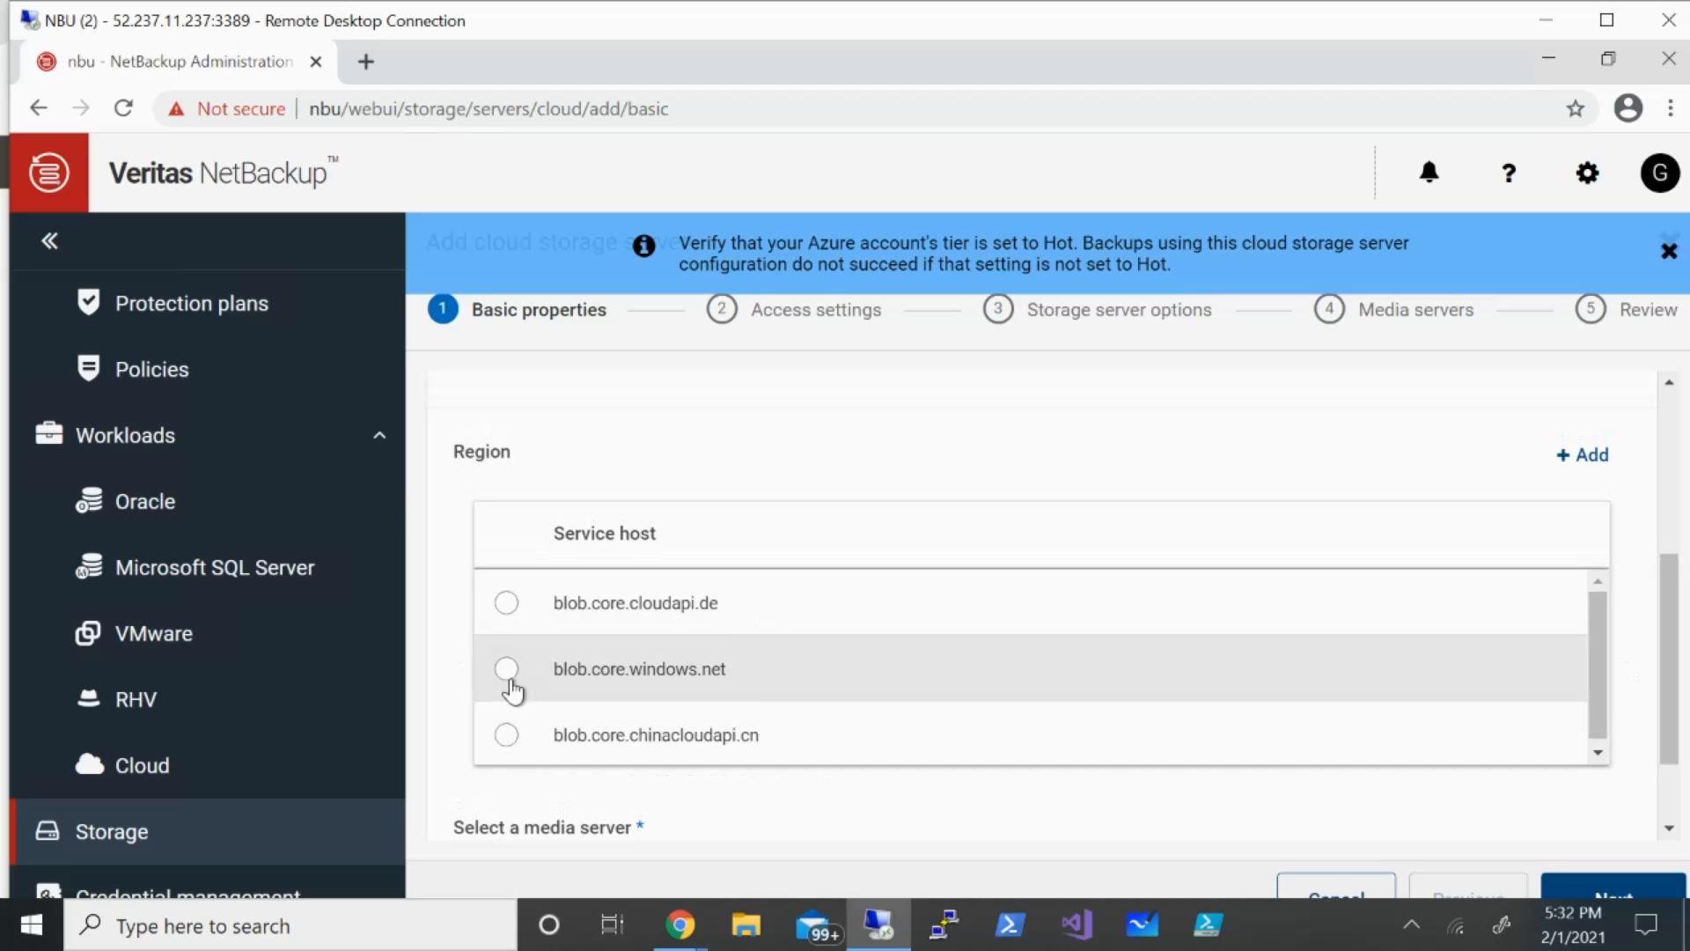
pyautogui.click(509, 678)
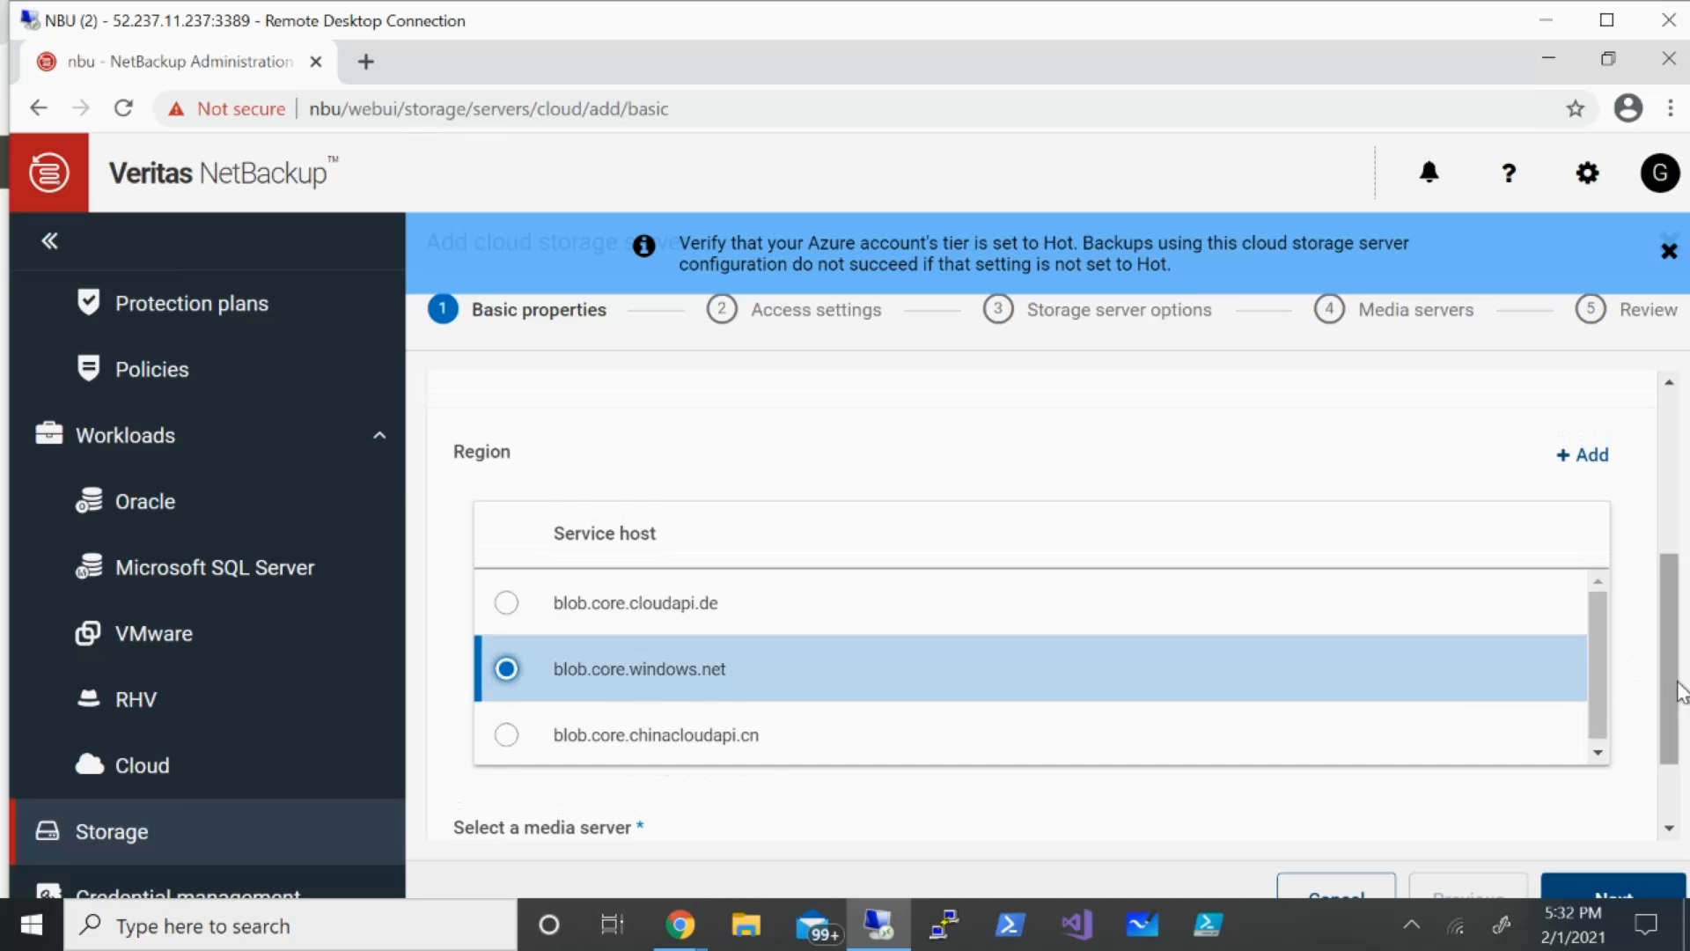
# Select nbu as the media server and continue to the access settings.
pyautogui.moveTo(1673, 708); pyautogui.dragTo(1668, 770)
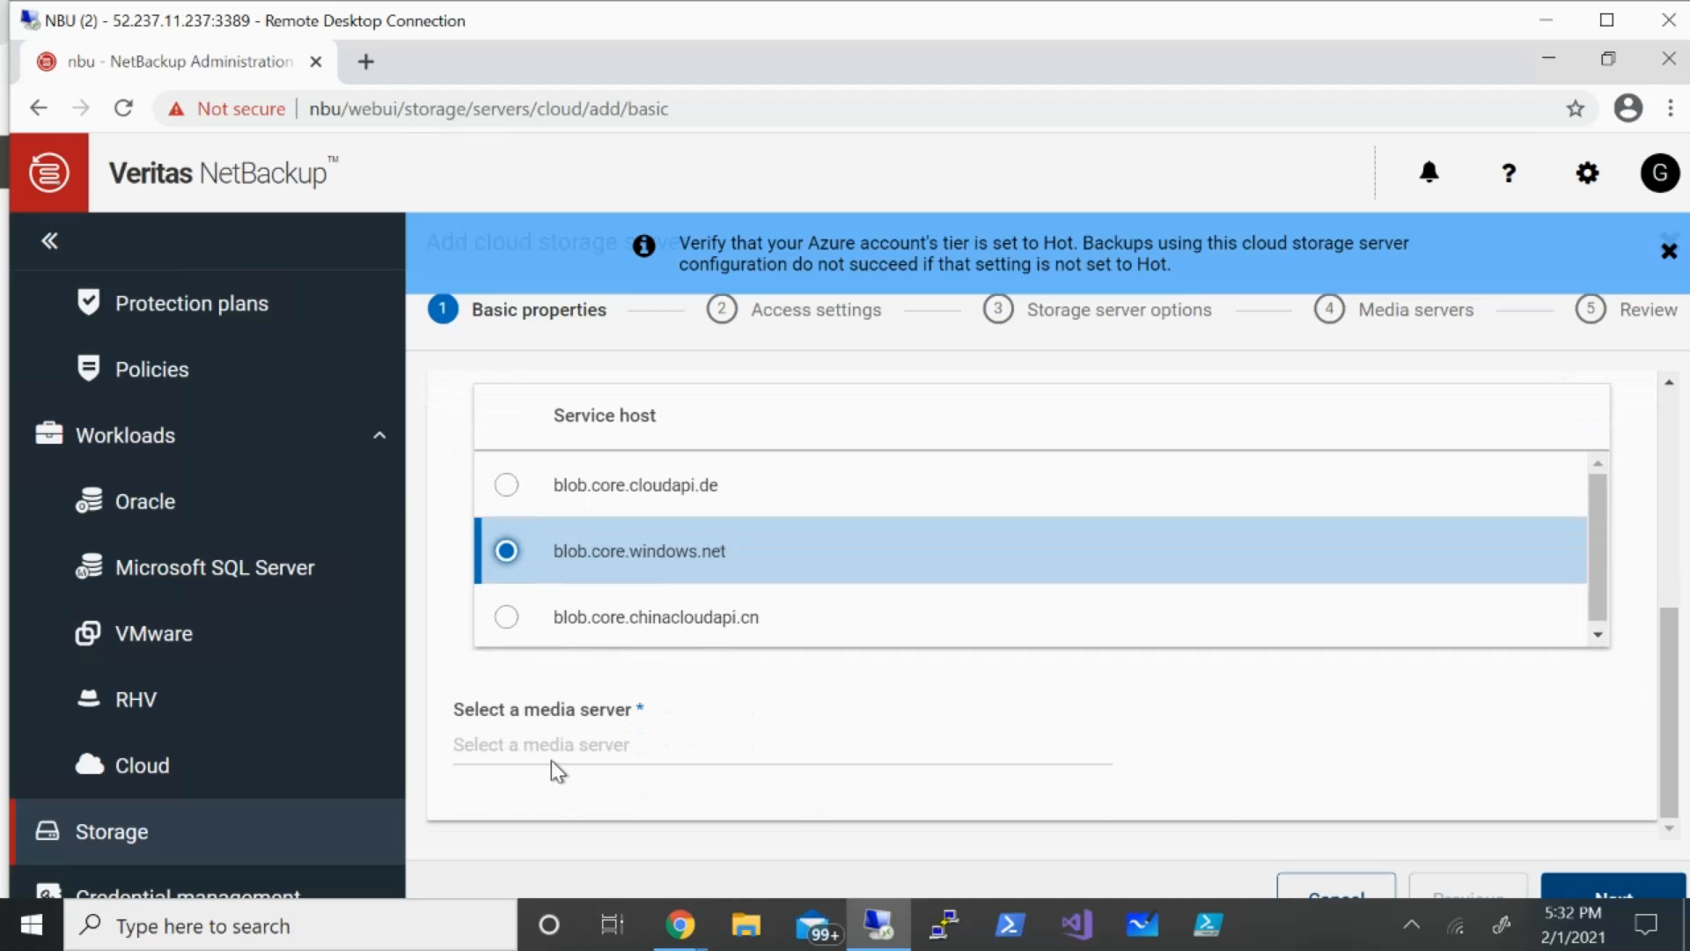
pyautogui.click(574, 755)
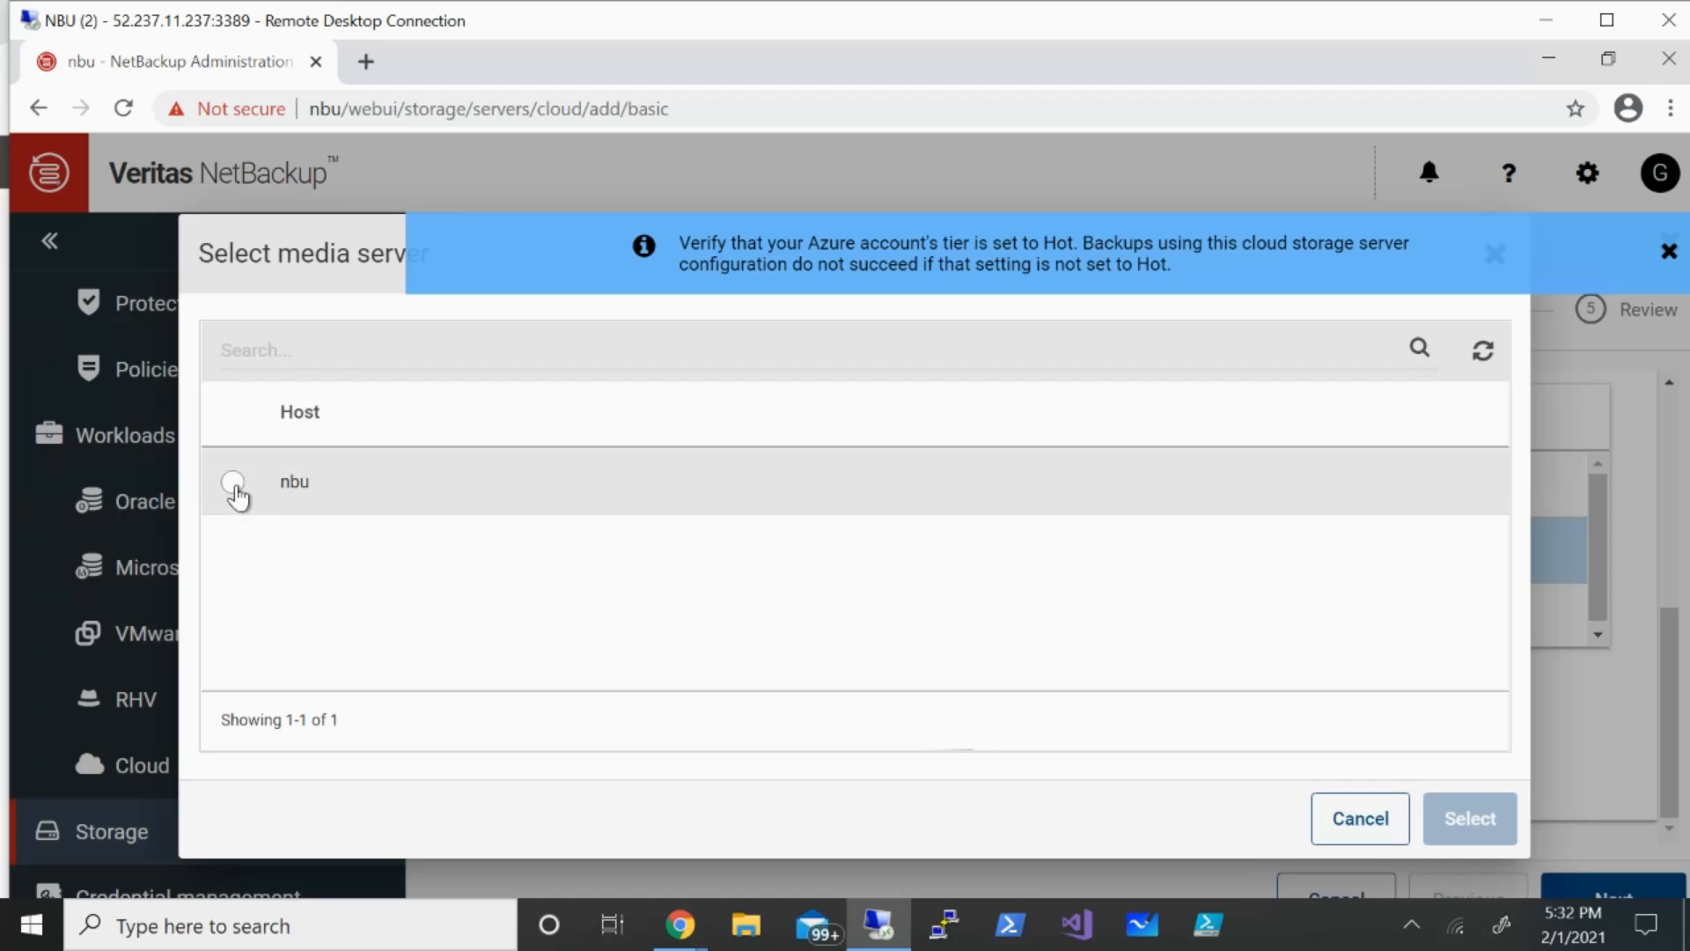
pyautogui.click(233, 484)
pyautogui.click(1470, 819)
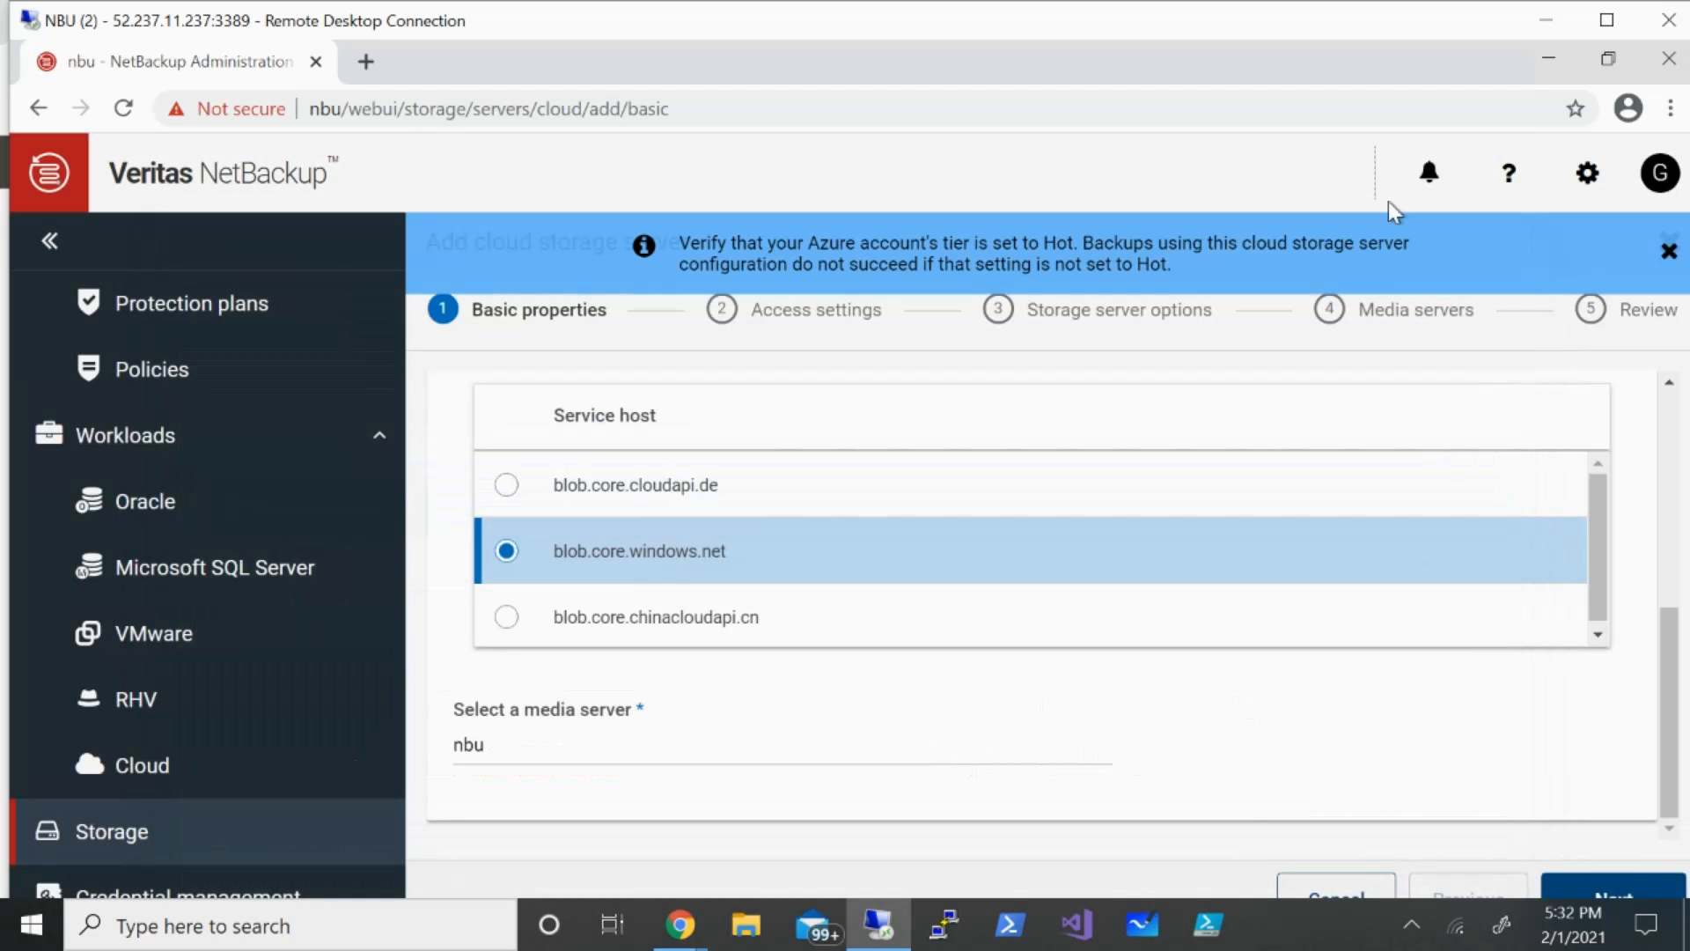
pyautogui.click(1608, 20)
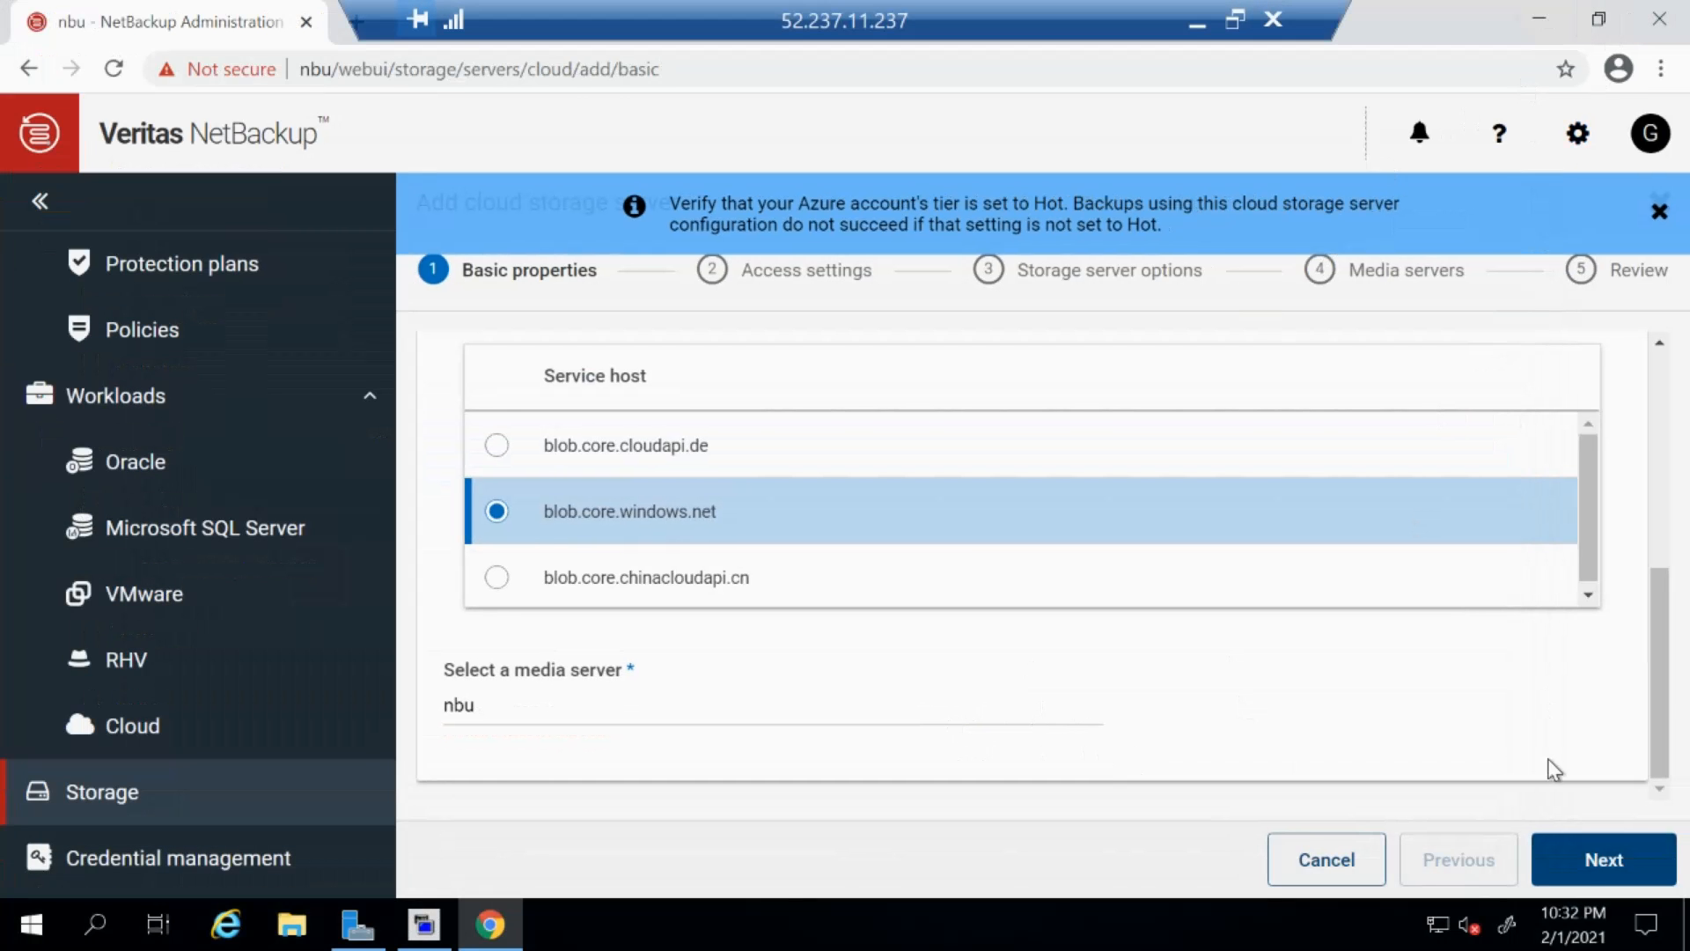
pyautogui.click(1596, 860)
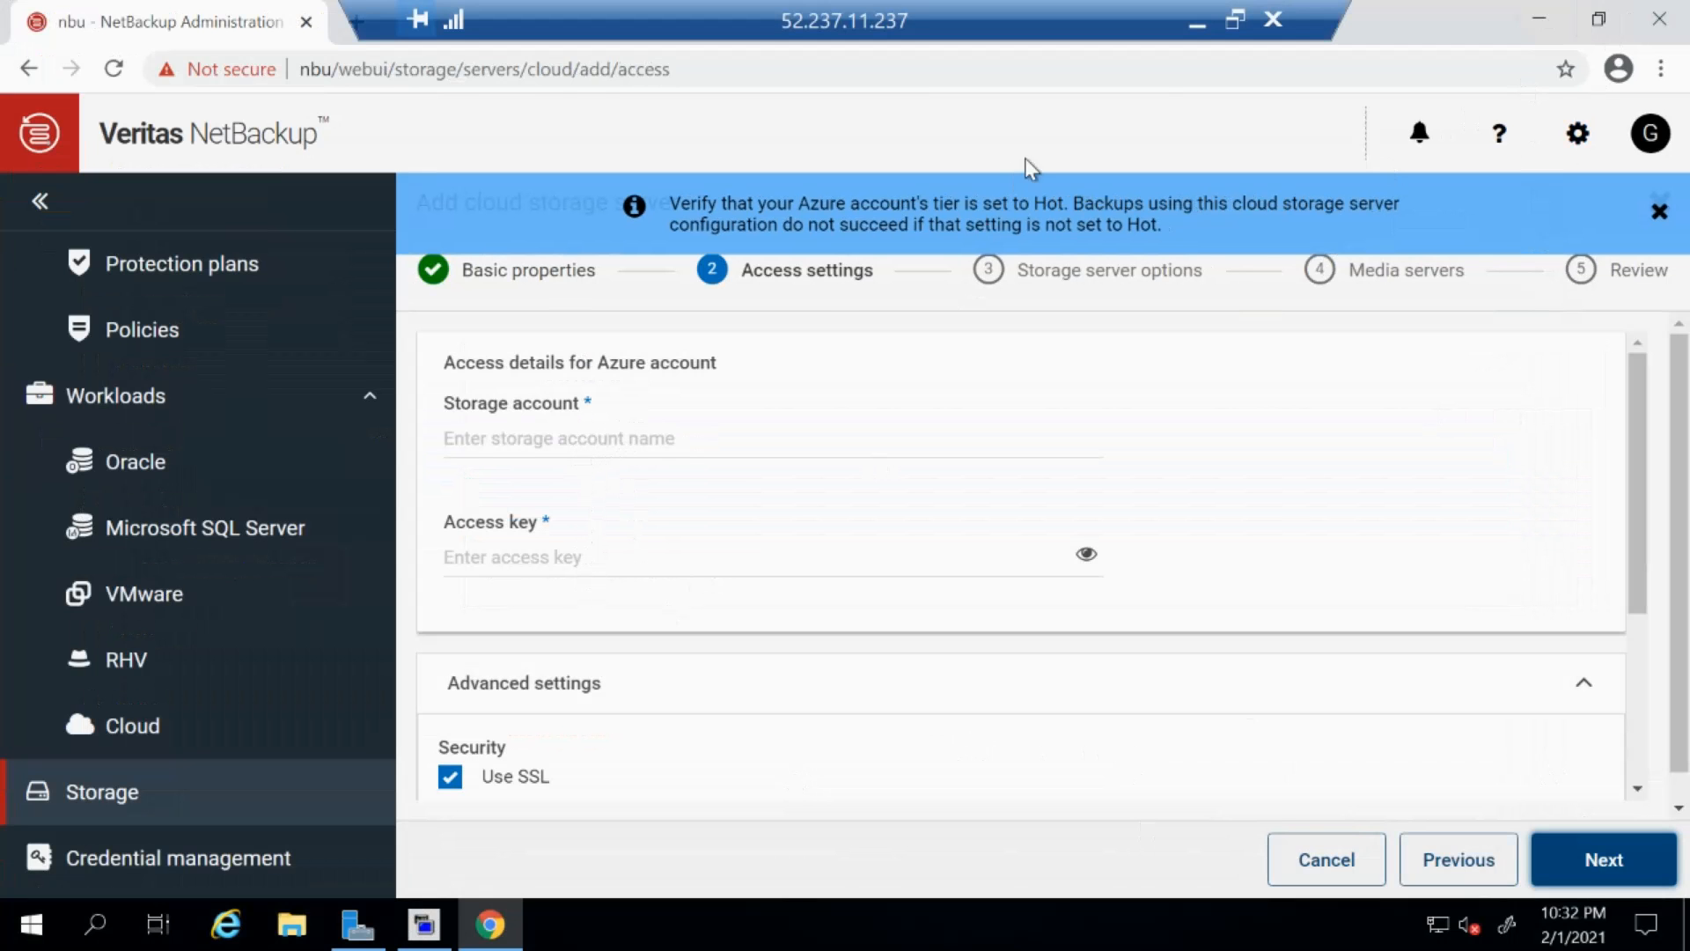
# Switch to the Azure portal in the local browser, open the storage account's access keys, and copy the storage account name.
pyautogui.click(1236, 19)
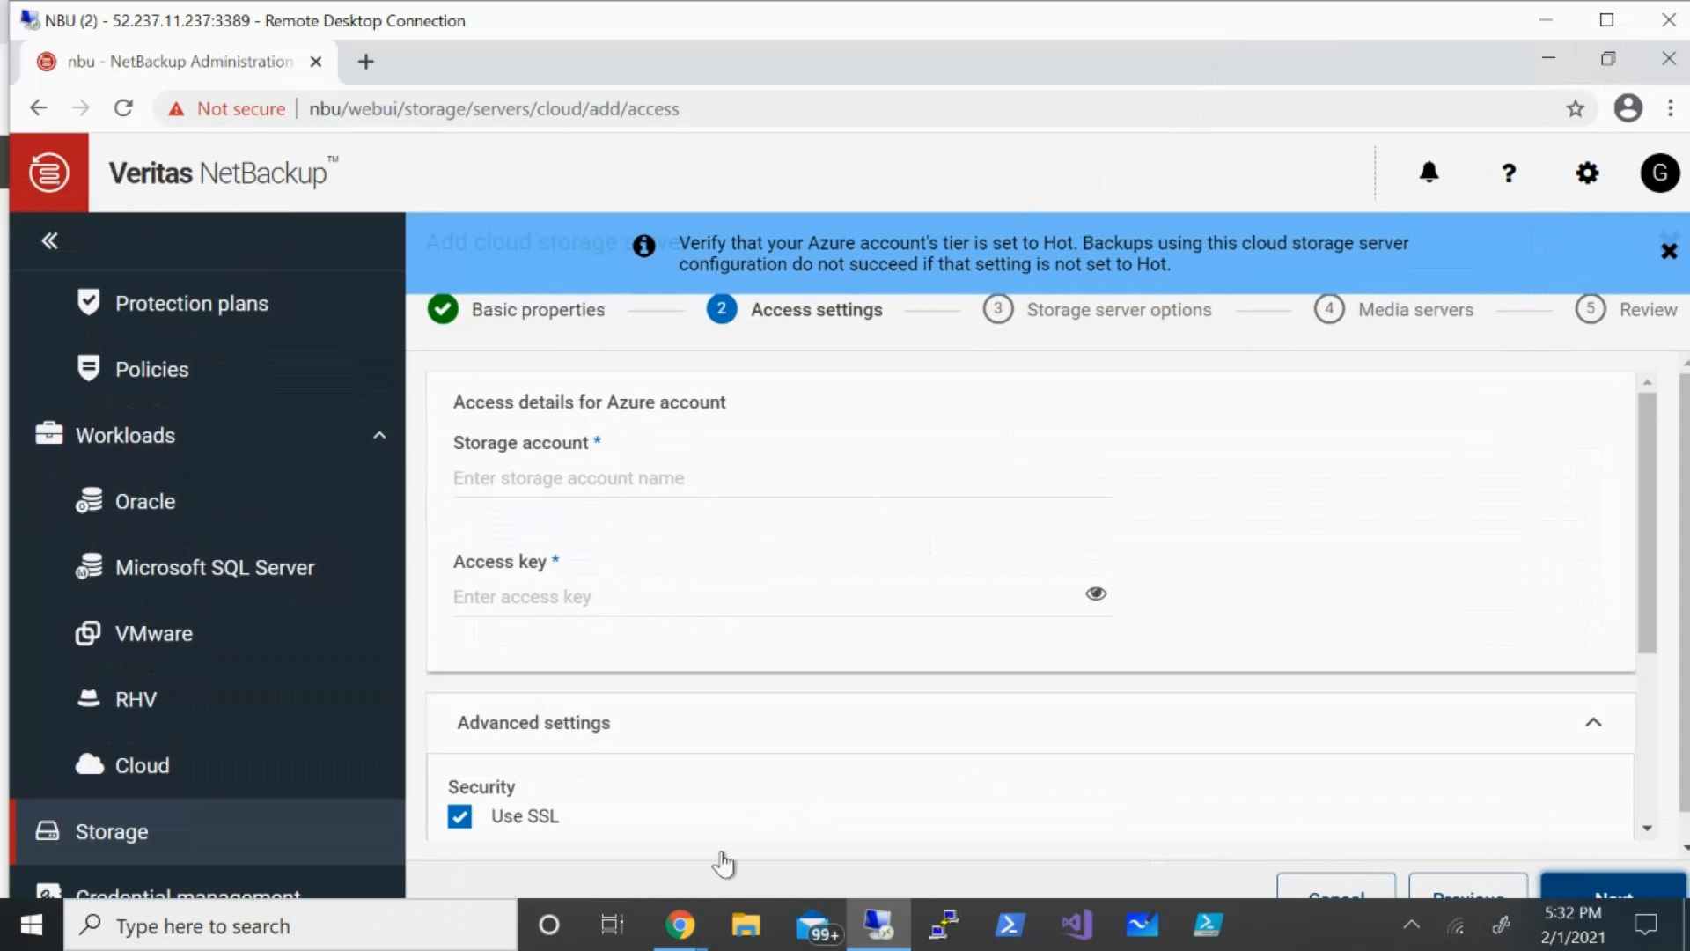
pyautogui.moveTo(679, 925)
pyautogui.click(587, 869)
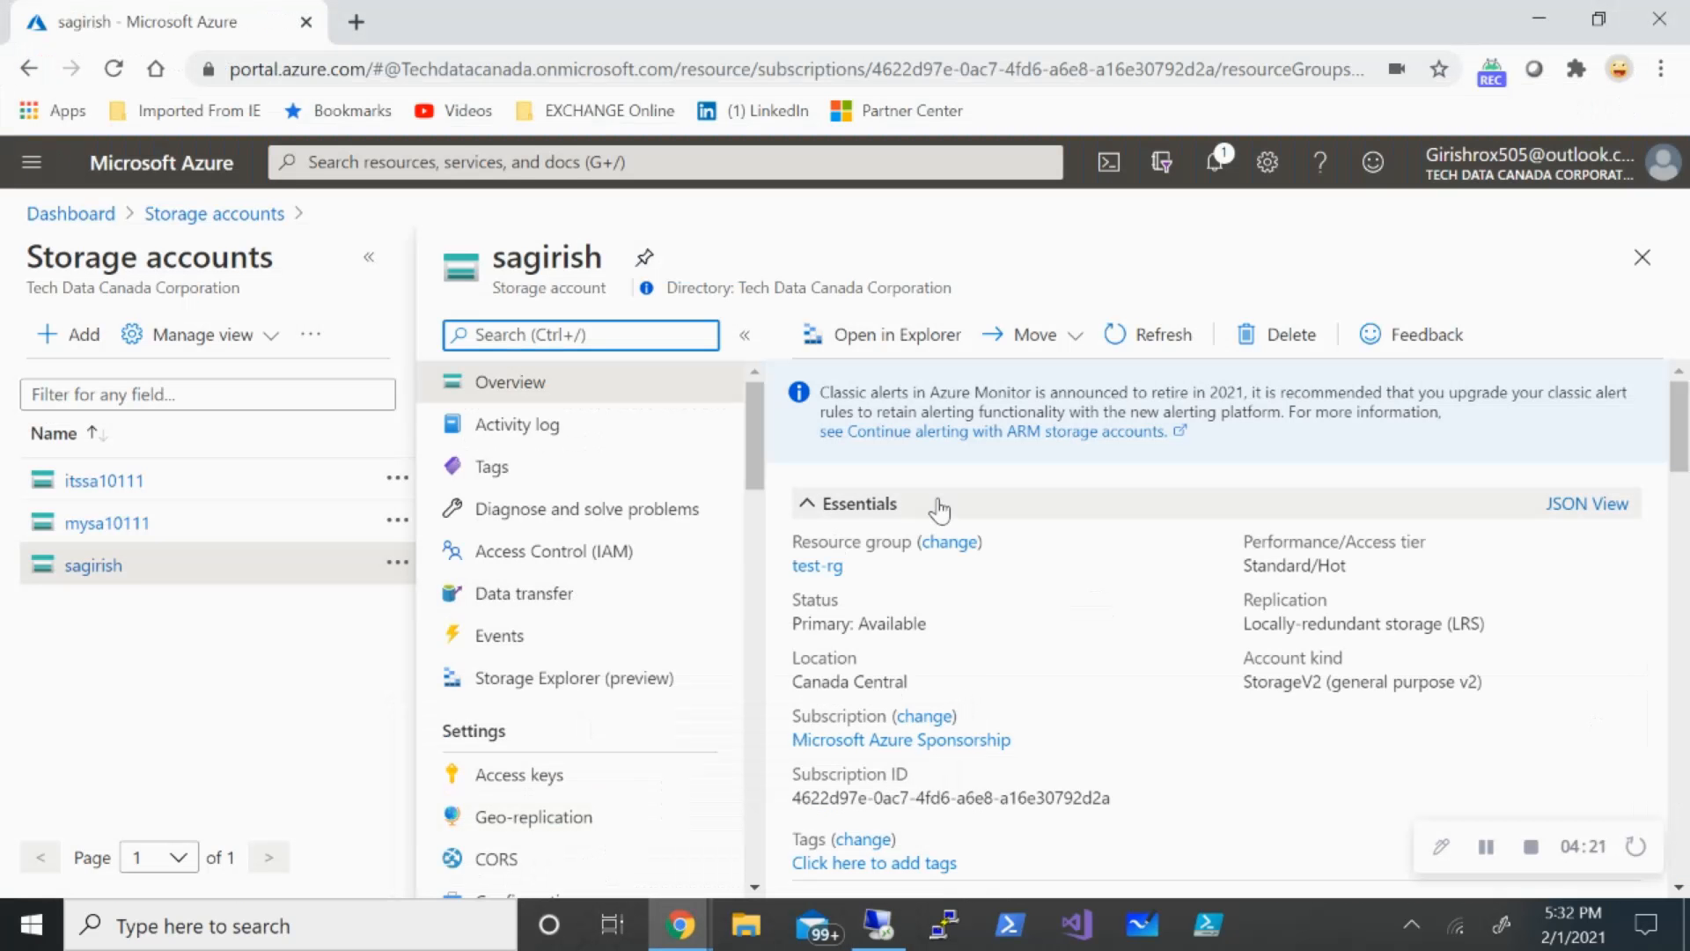
pyautogui.click(511, 783)
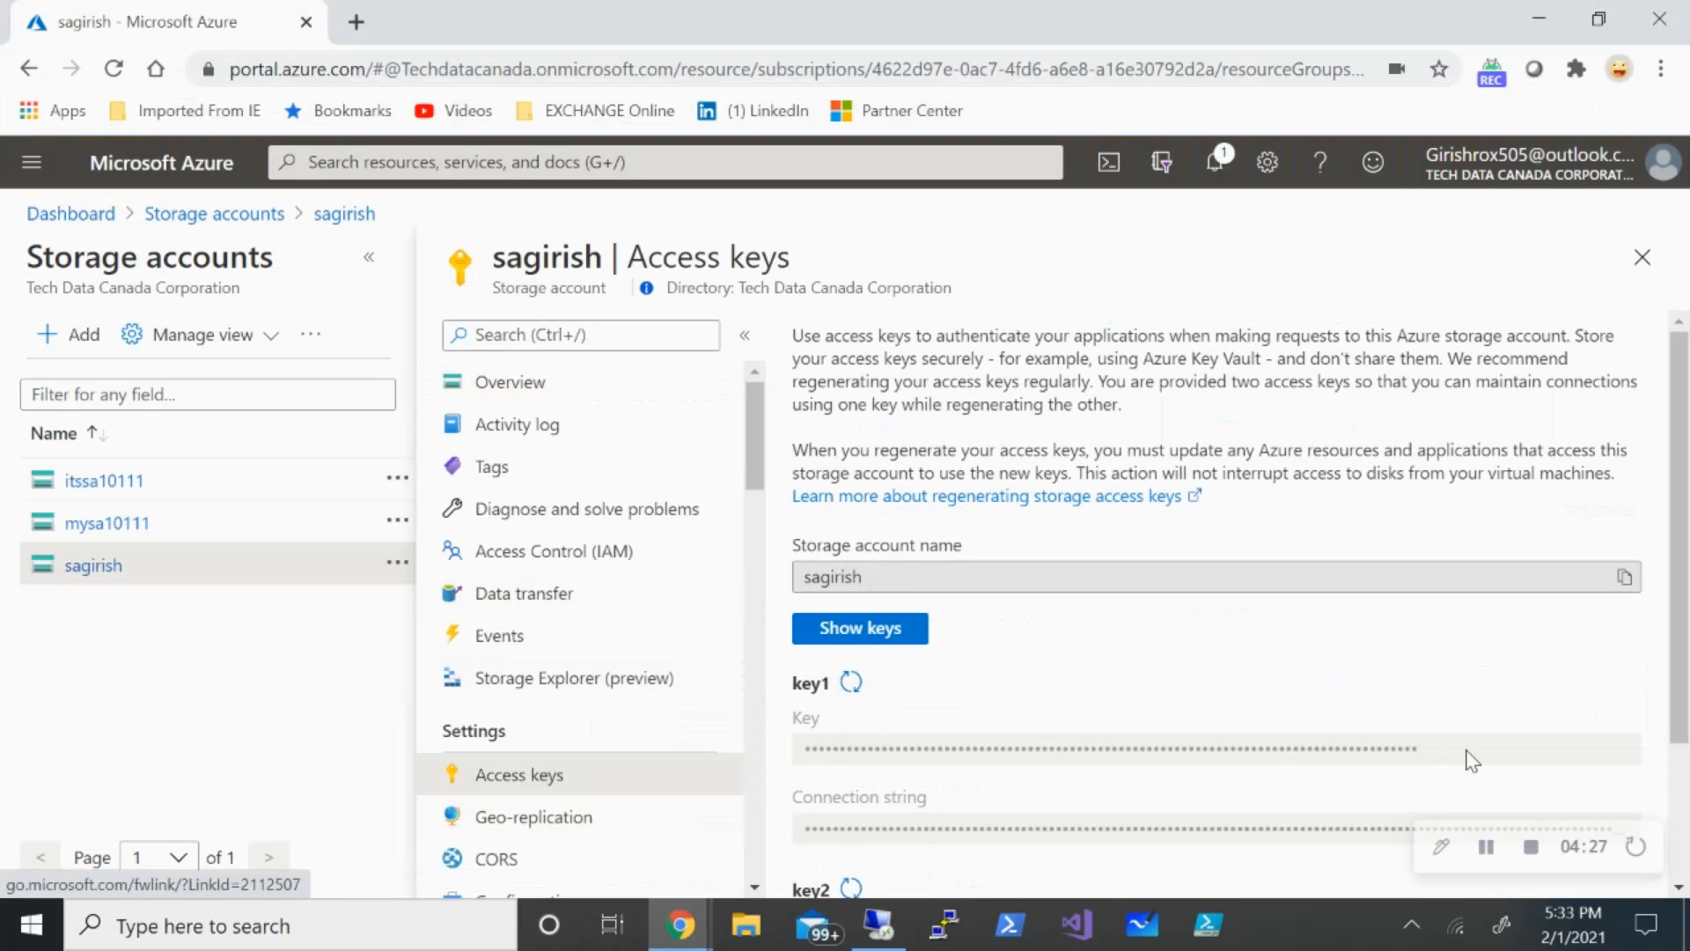
pyautogui.click(1624, 577)
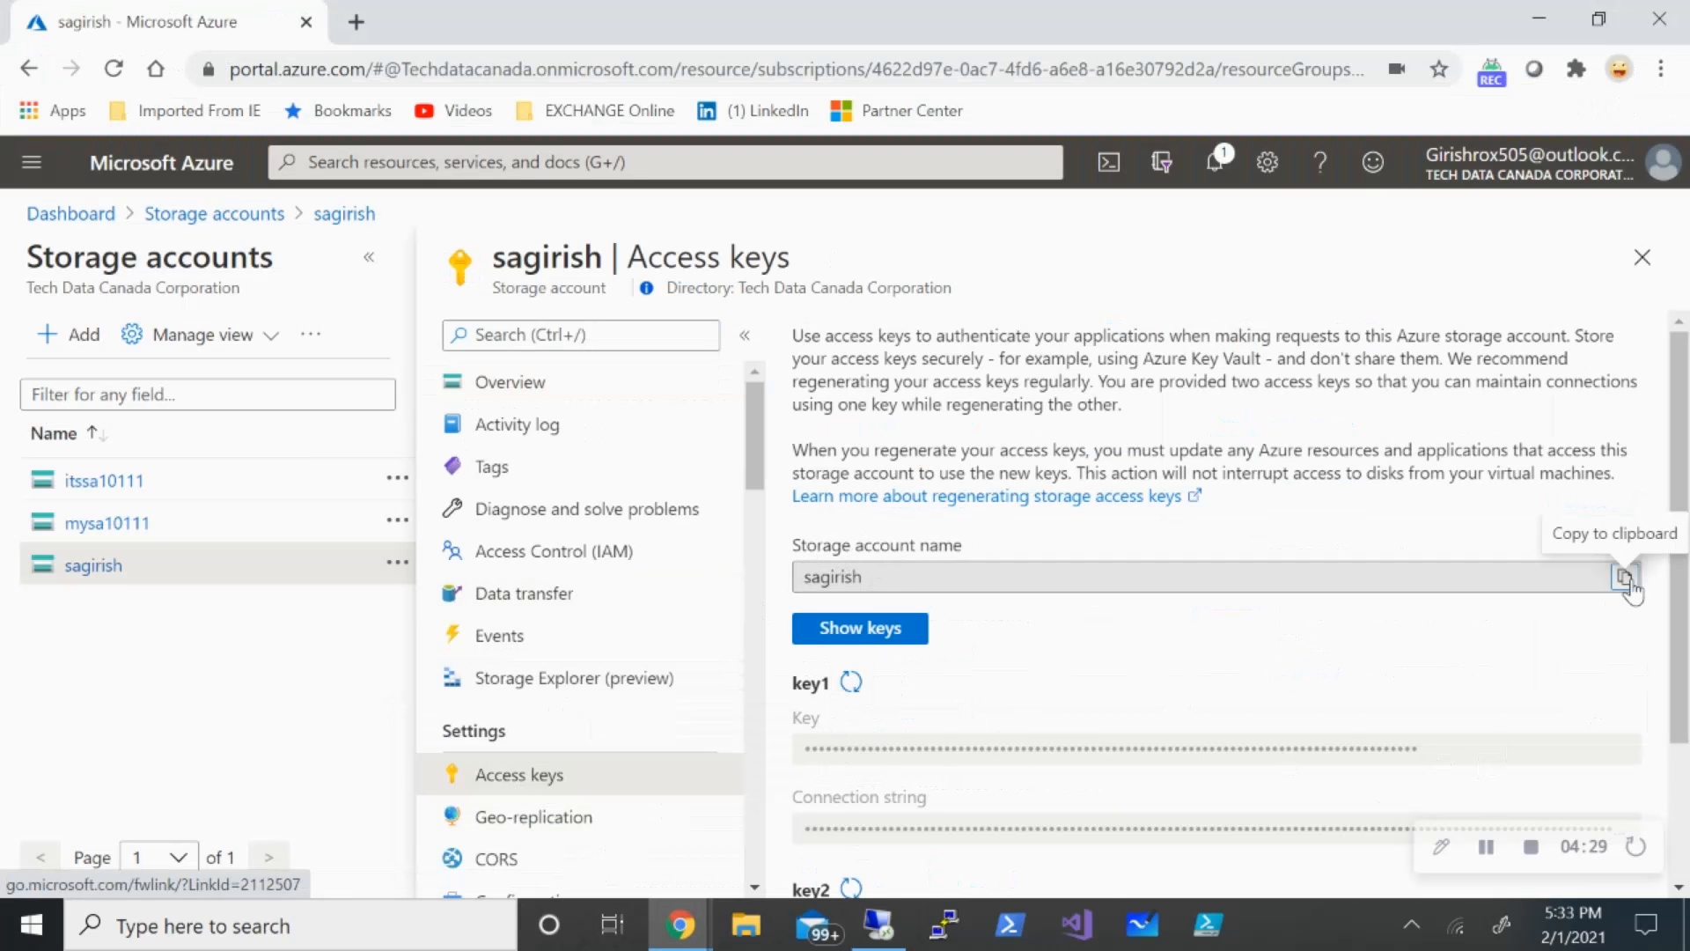
# Switch back to the NetBackup remote desktop session and fill in the Azure storage account name.
pyautogui.click(881, 927)
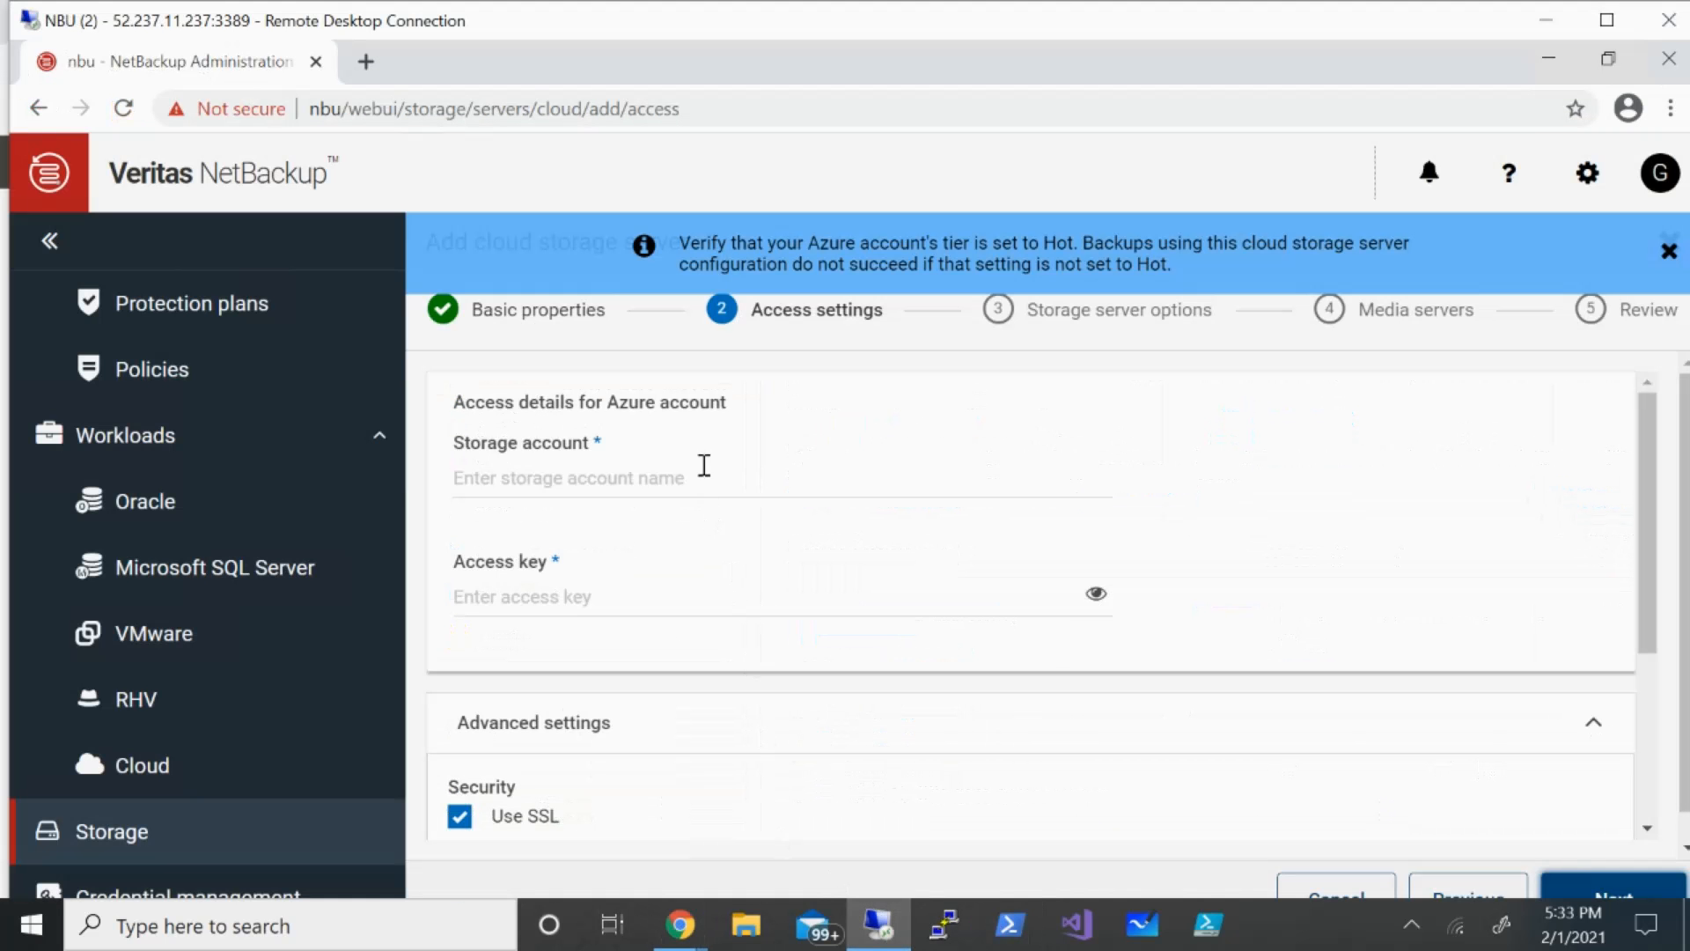
pyautogui.rightClick(725, 477)
pyautogui.click(625, 475)
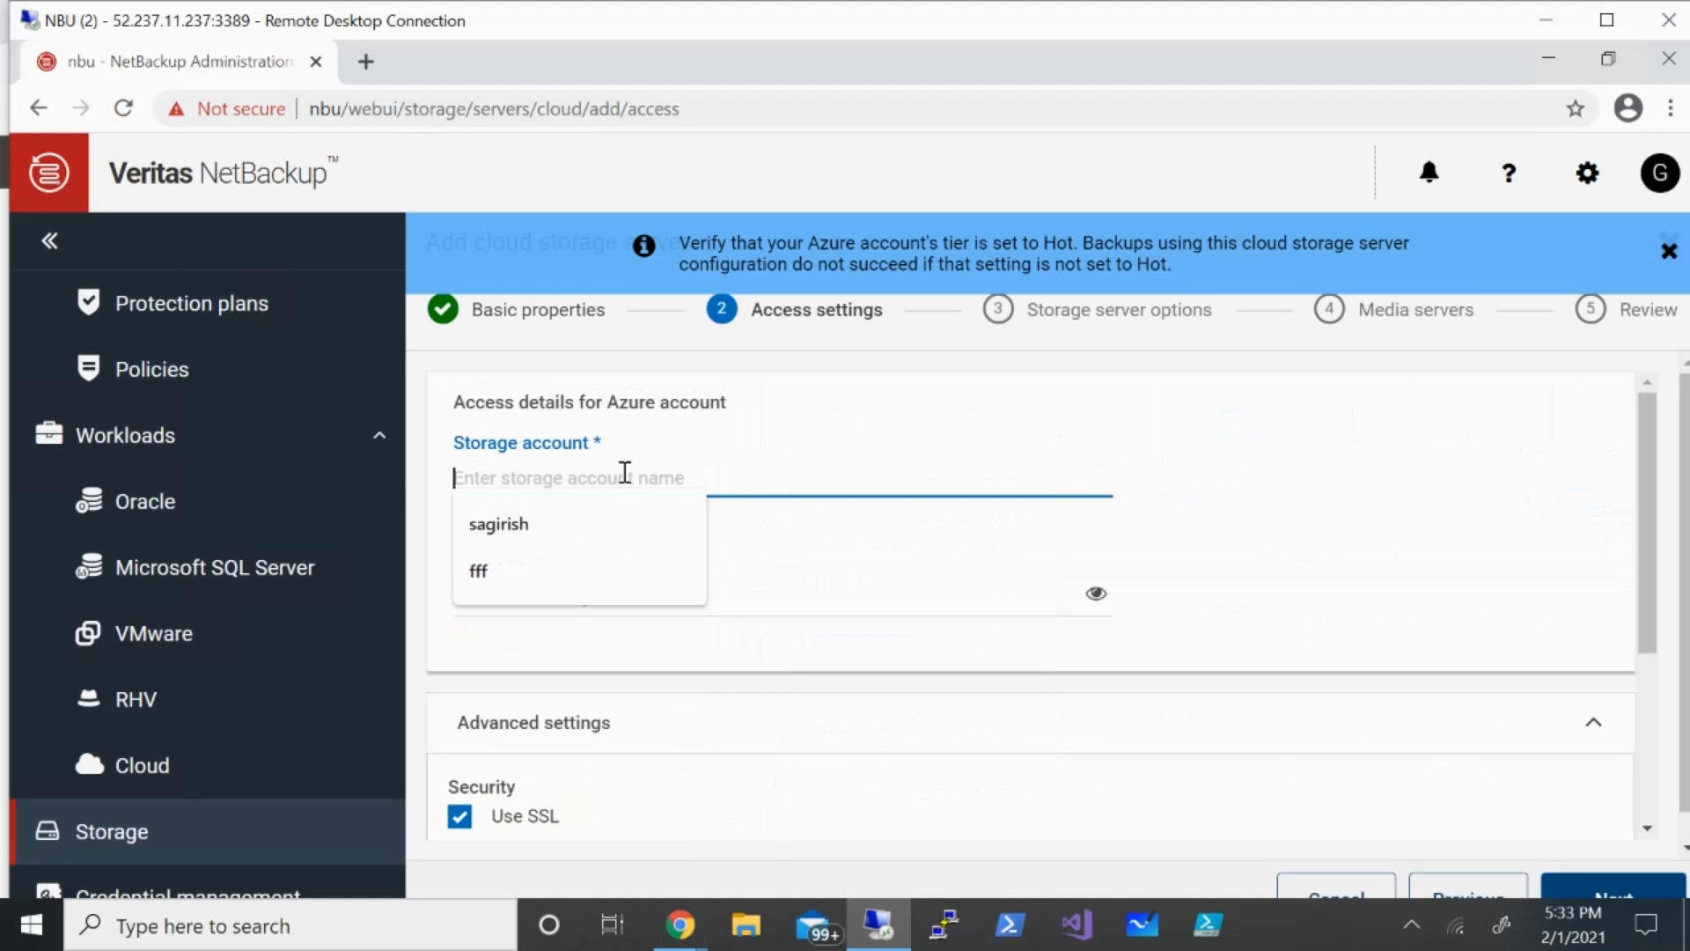
pyautogui.click(529, 526)
# Reveal and copy the key1 access key in the Azure portal, then paste it as the access key in the NetBackup remote session.
pyautogui.click(686, 596)
pyautogui.moveTo(680, 924)
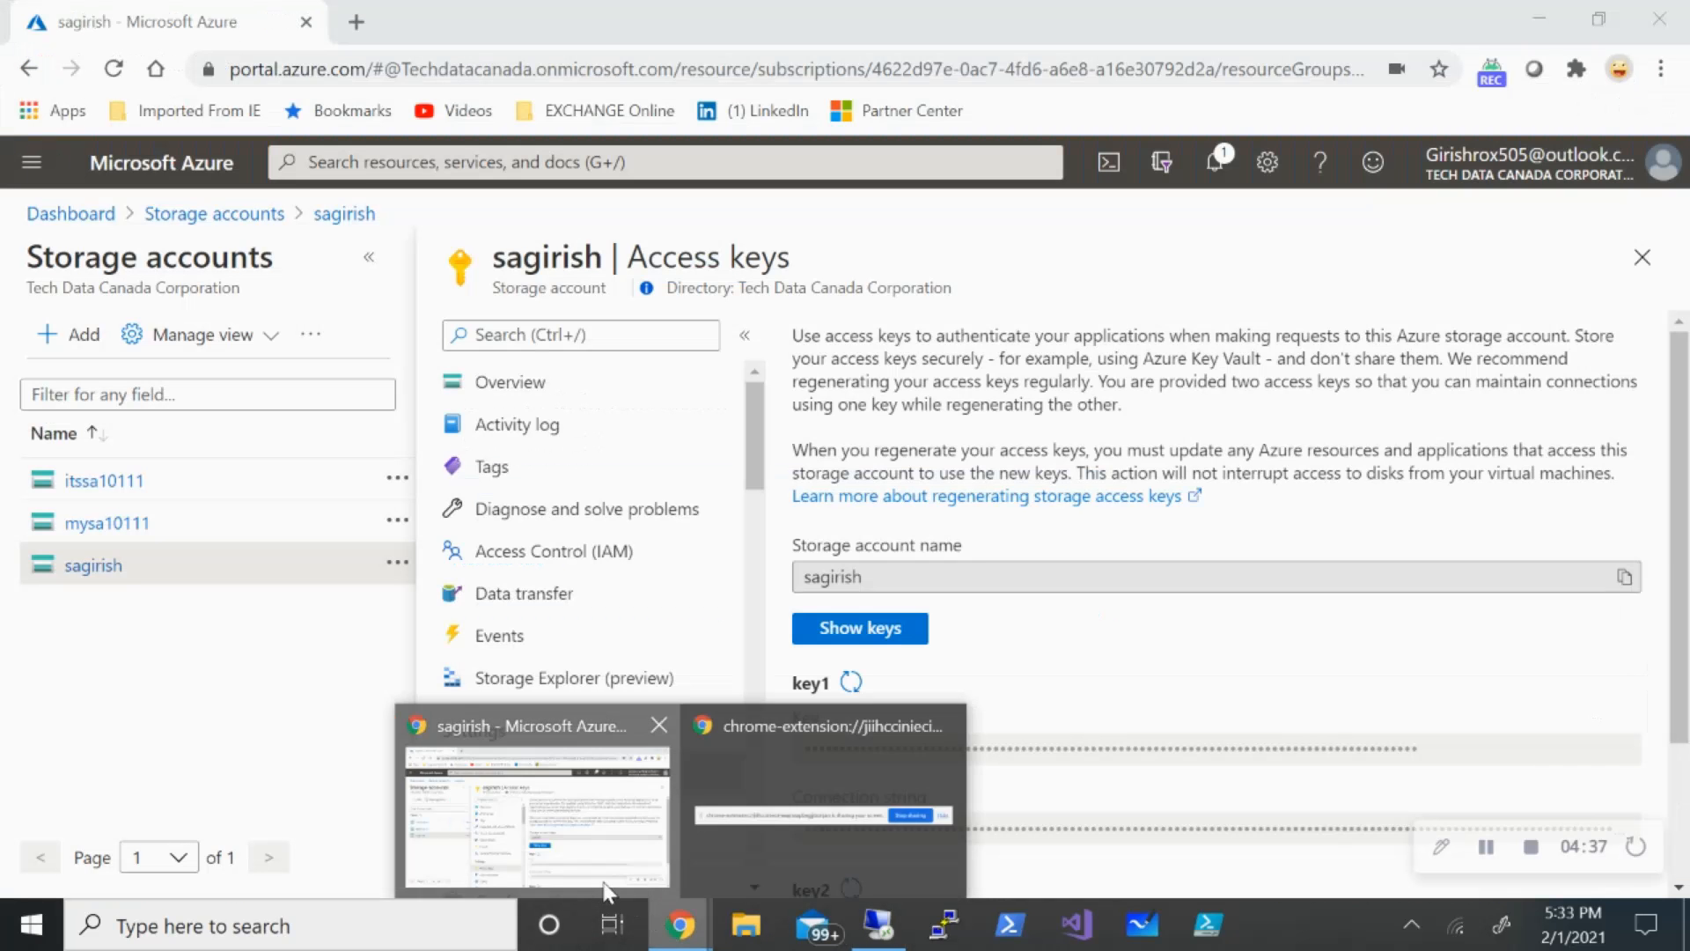
pyautogui.click(546, 802)
pyautogui.click(898, 630)
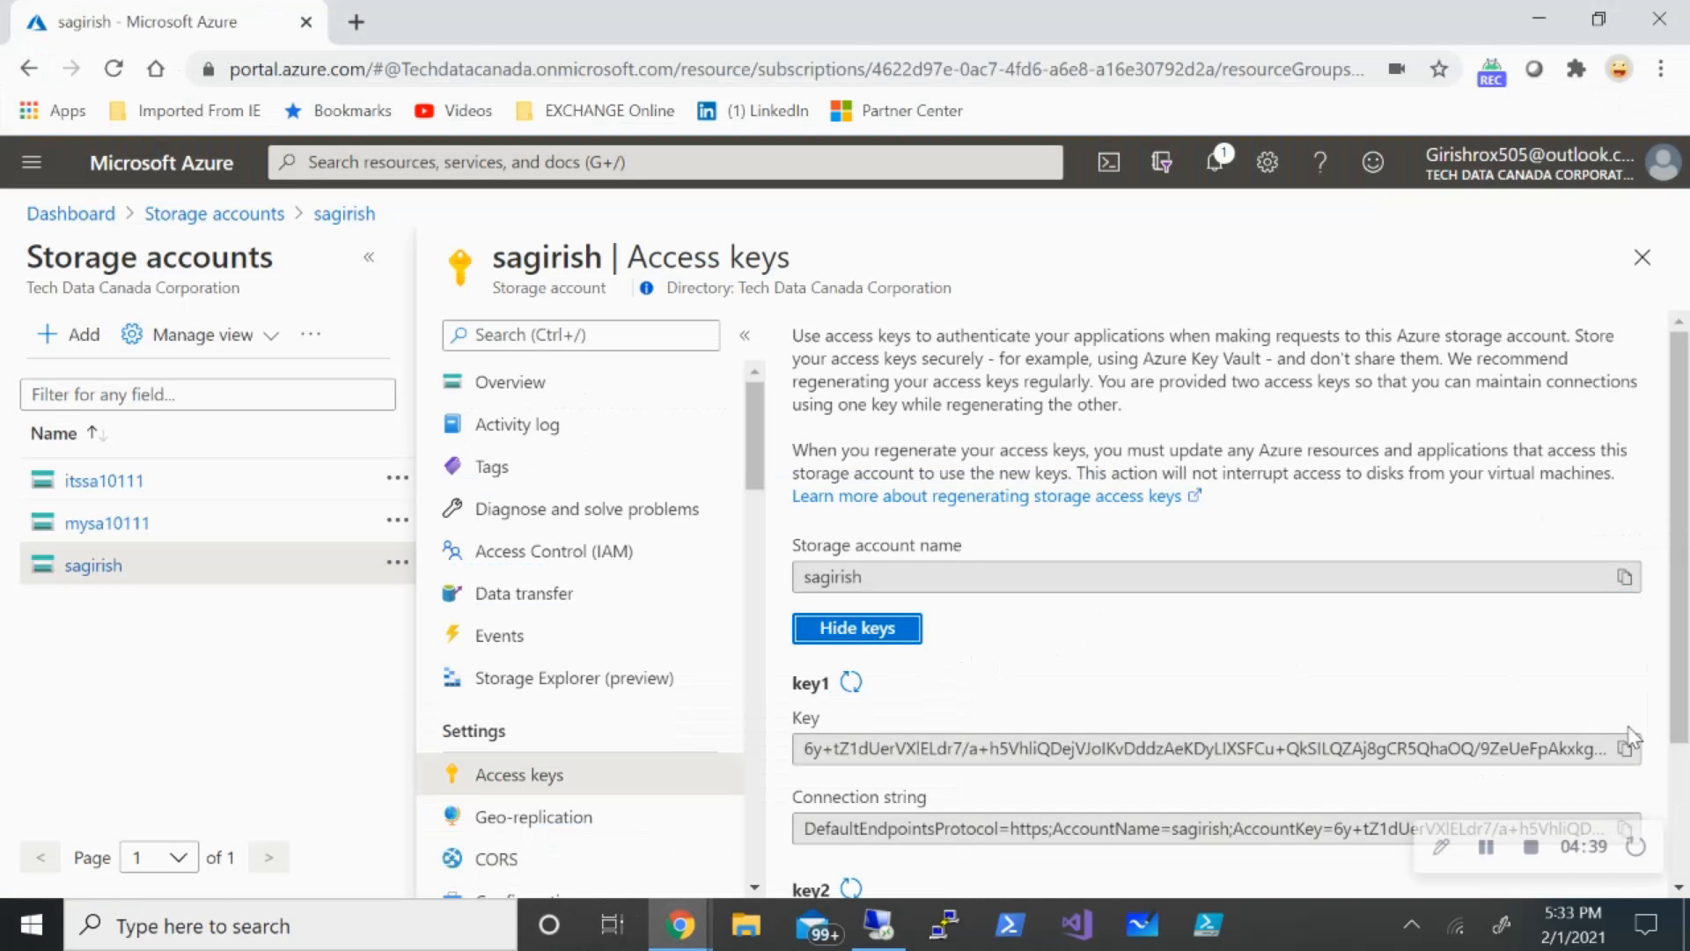
pyautogui.click(1628, 749)
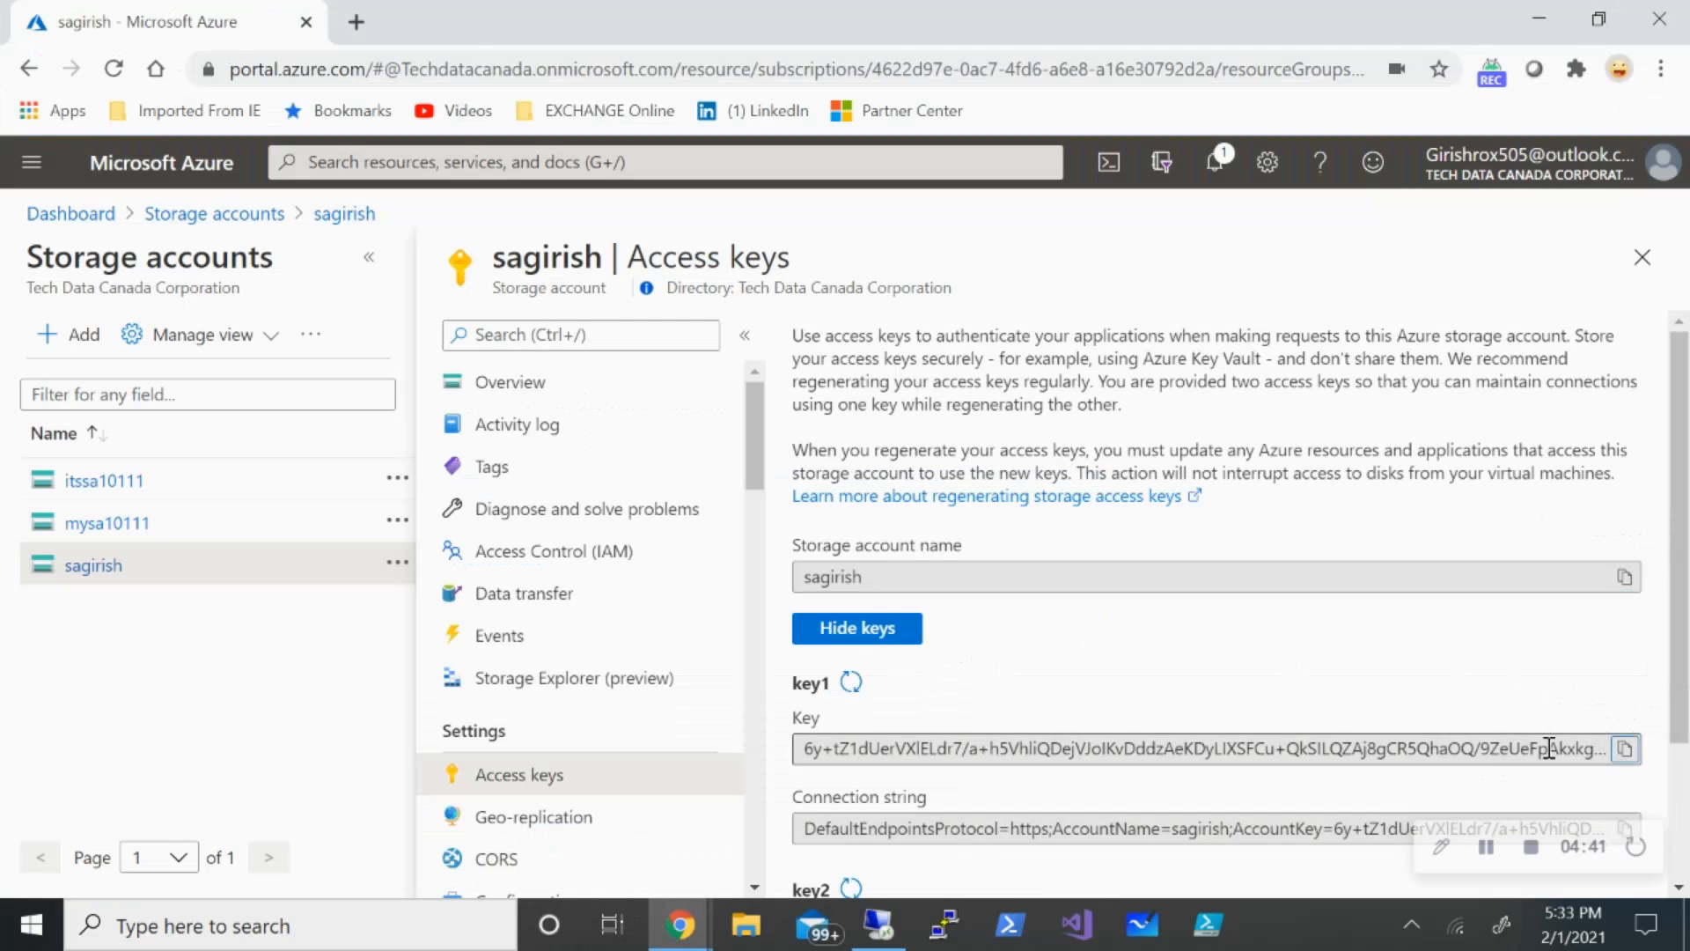
pyautogui.click(879, 925)
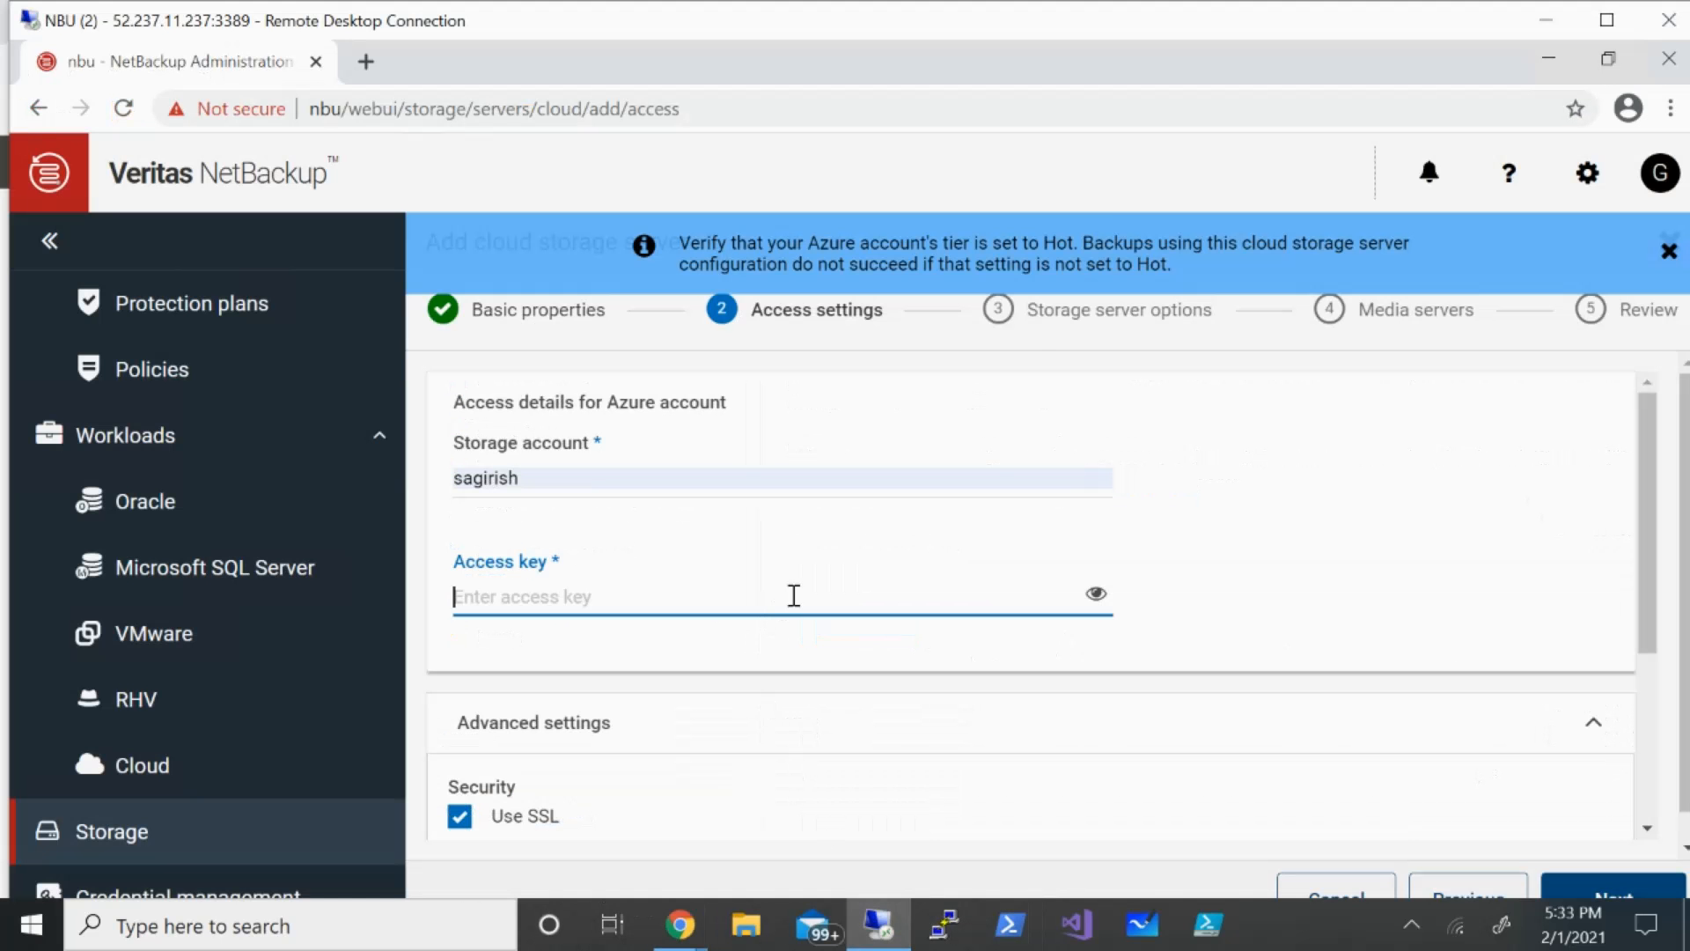
pyautogui.rightClick(809, 589)
pyautogui.click(867, 409)
# Review the advanced settings, keeping SSL and certificate revocation checking enabled without a proxy server, and continue to the storage server options.
pyautogui.click(1607, 19)
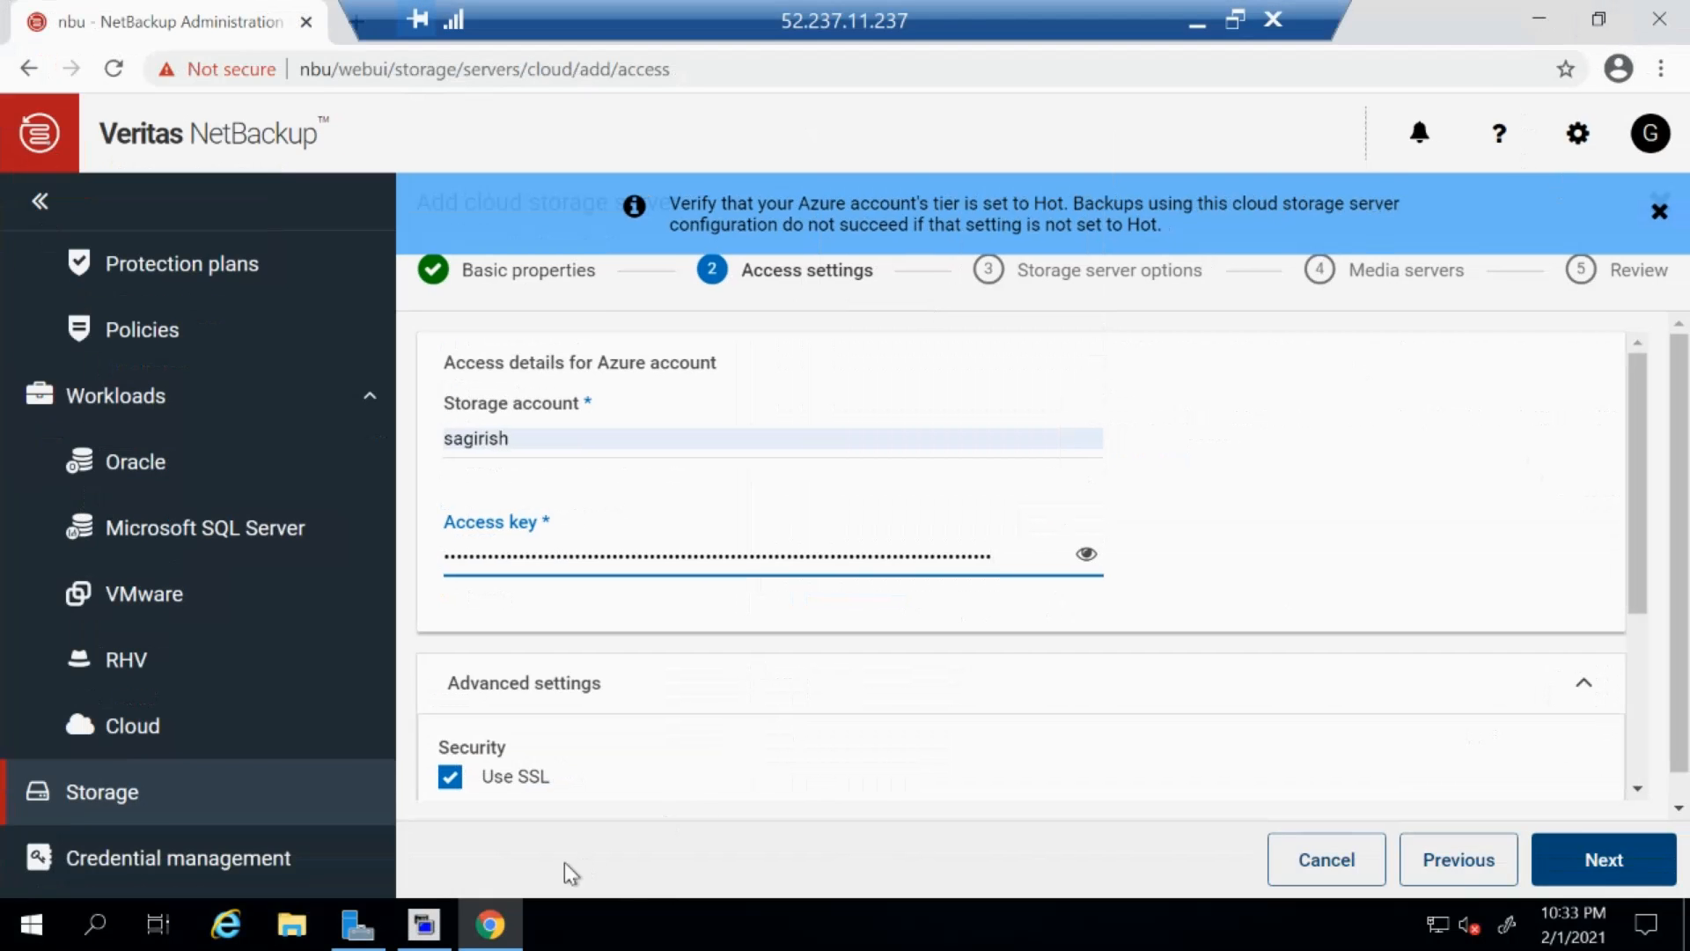
pyautogui.click(1439, 518)
pyautogui.scroll(-2, 1449, 518)
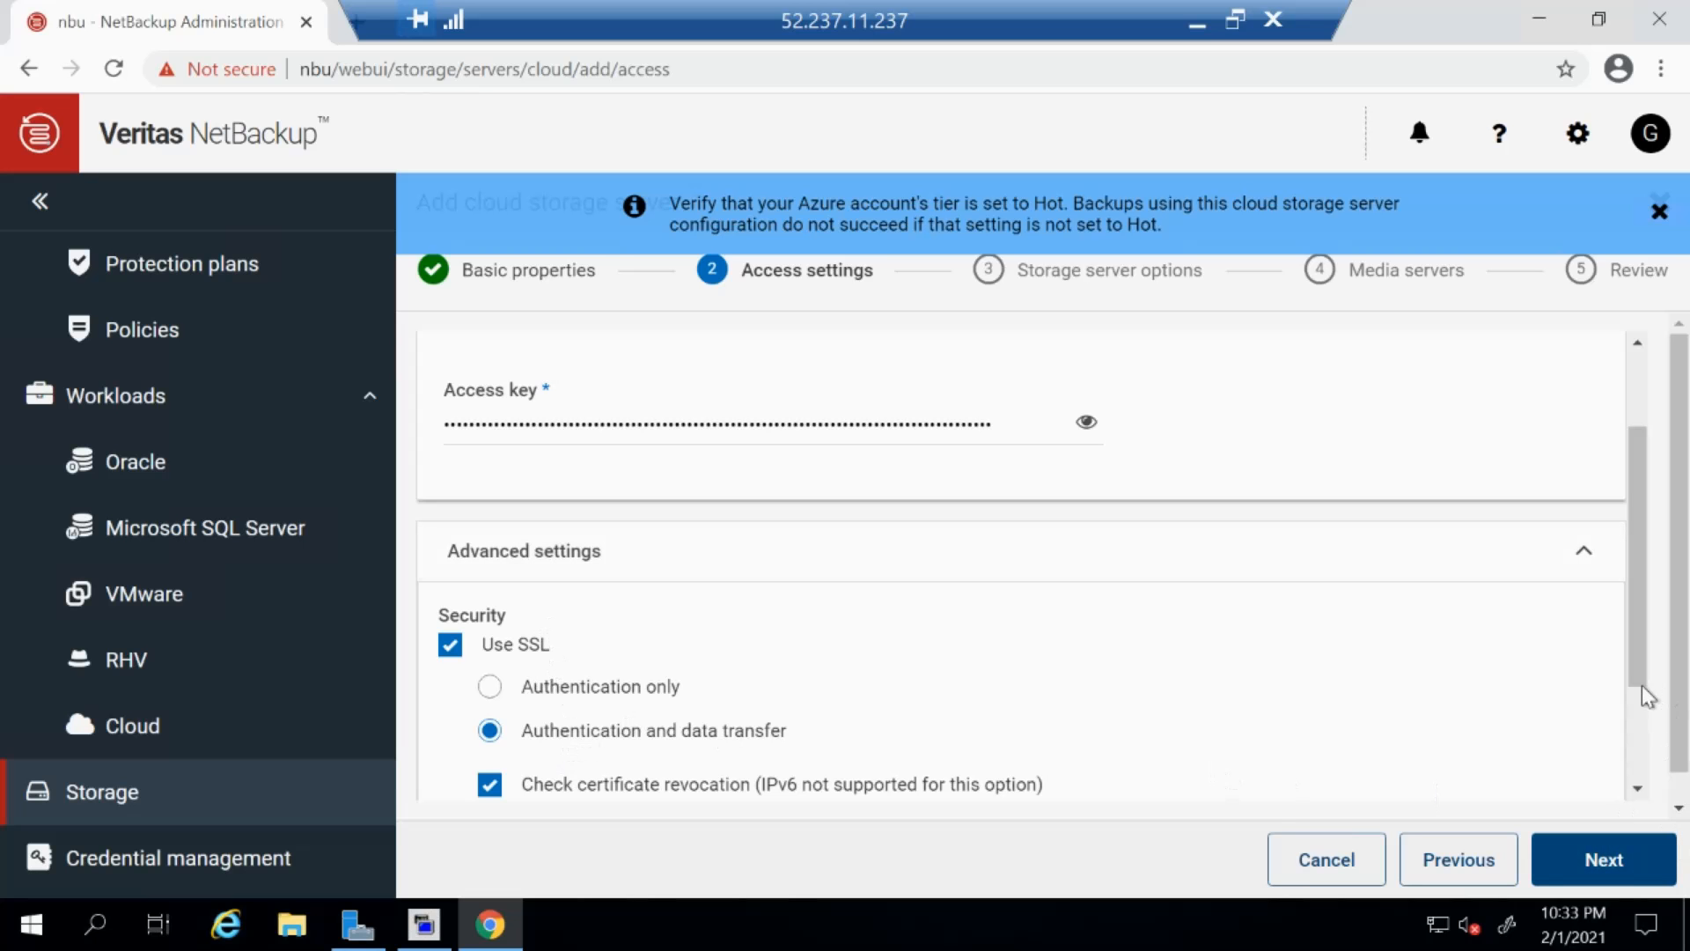
pyautogui.moveTo(1643, 678); pyautogui.dragTo(1667, 748)
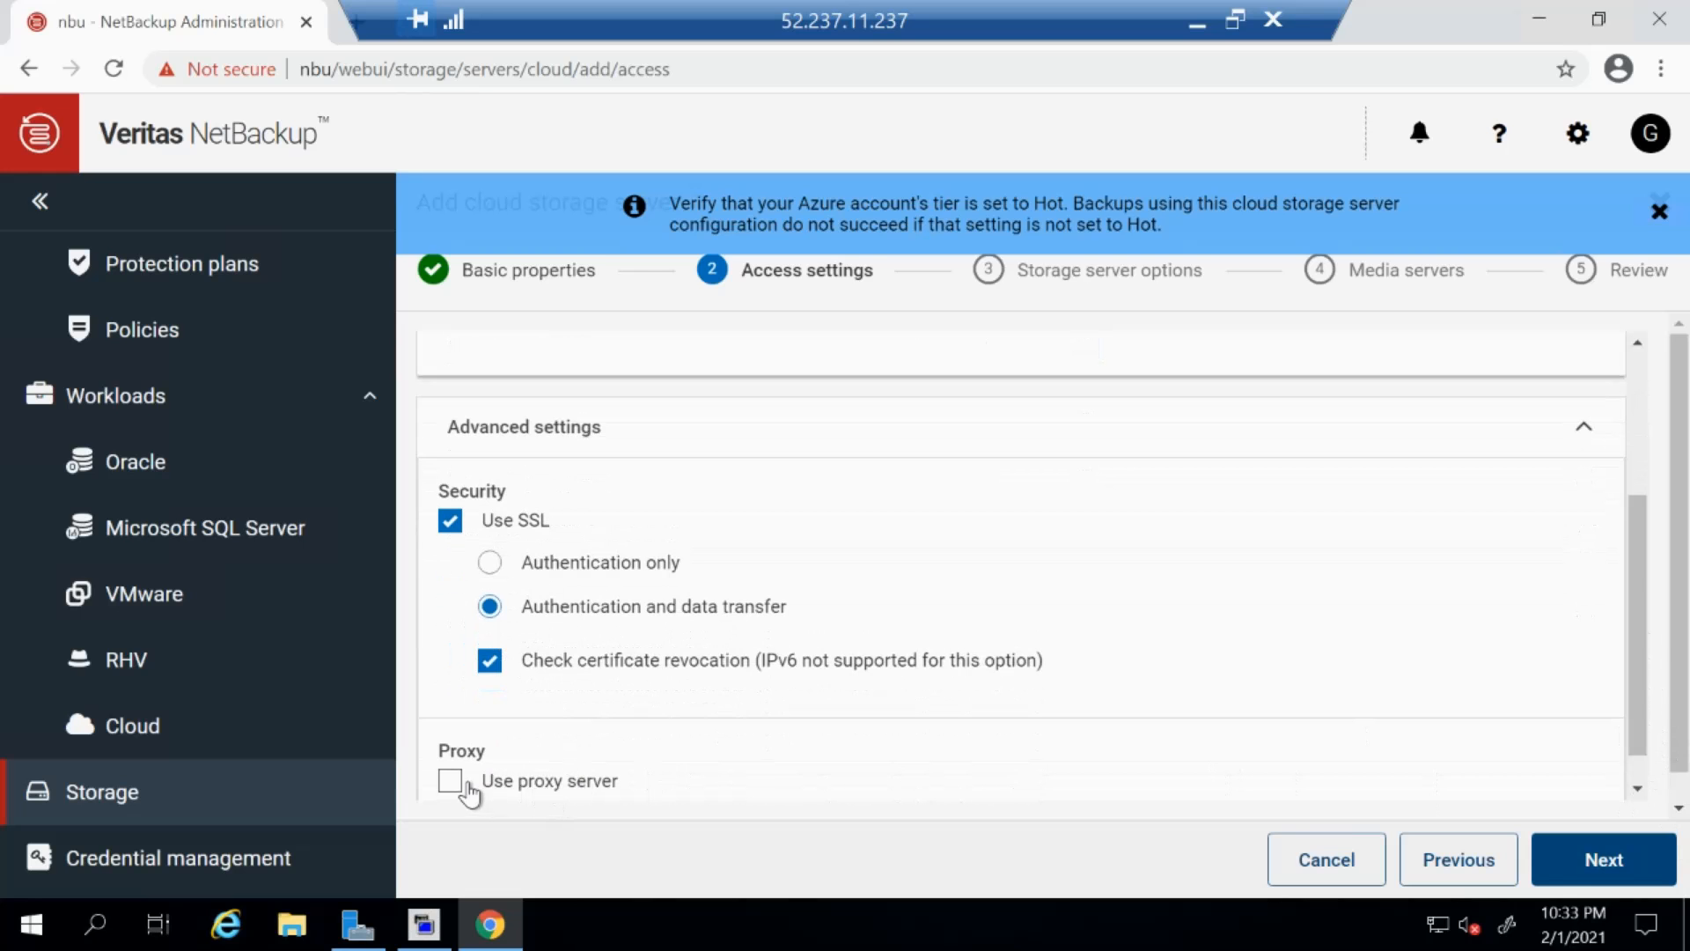
pyautogui.click(1576, 865)
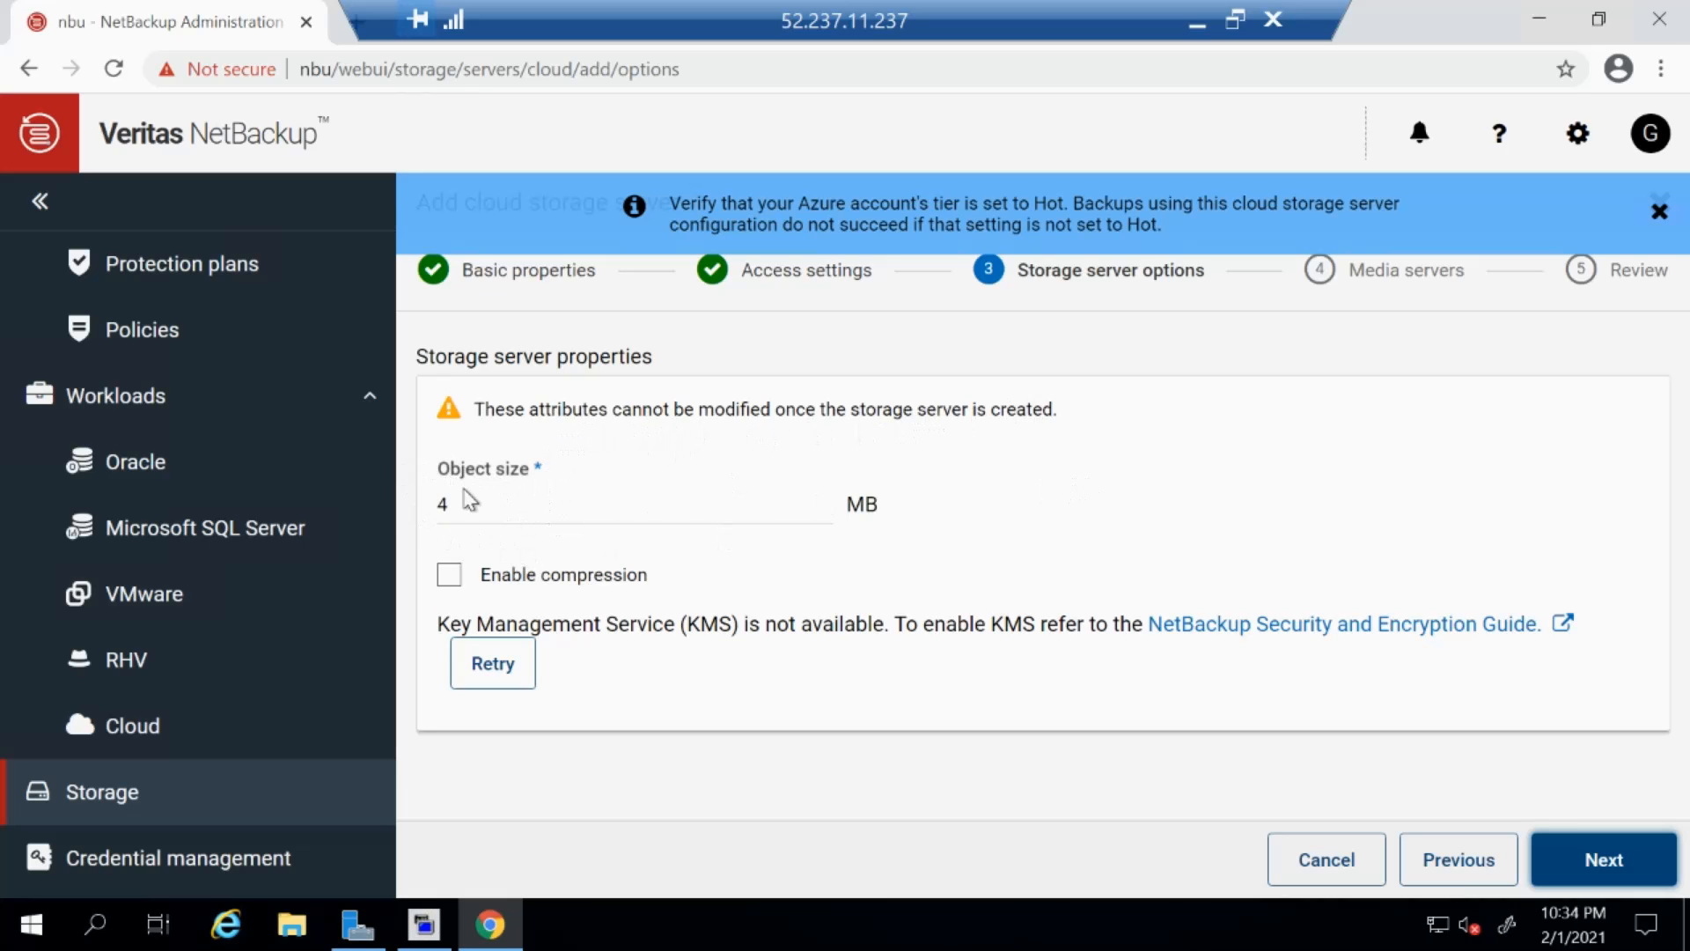
# Enable compression and finish creating the storage server without additional media servers.
pyautogui.click(450, 575)
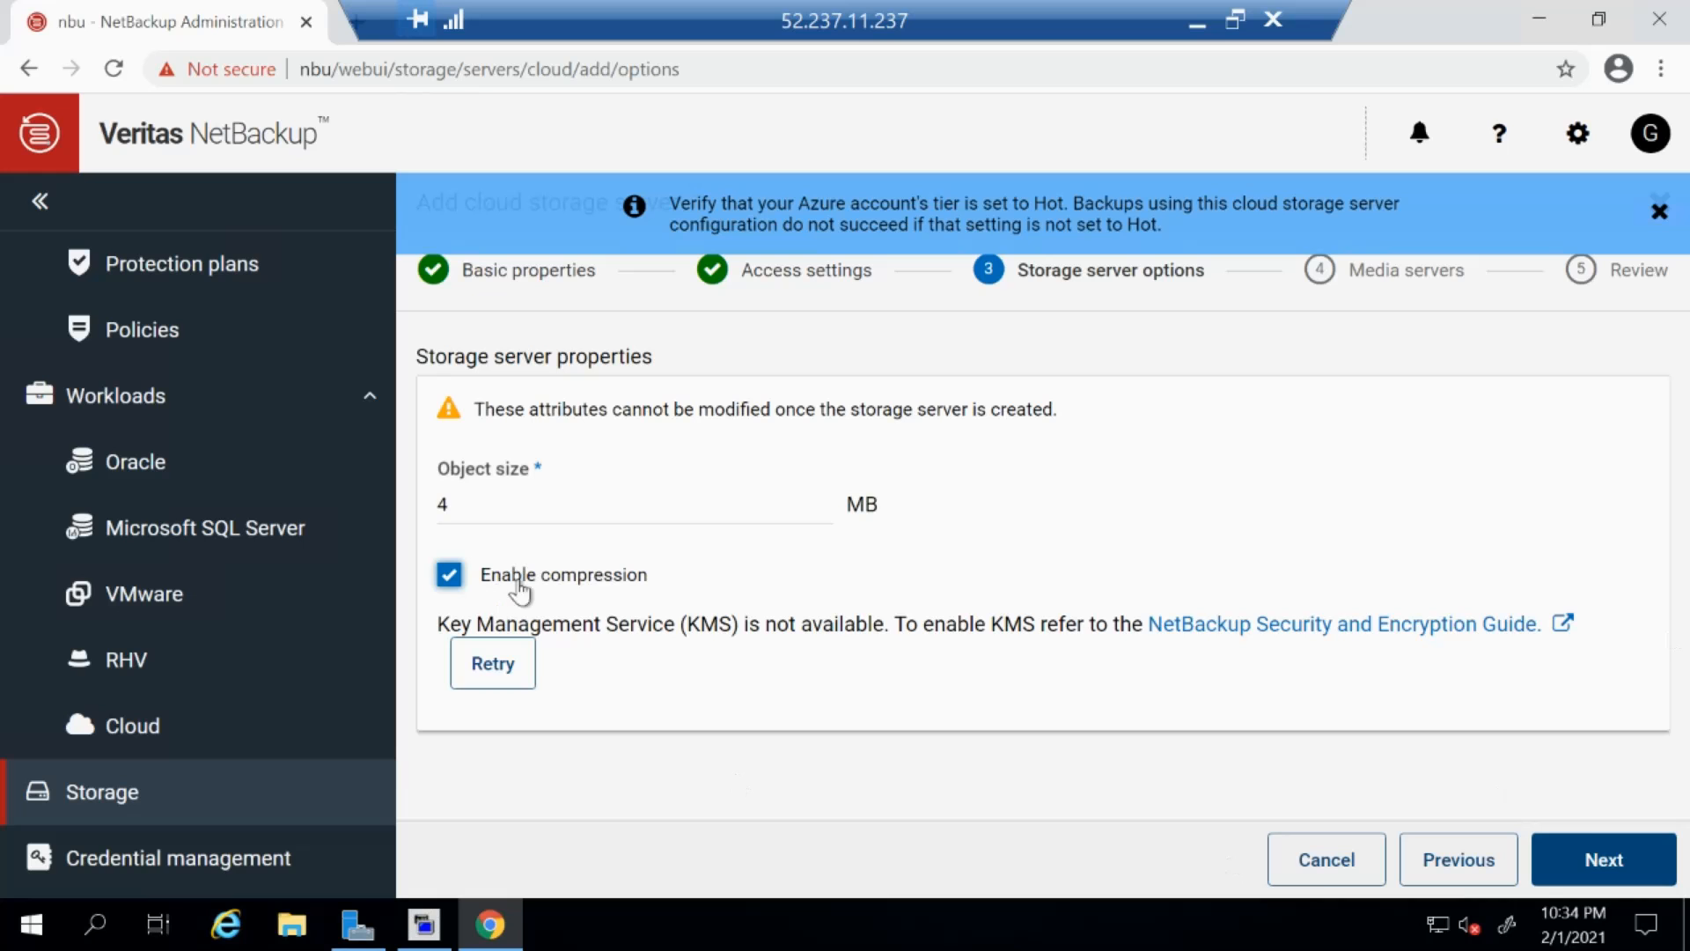
pyautogui.click(1597, 852)
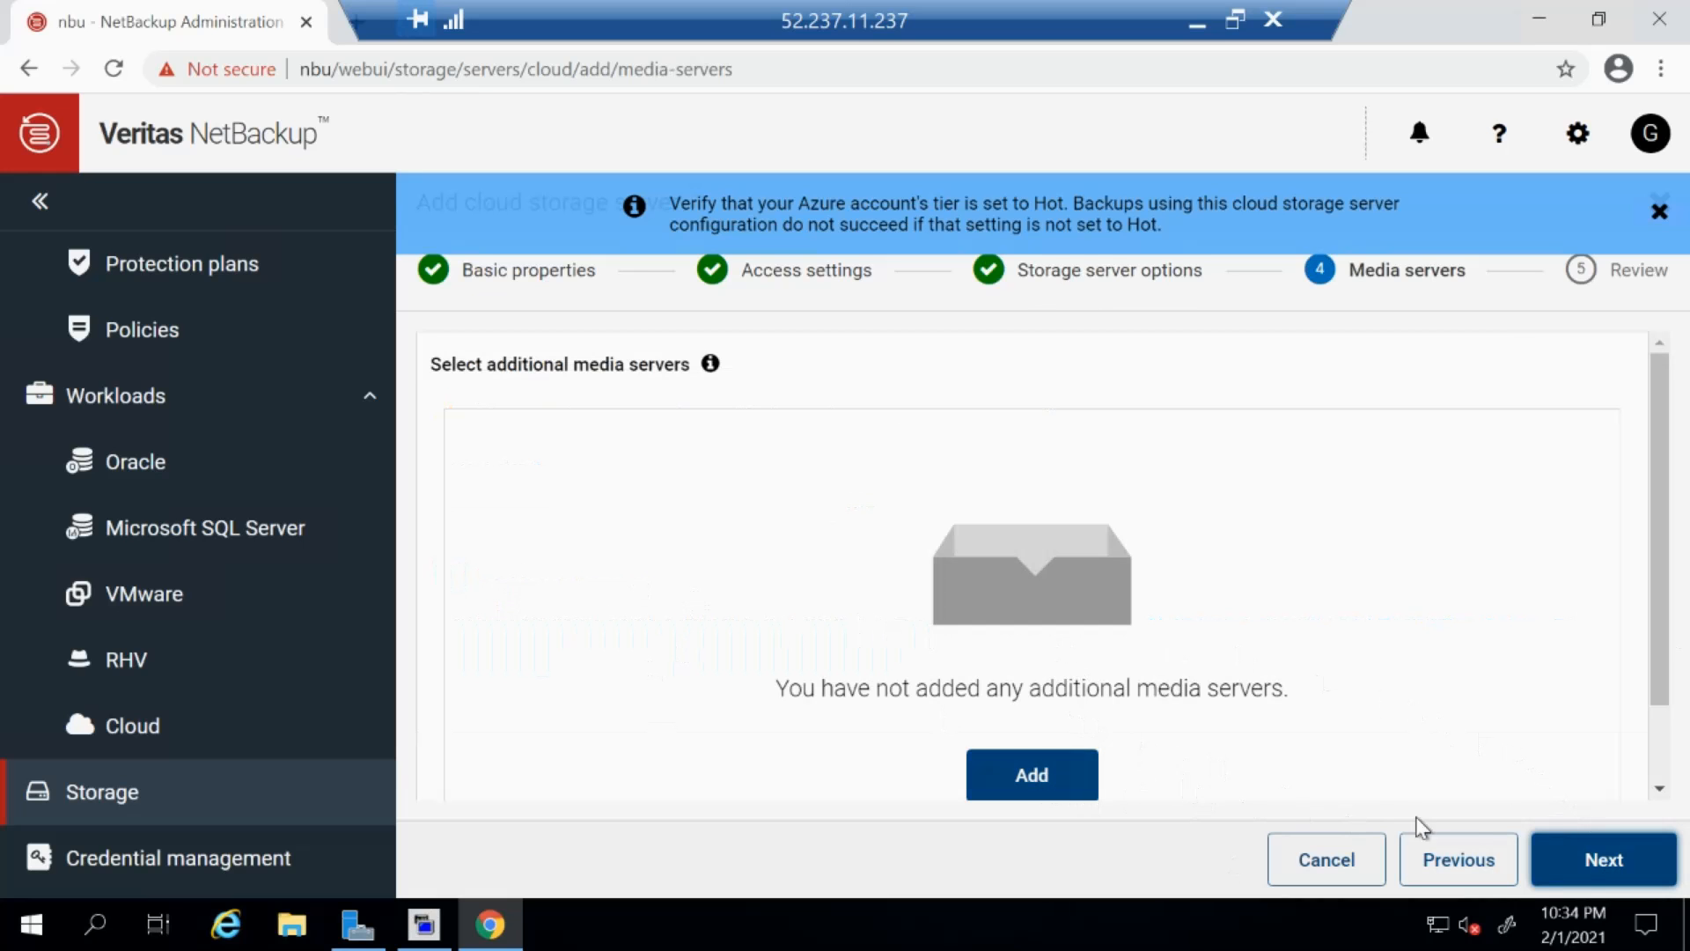
pyautogui.click(1583, 865)
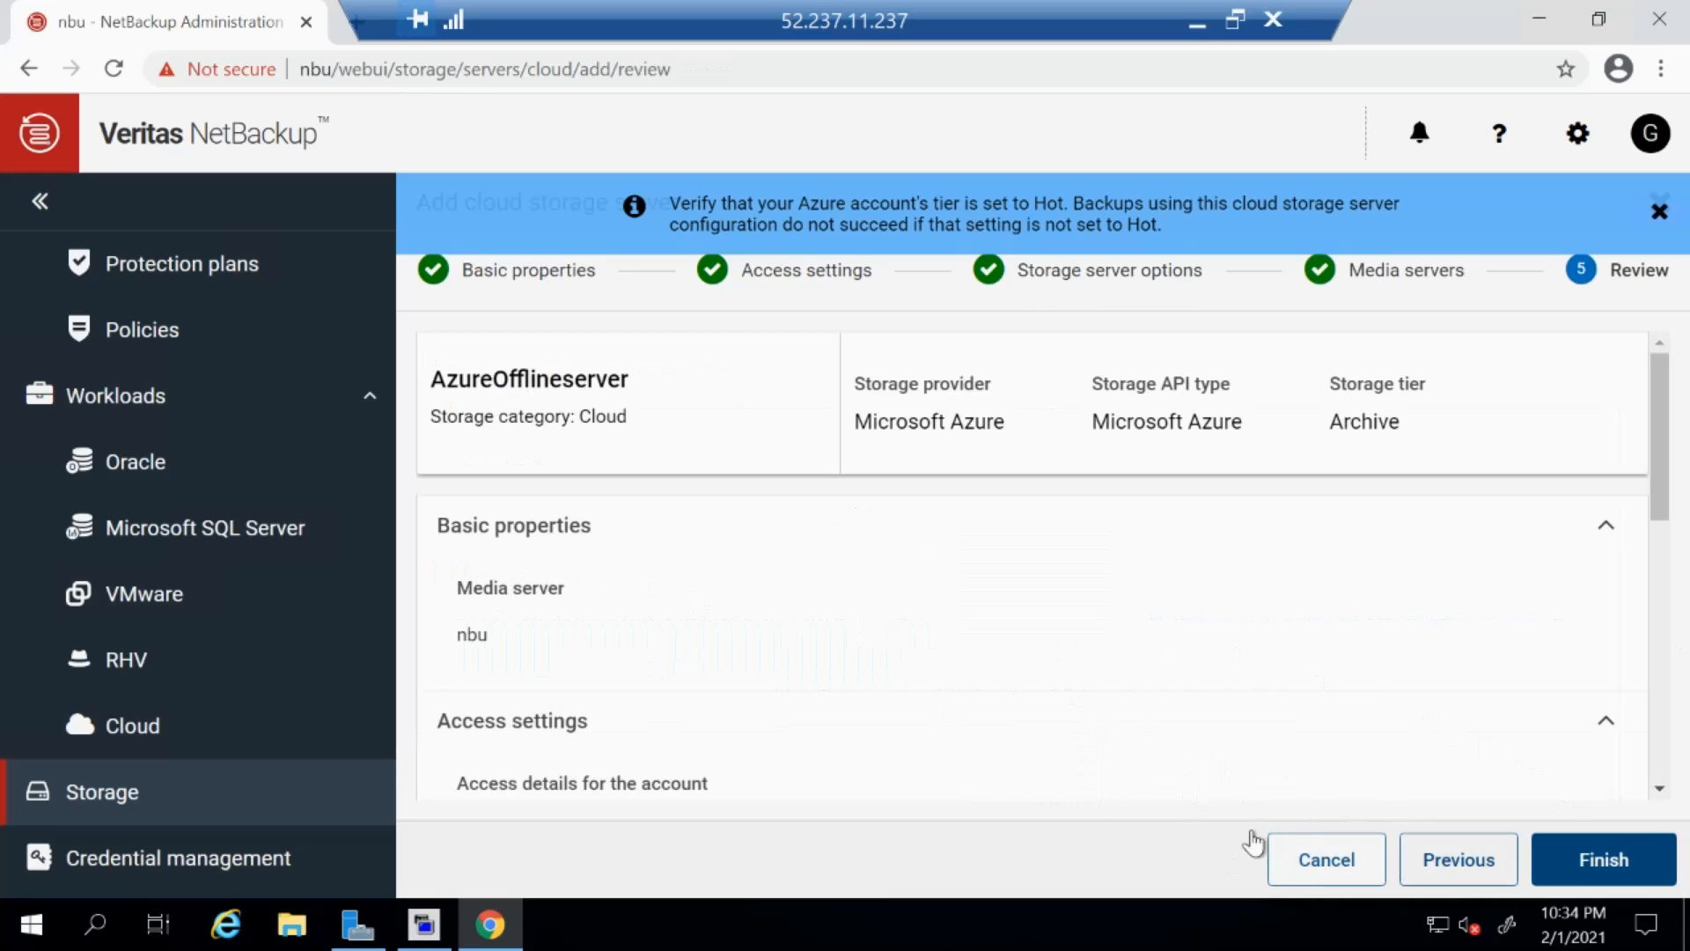
pyautogui.moveTo(1663, 440); pyautogui.dragTo(1686, 695)
pyautogui.click(1603, 860)
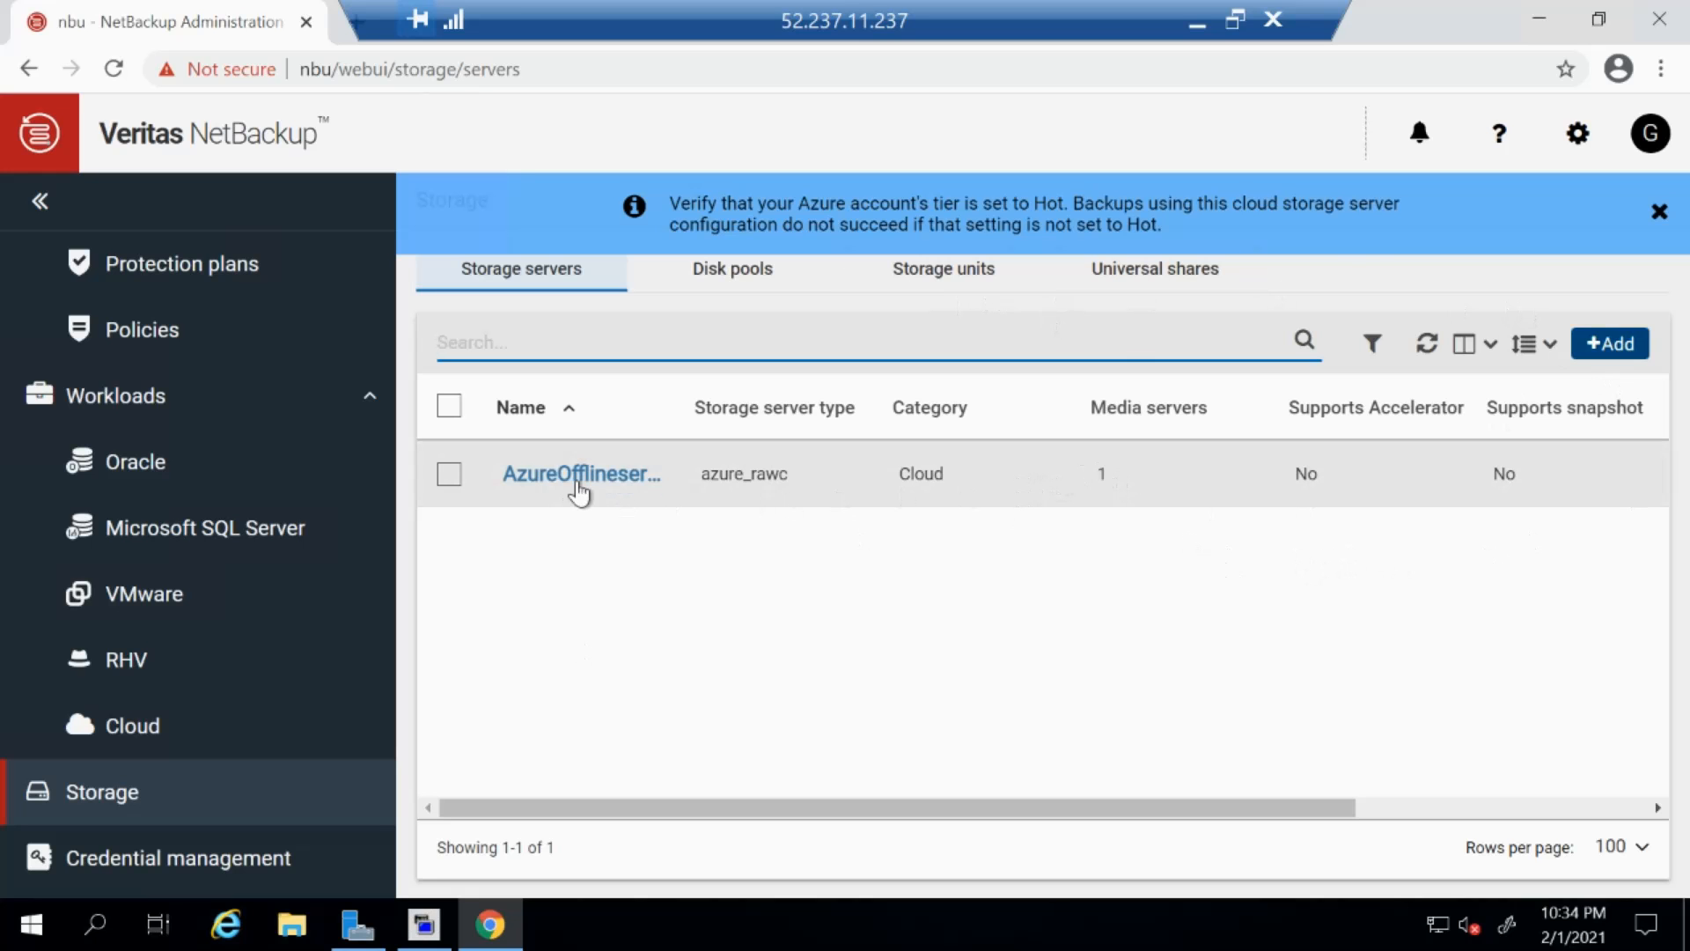
# Open the details of AzureOfflineserver and review its storage tier, basic properties, options and media servers.
pyautogui.click(576, 480)
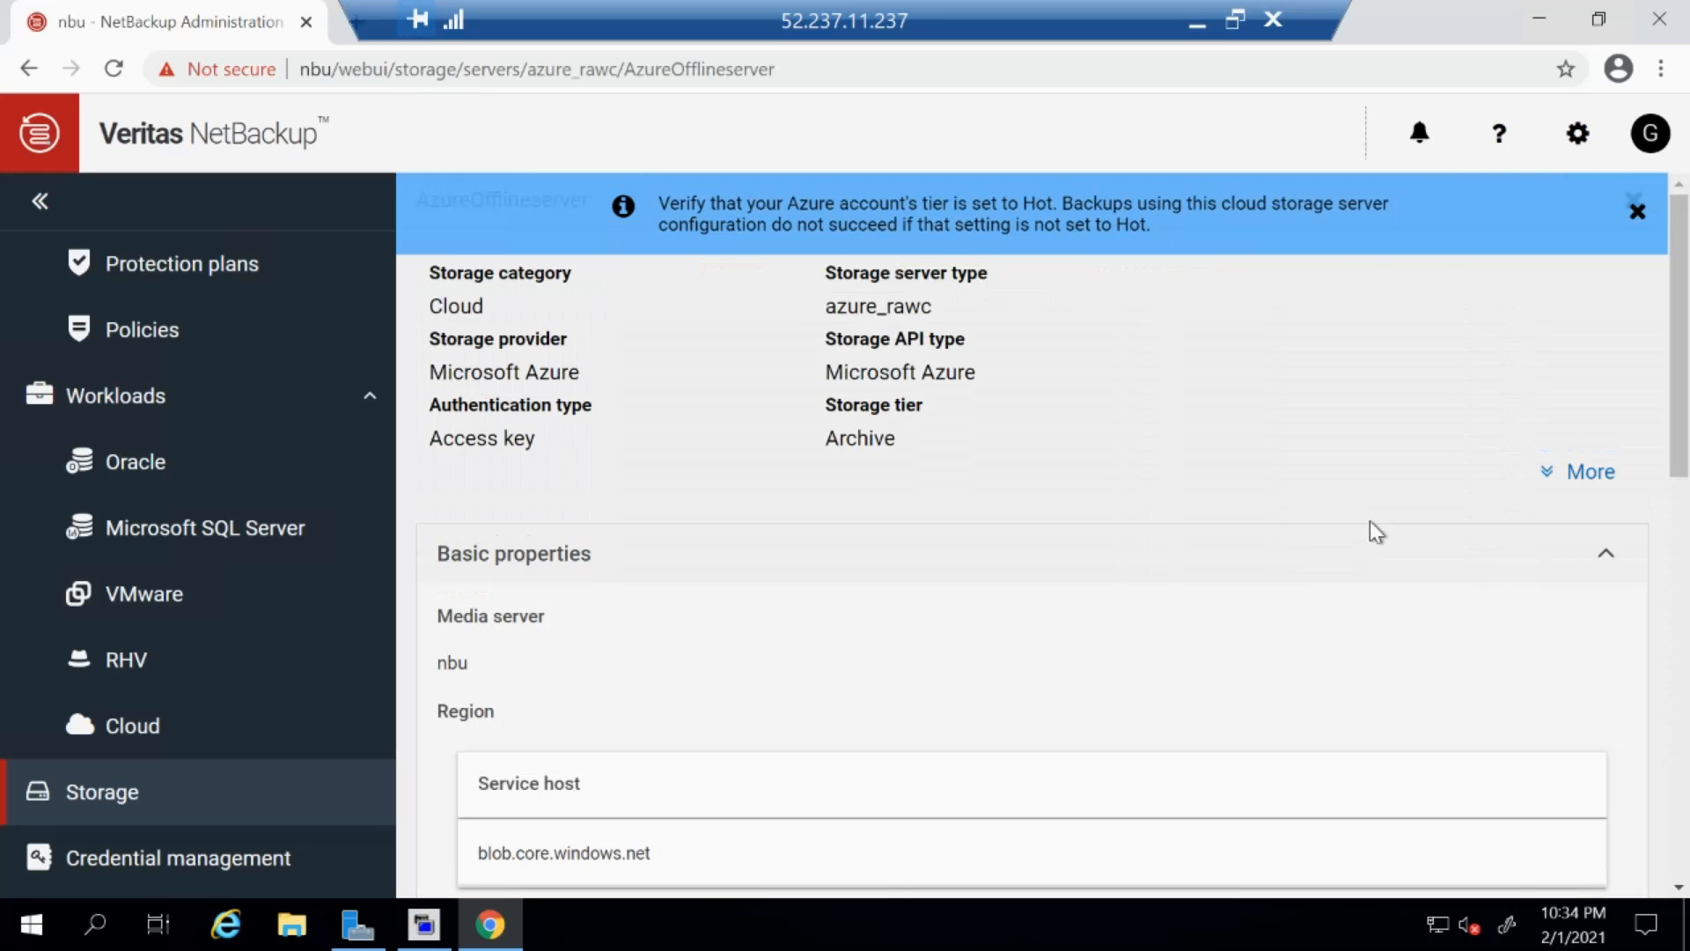
pyautogui.scroll(-10, 1091, 532)
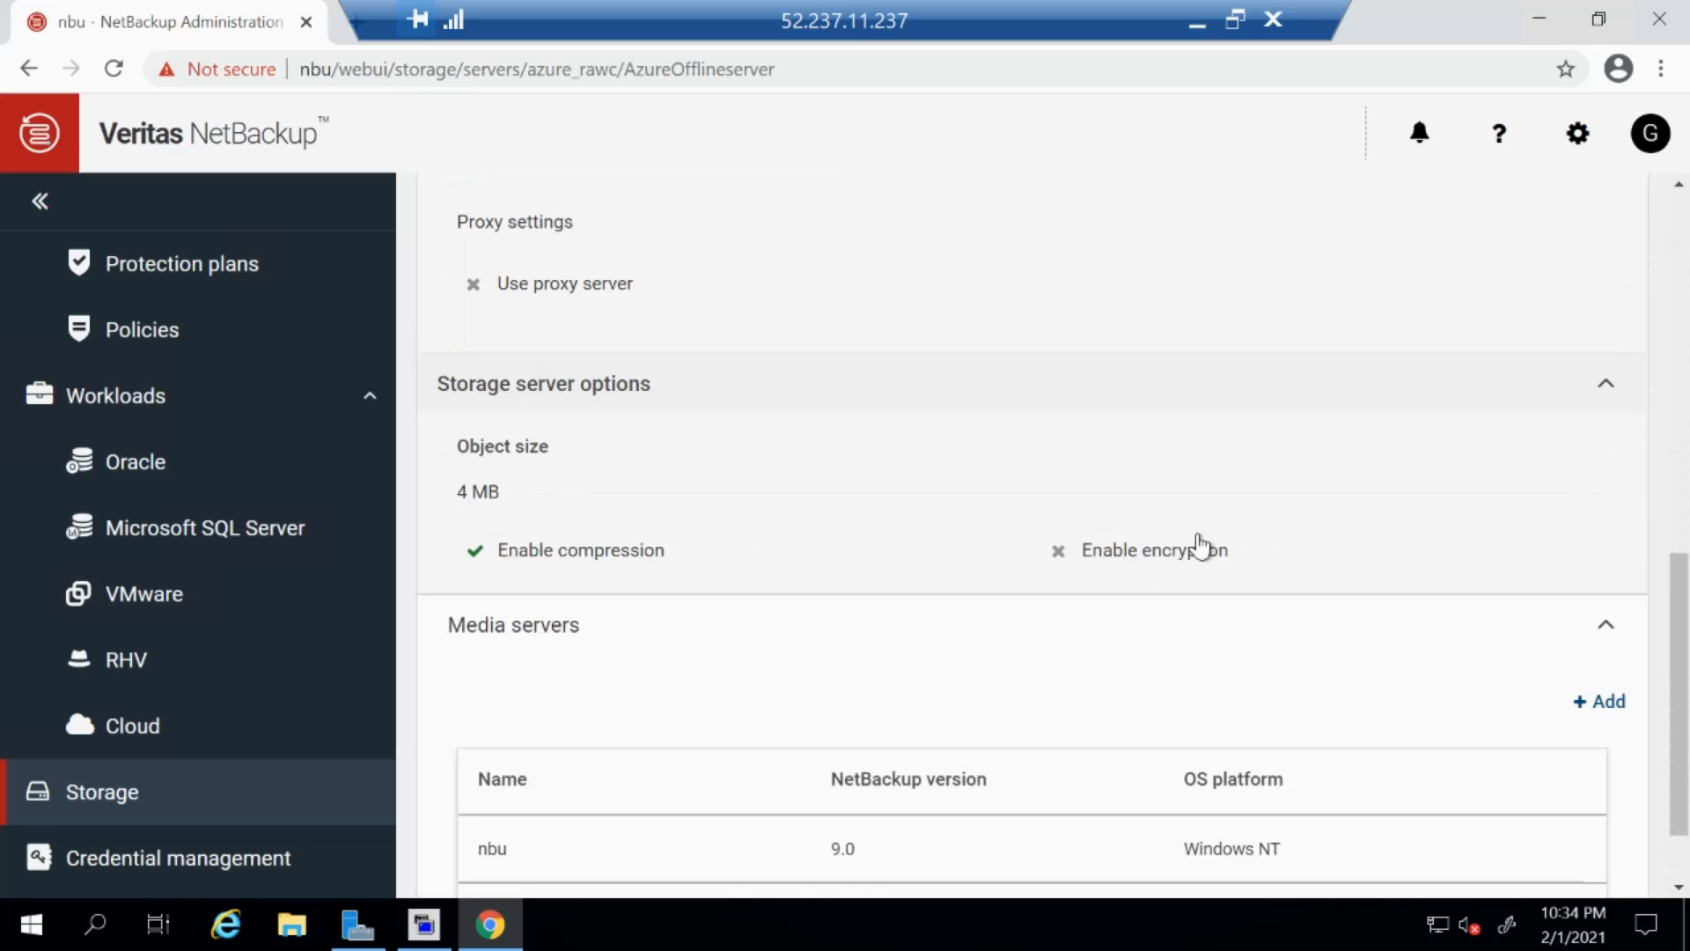
pyautogui.scroll(-1, 1201, 546)
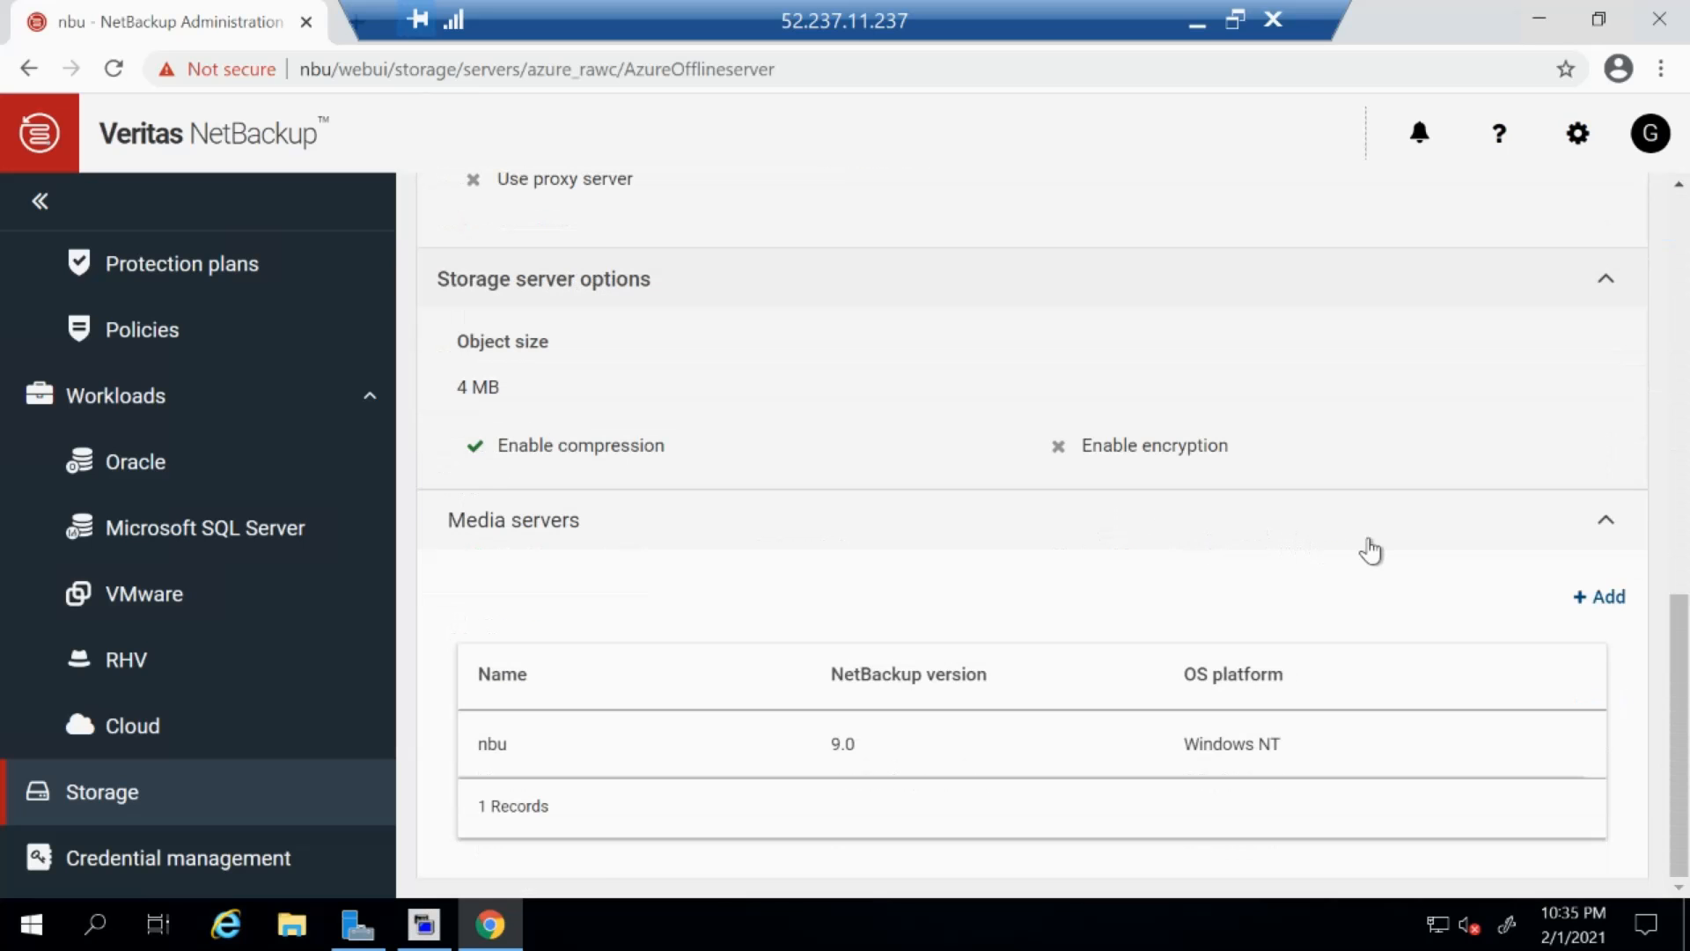
pyautogui.scroll(10, 1371, 550)
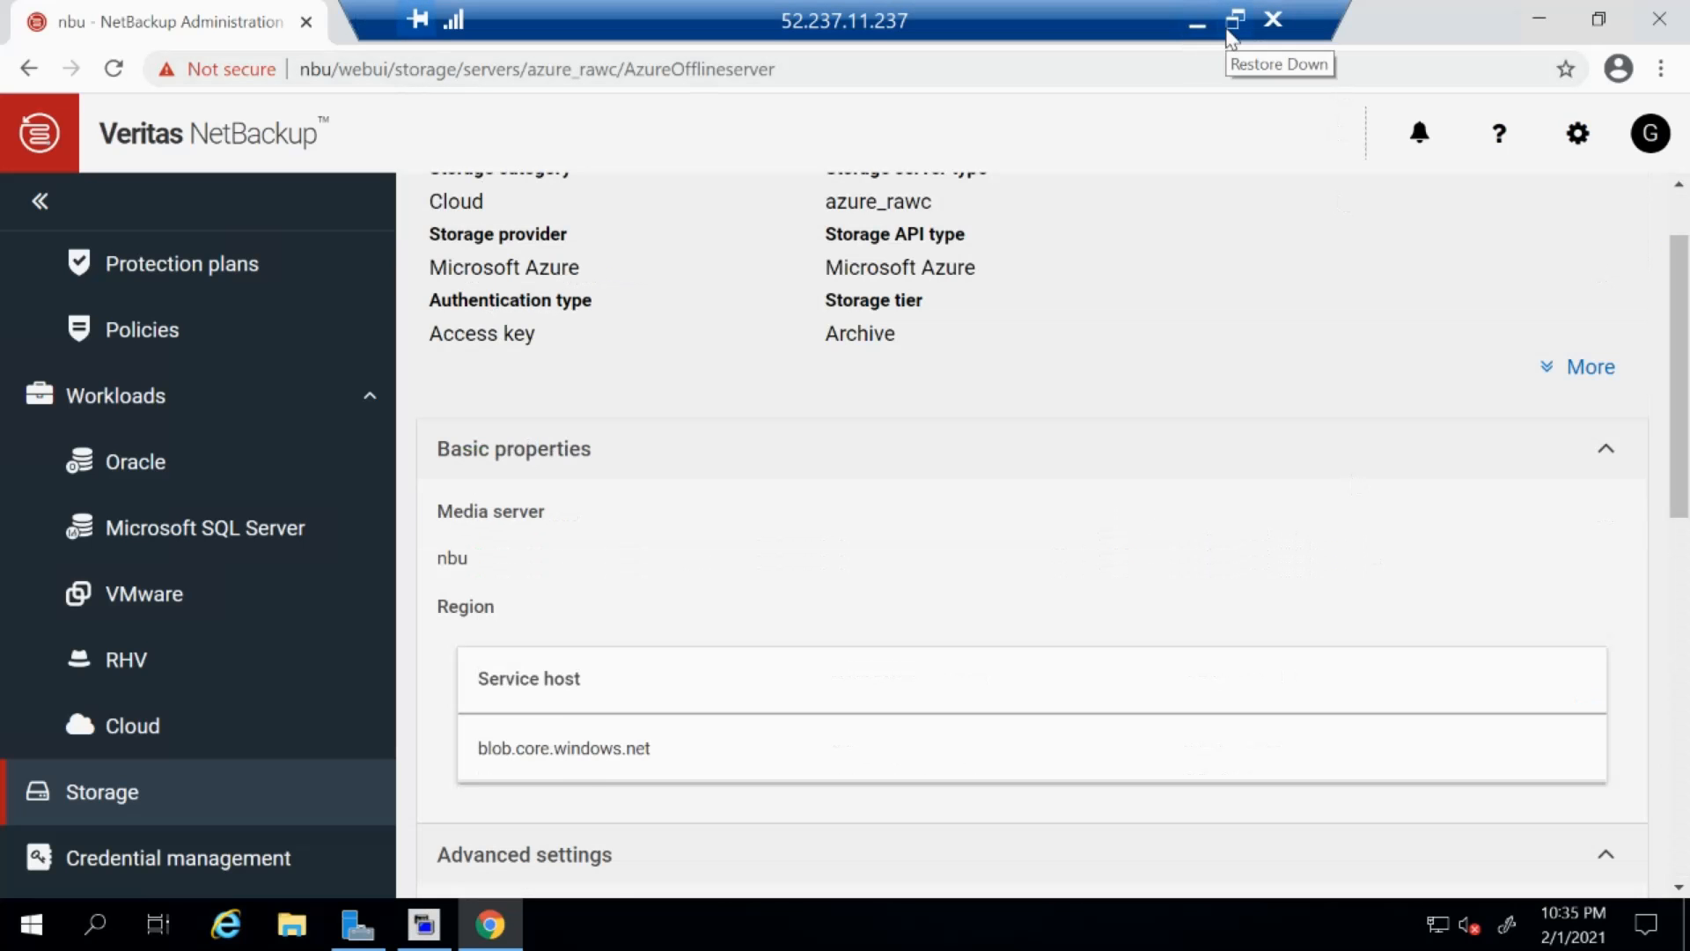
pyautogui.click(1236, 20)
pyautogui.moveTo(680, 924)
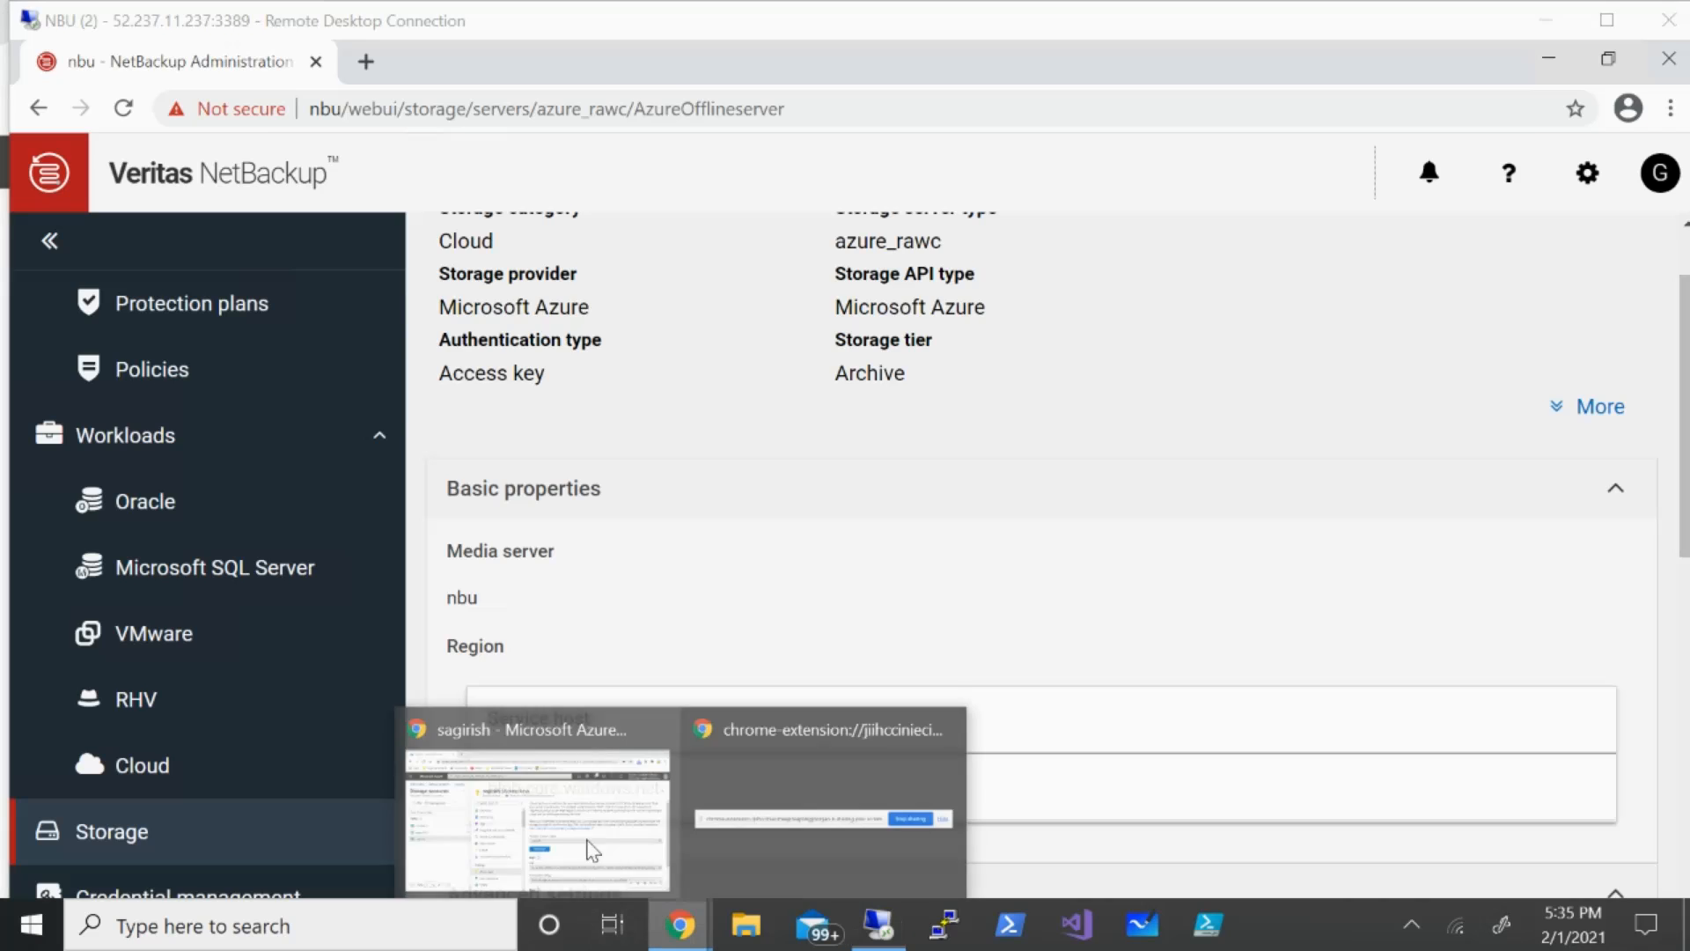
pyautogui.click(573, 820)
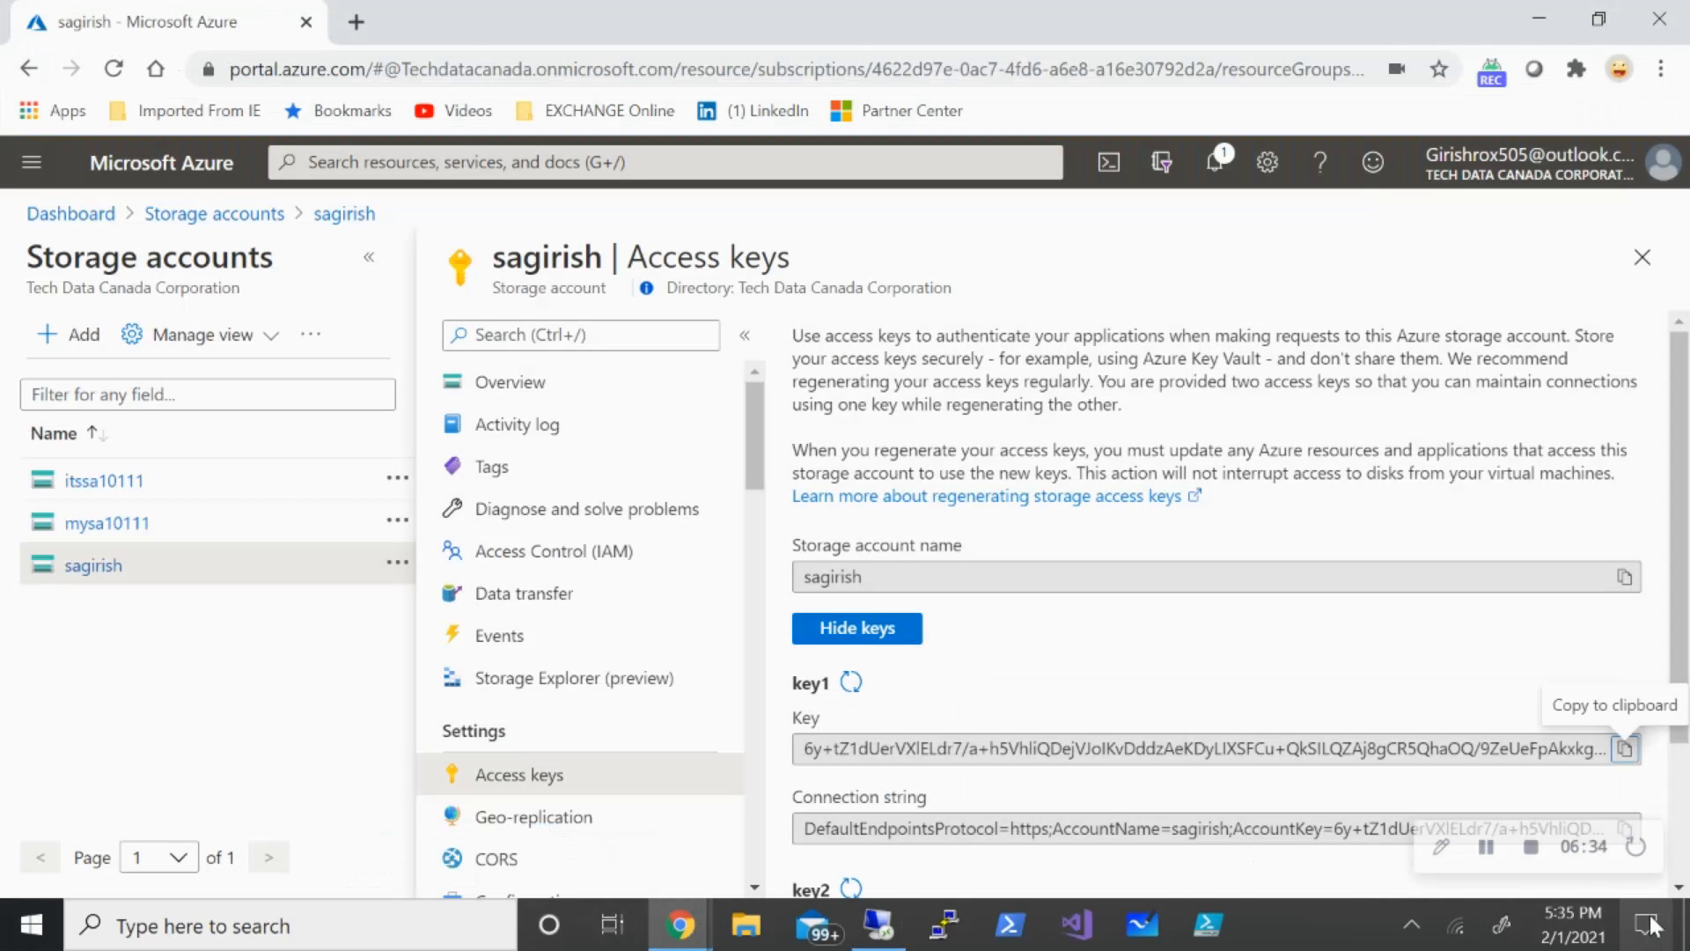
pyautogui.click(1487, 849)
pyautogui.click(873, 938)
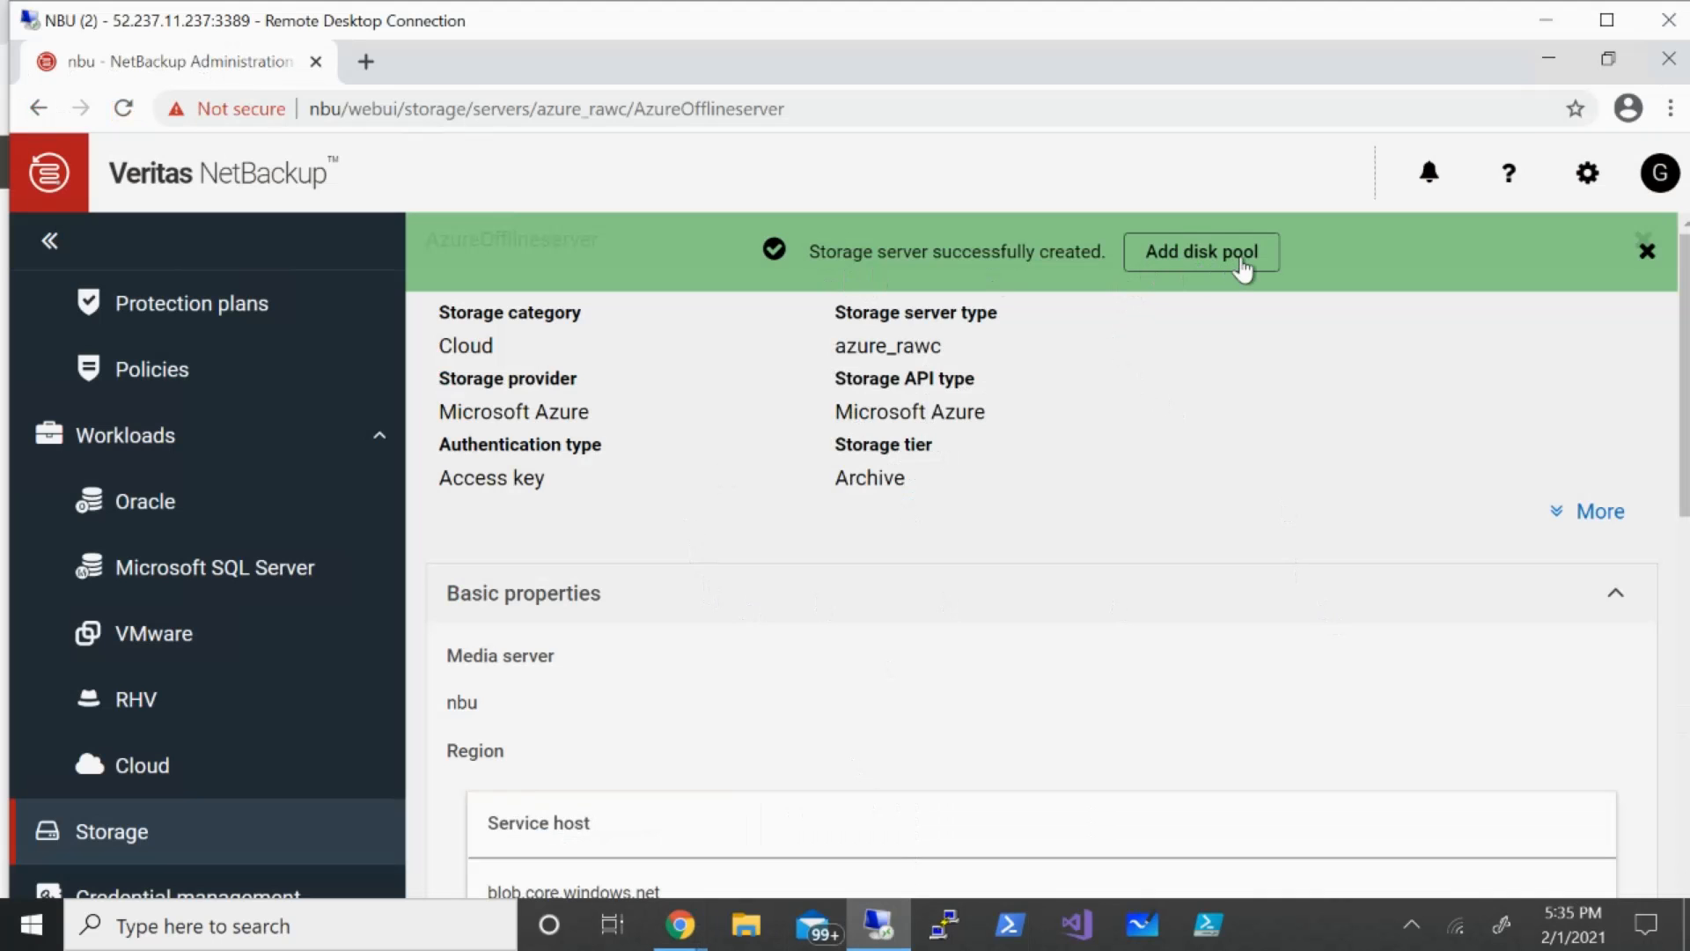
# Start adding a disk pool for AzureOfflineserver, naming it Diskpool1 with the description "cloud storage".
pyautogui.click(1244, 264)
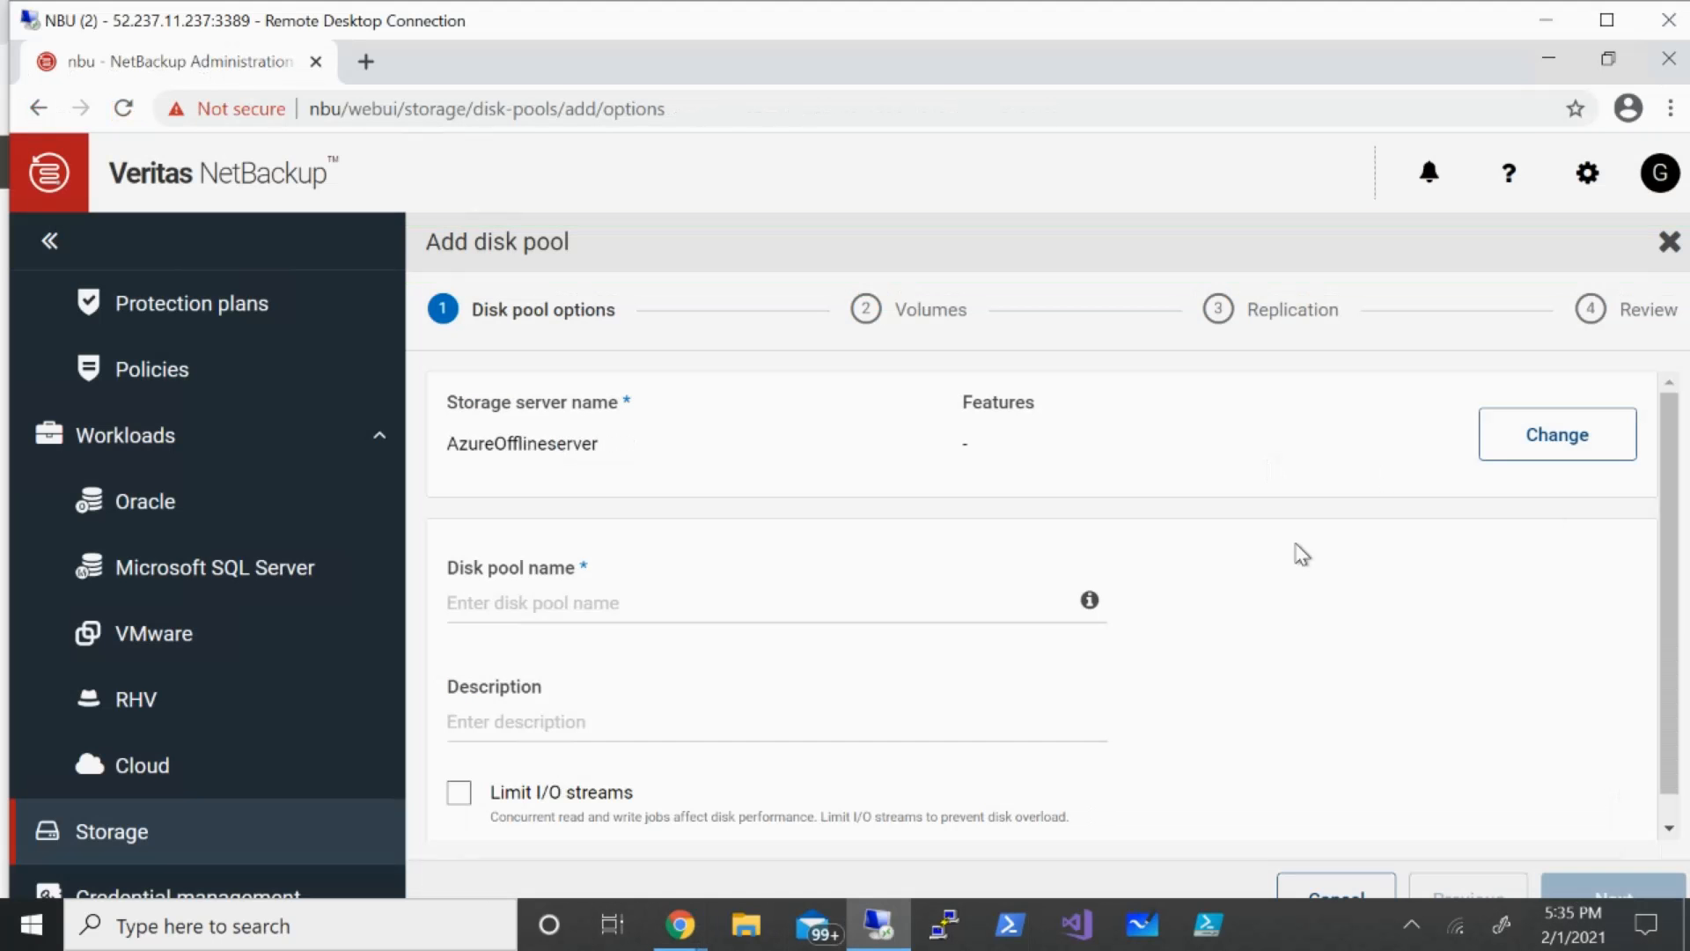
pyautogui.click(585, 592)
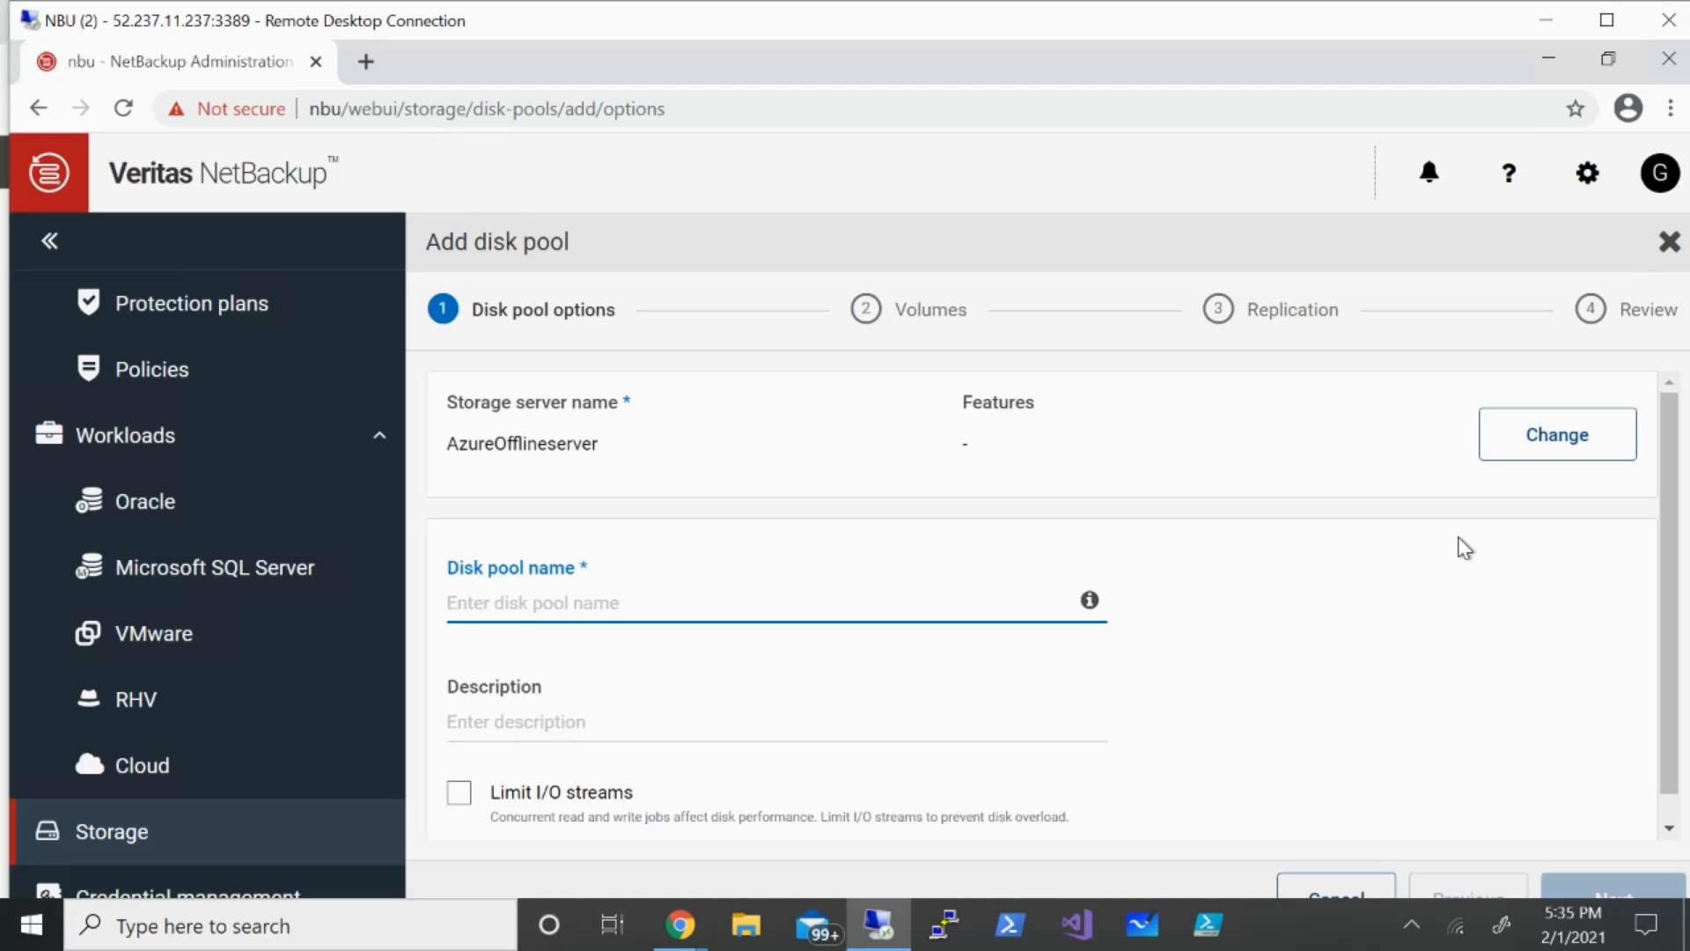
pyautogui.write('Diskpool1')
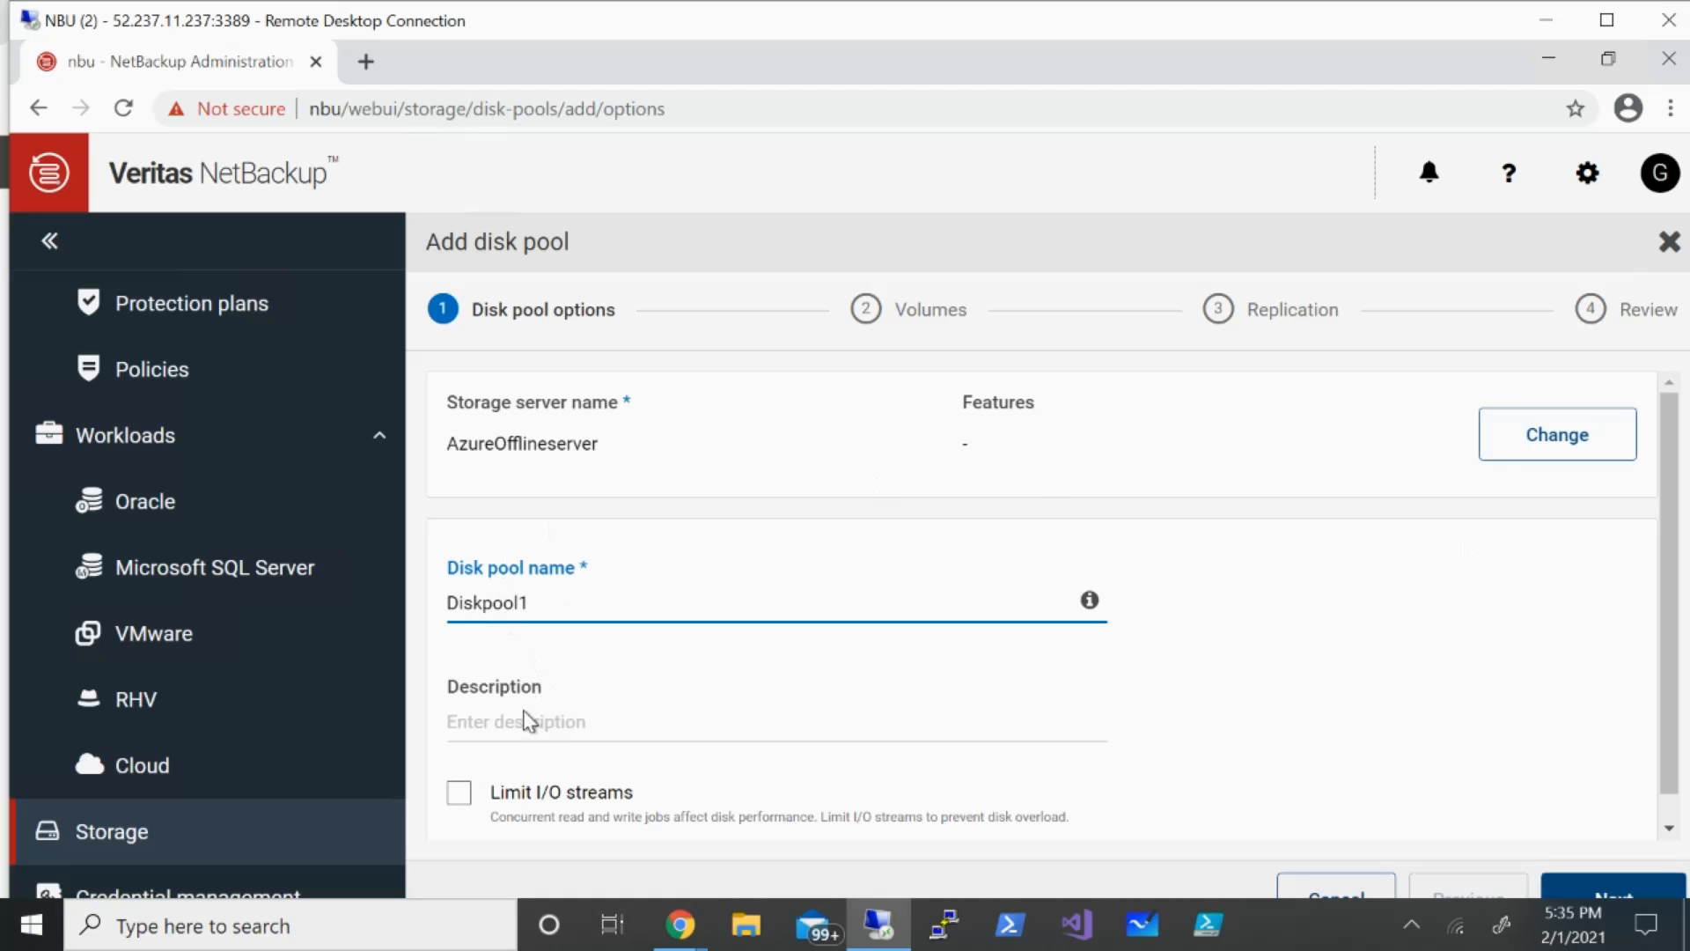
pyautogui.click(526, 720)
pyautogui.write('cloud storage')
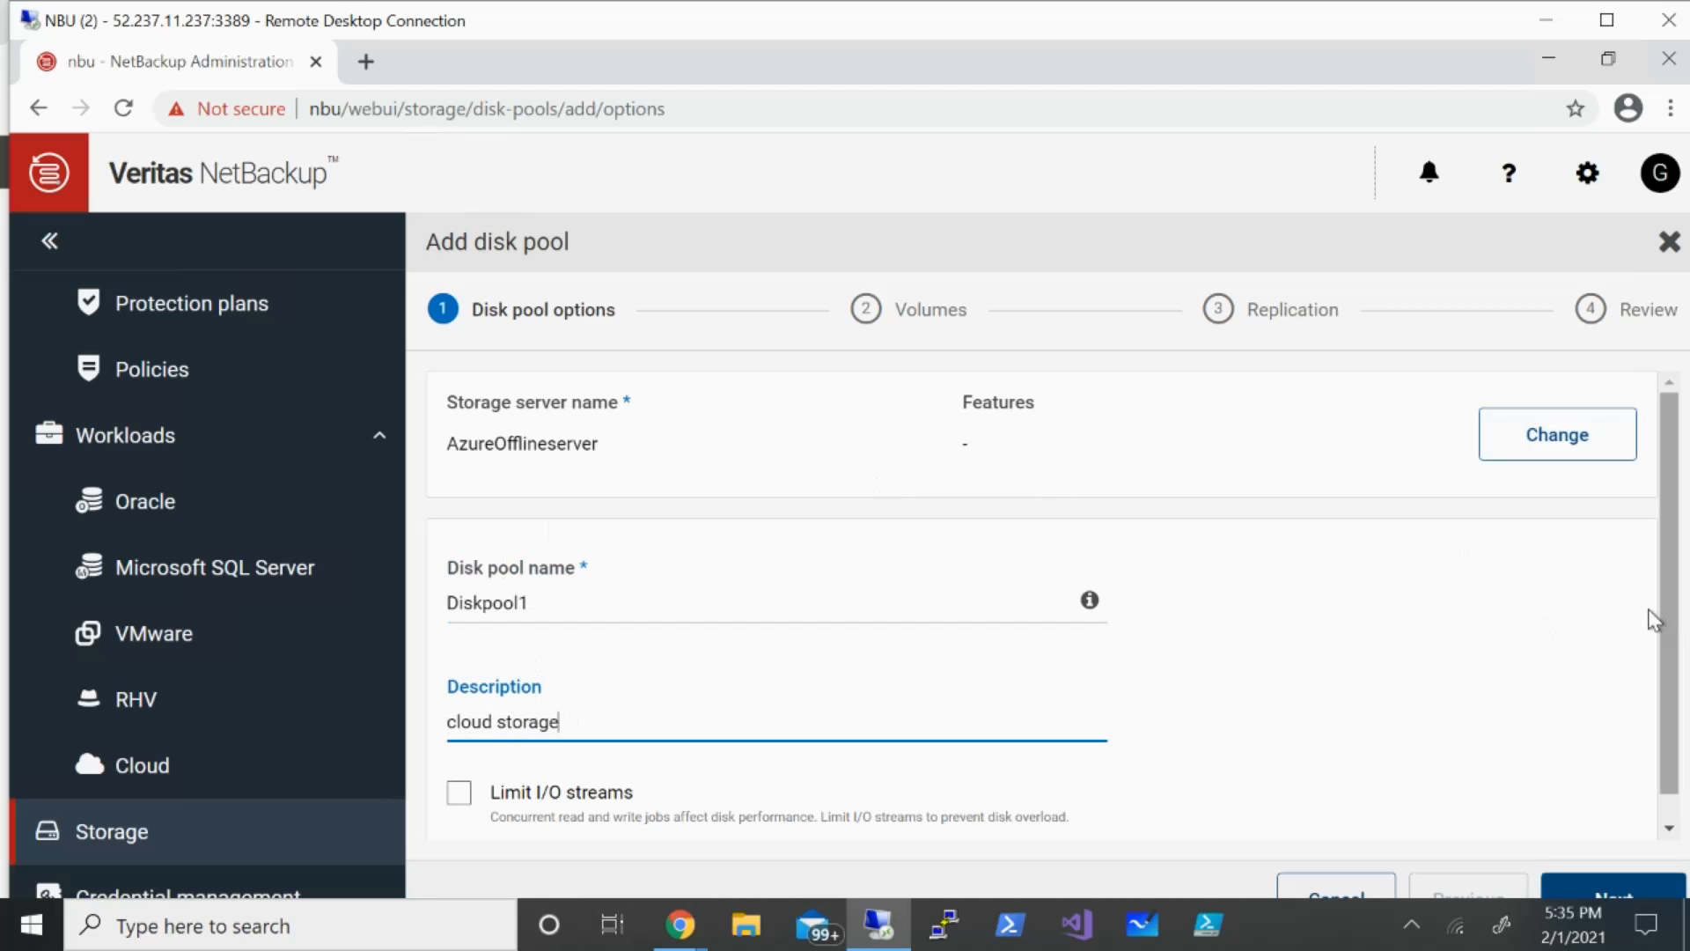
pyautogui.scroll(-1, 1409, 599)
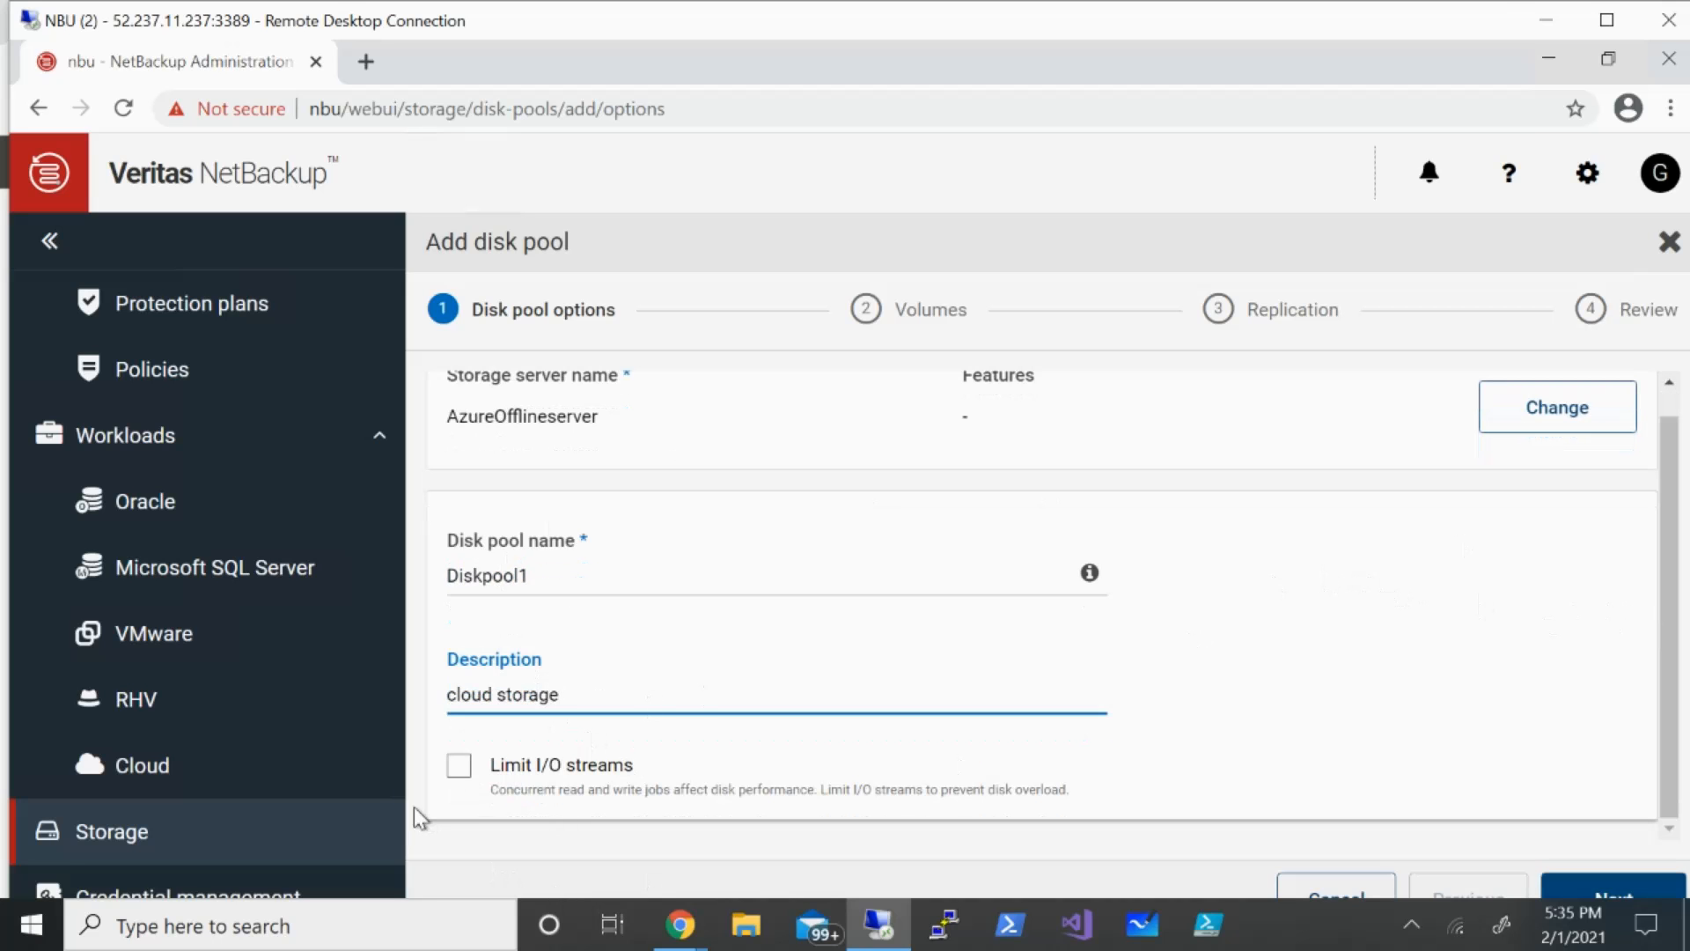
# Leave I/O streams unlimited, continue to the disk pool's volumes and select the c111 volume.
pyautogui.click(1610, 62)
pyautogui.click(1606, 20)
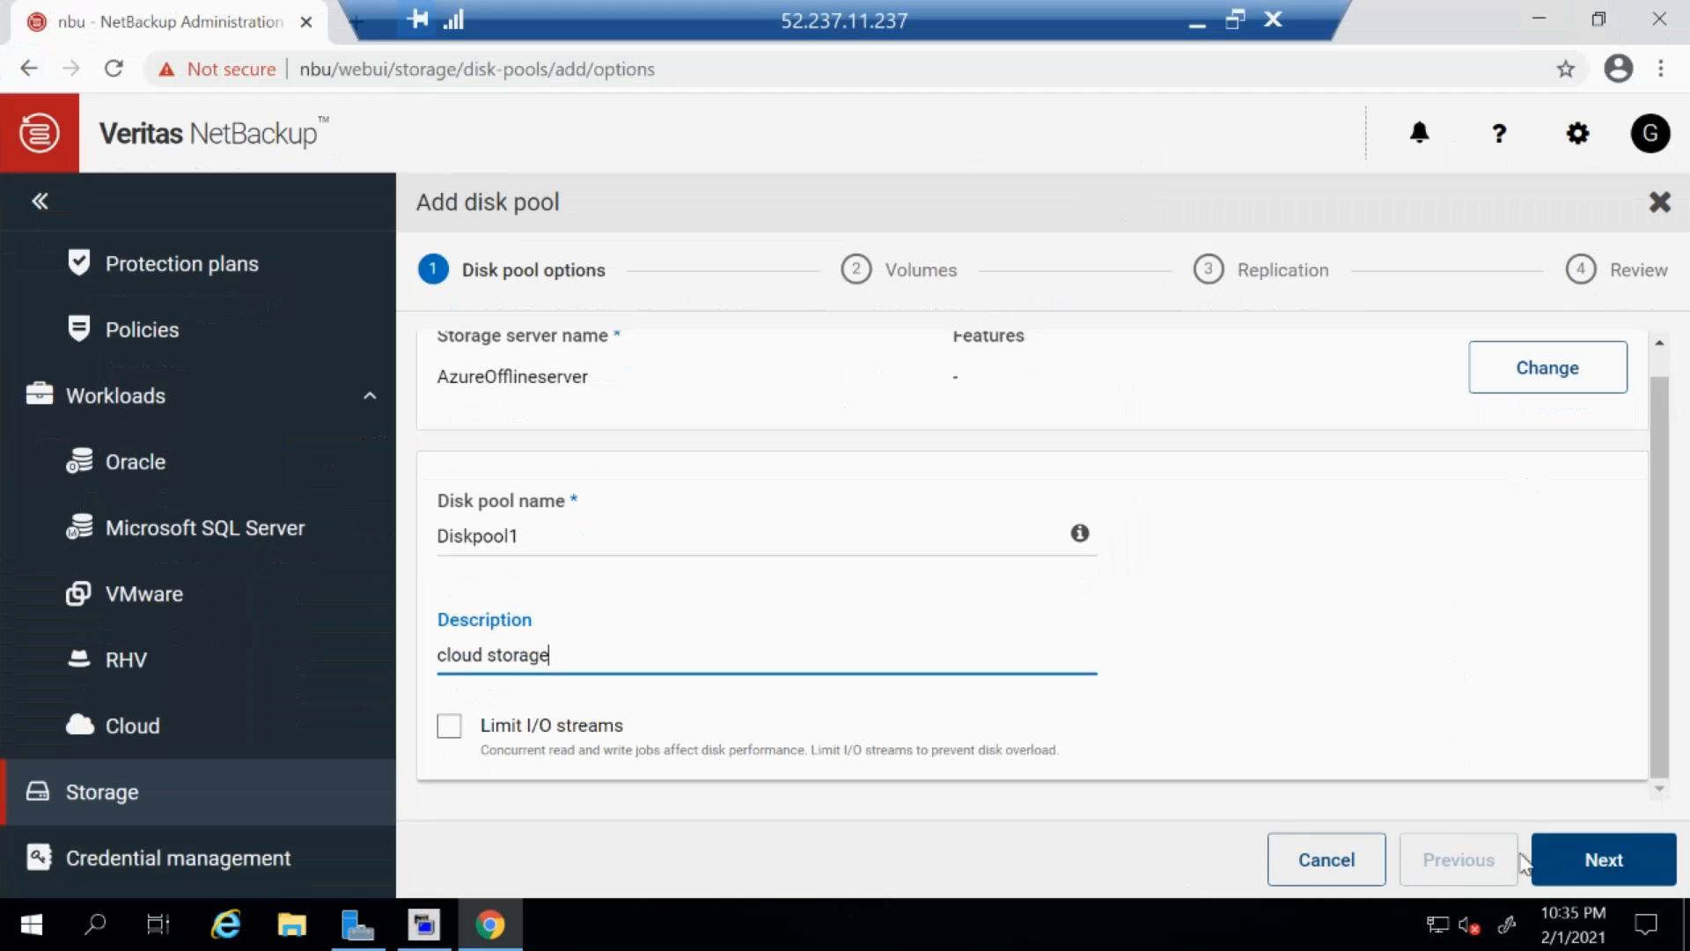
pyautogui.click(1596, 862)
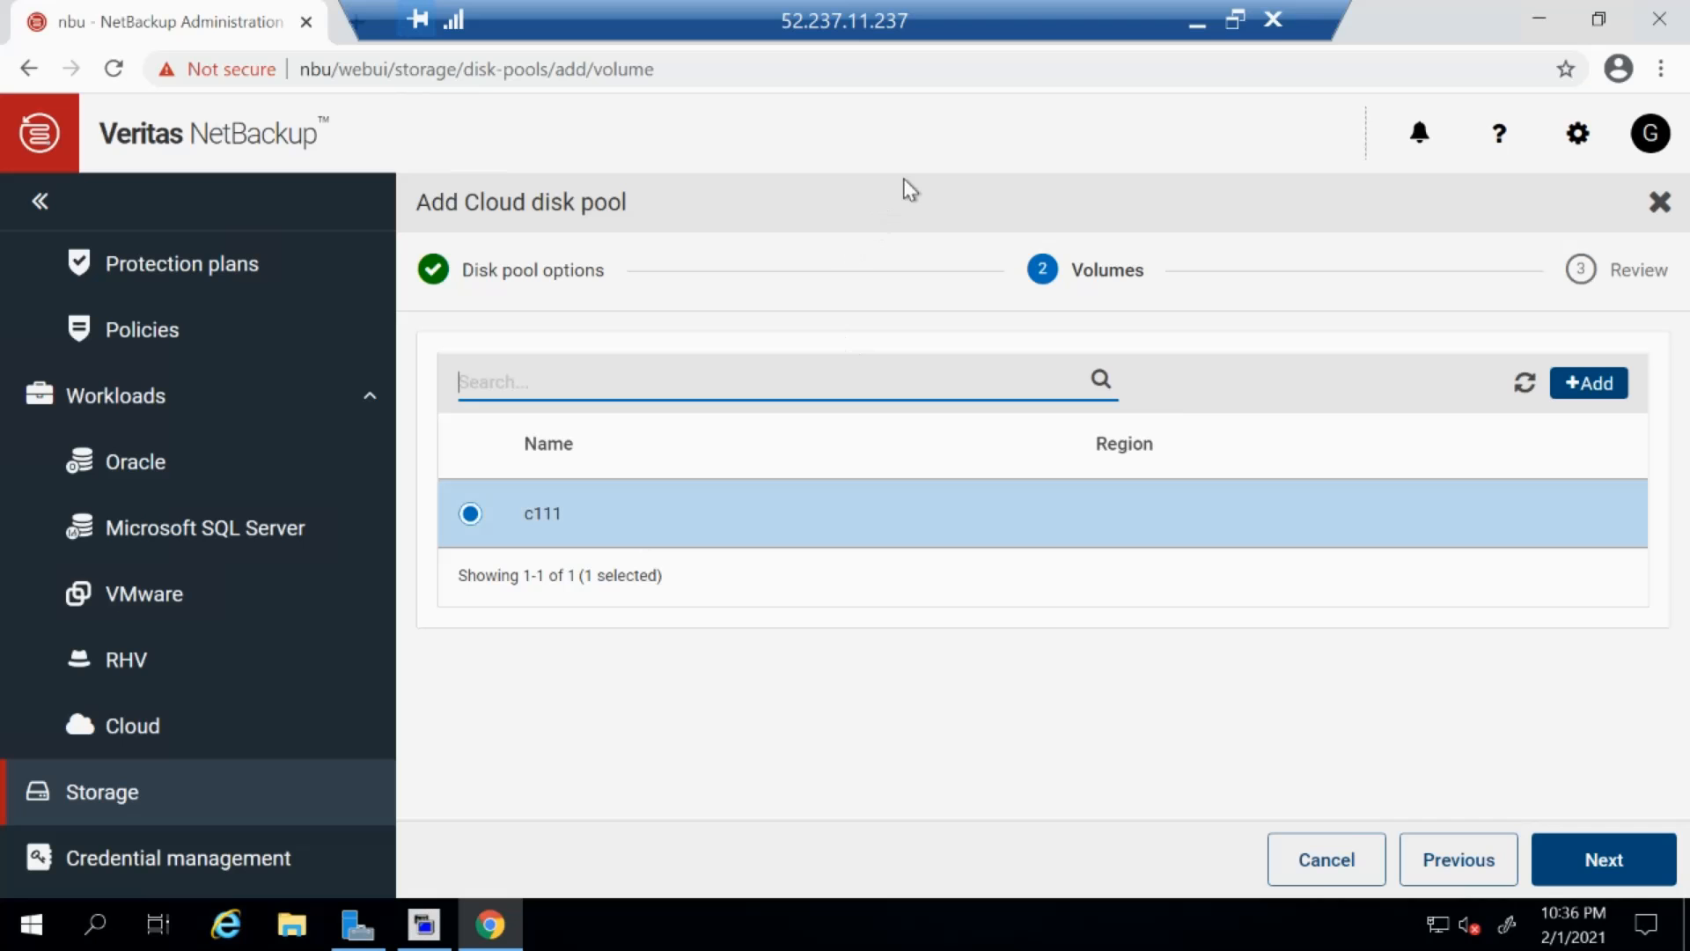
# Switch to the Azure portal and view the storage account's blob containers to check for c111.
pyautogui.click(1237, 20)
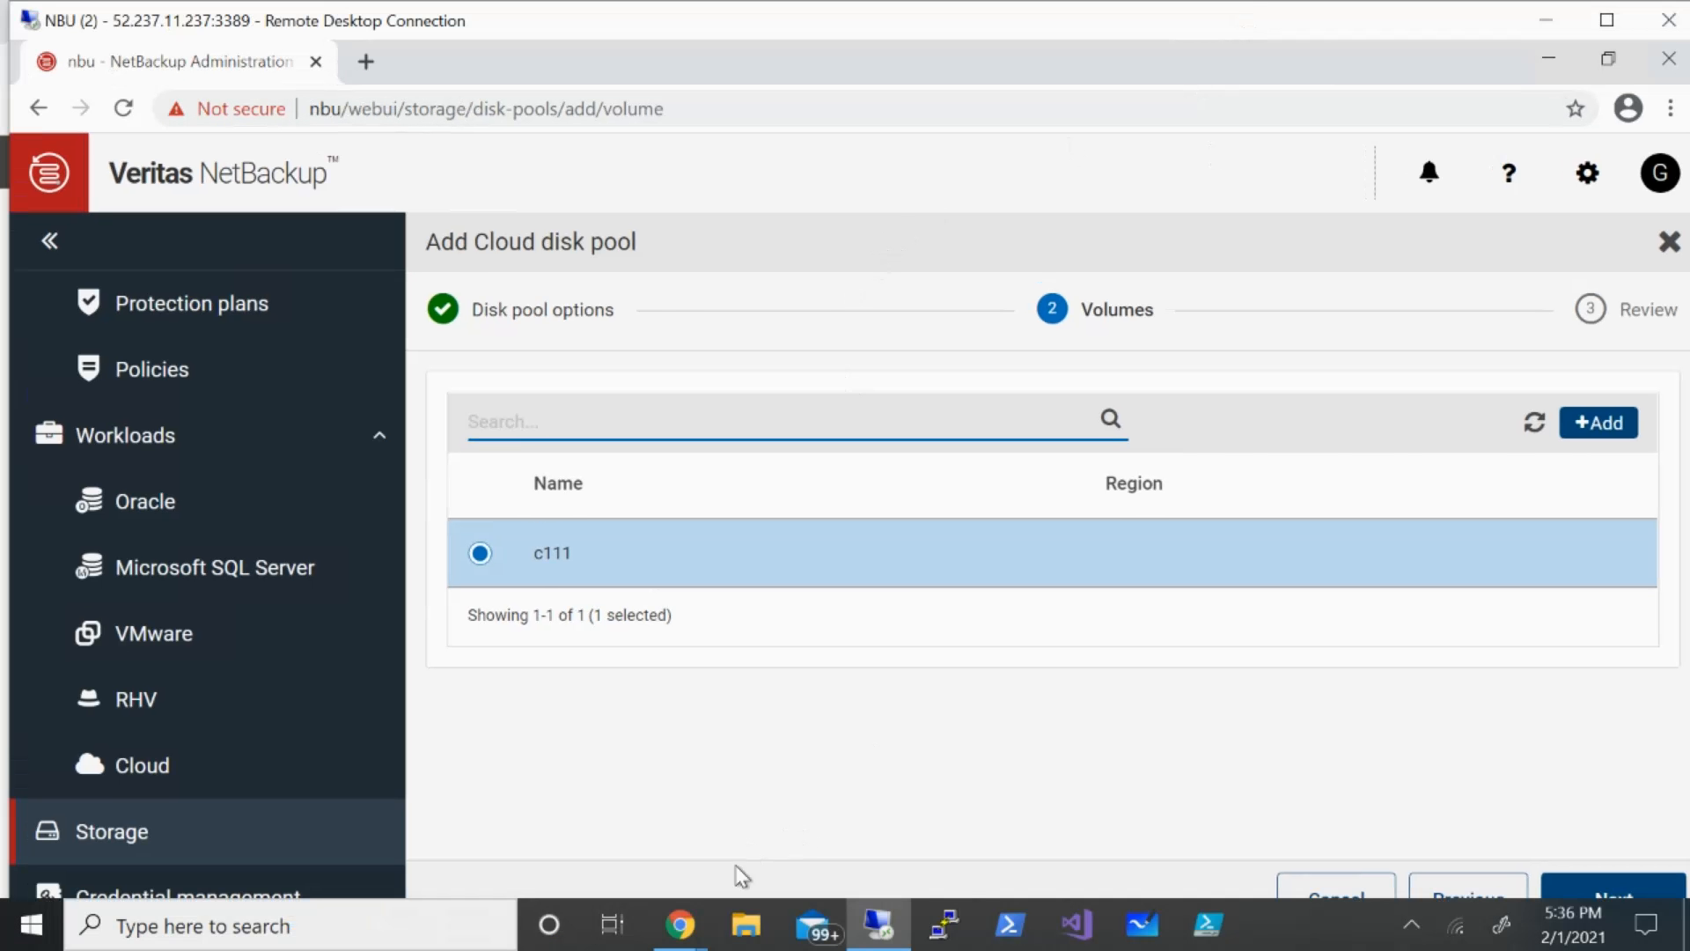
pyautogui.moveTo(687, 926)
pyautogui.click(543, 792)
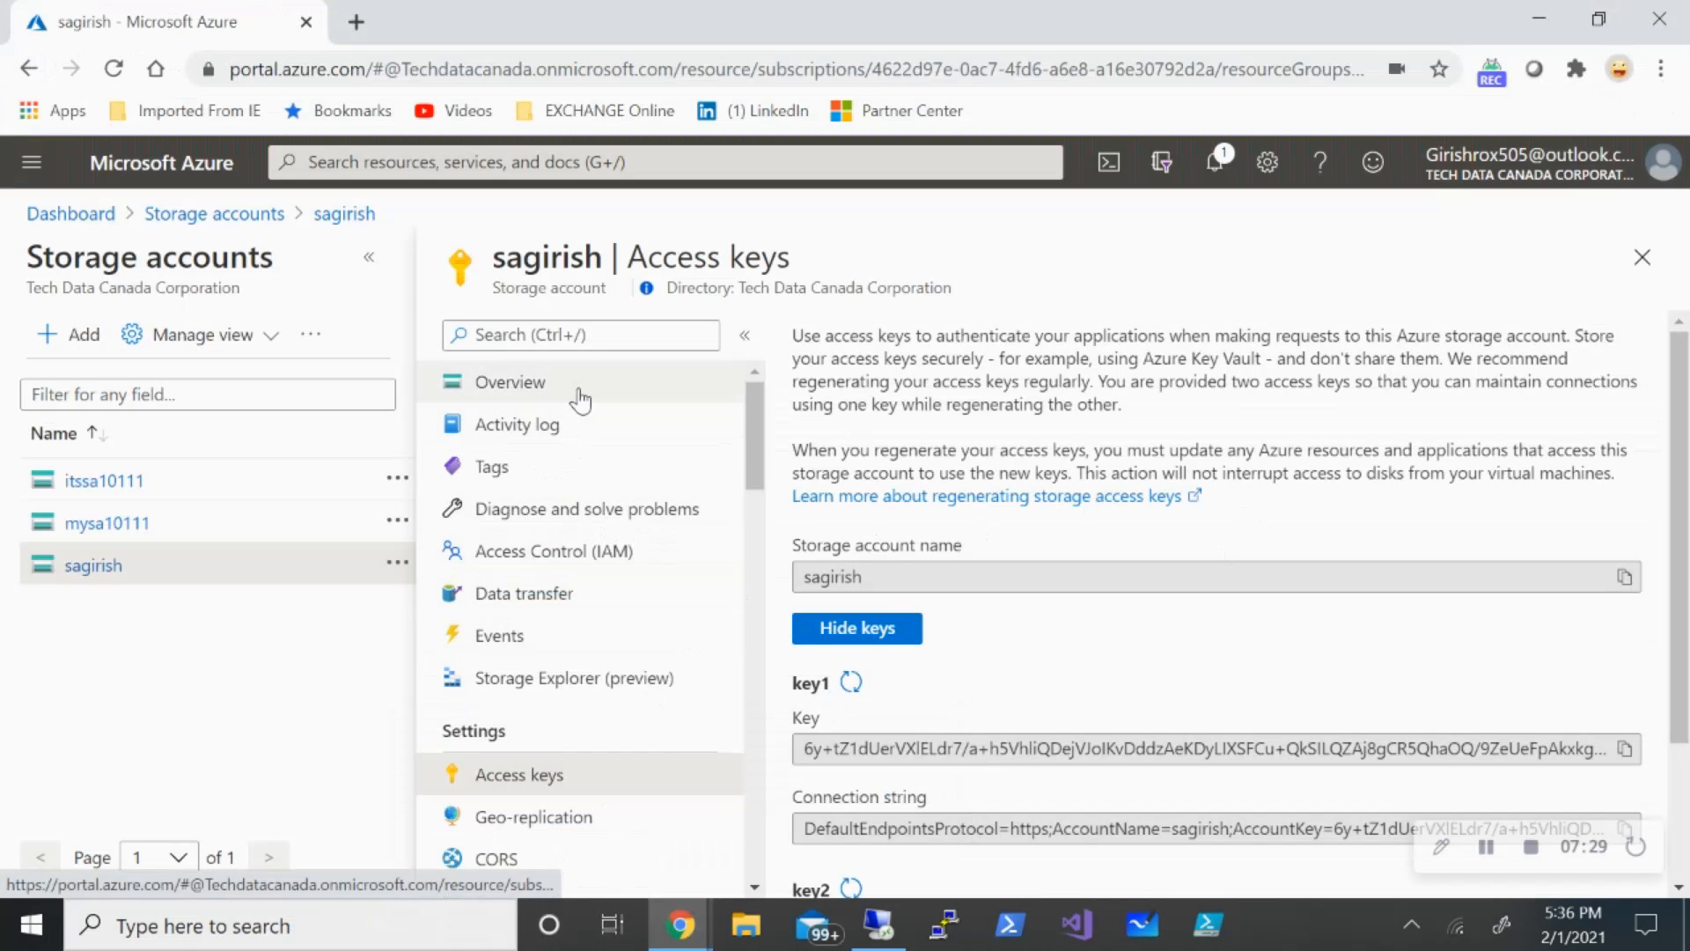
pyautogui.scroll(-4, 581, 413)
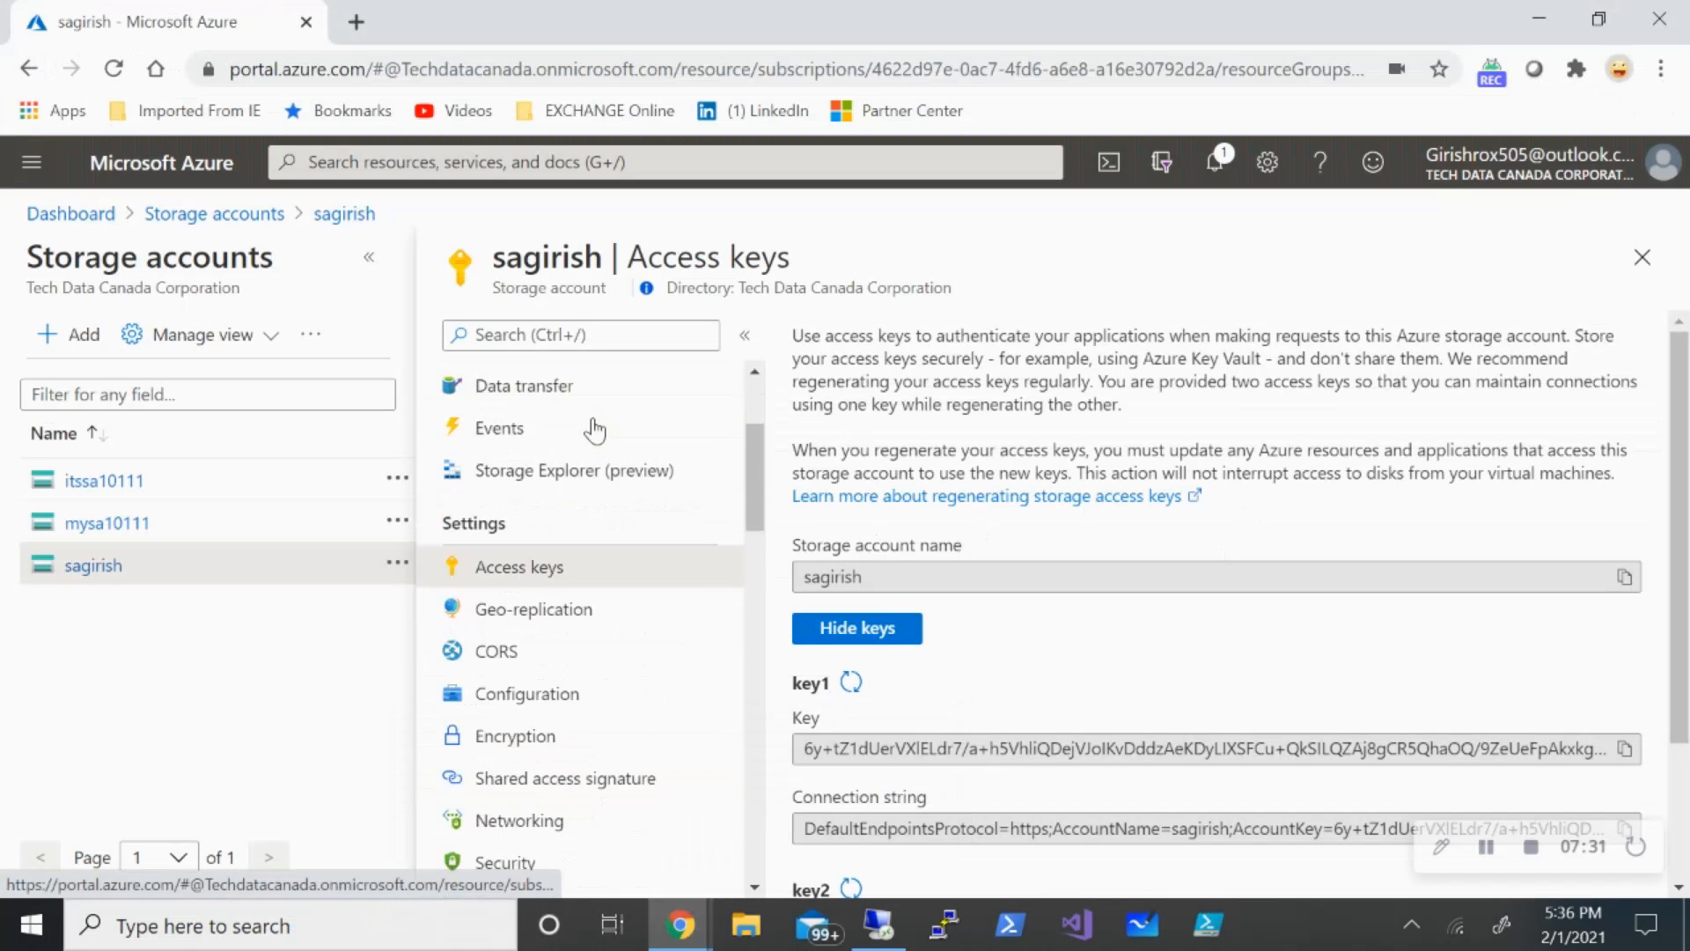
pyautogui.scroll(-3, 598, 431)
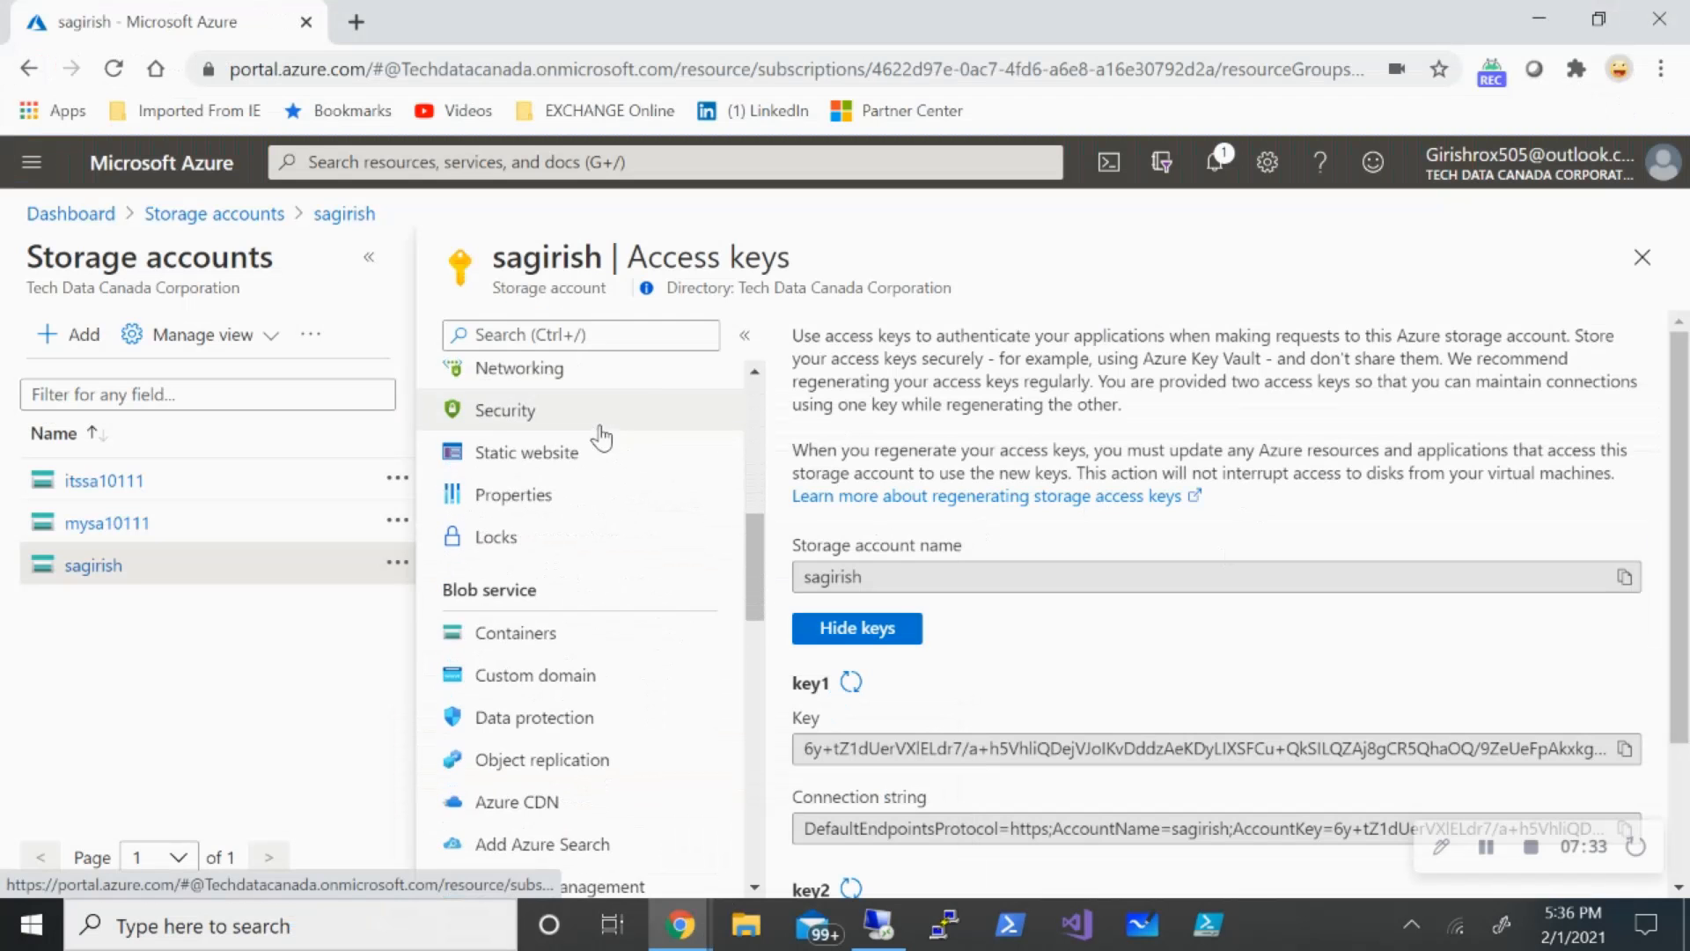
pyautogui.click(535, 647)
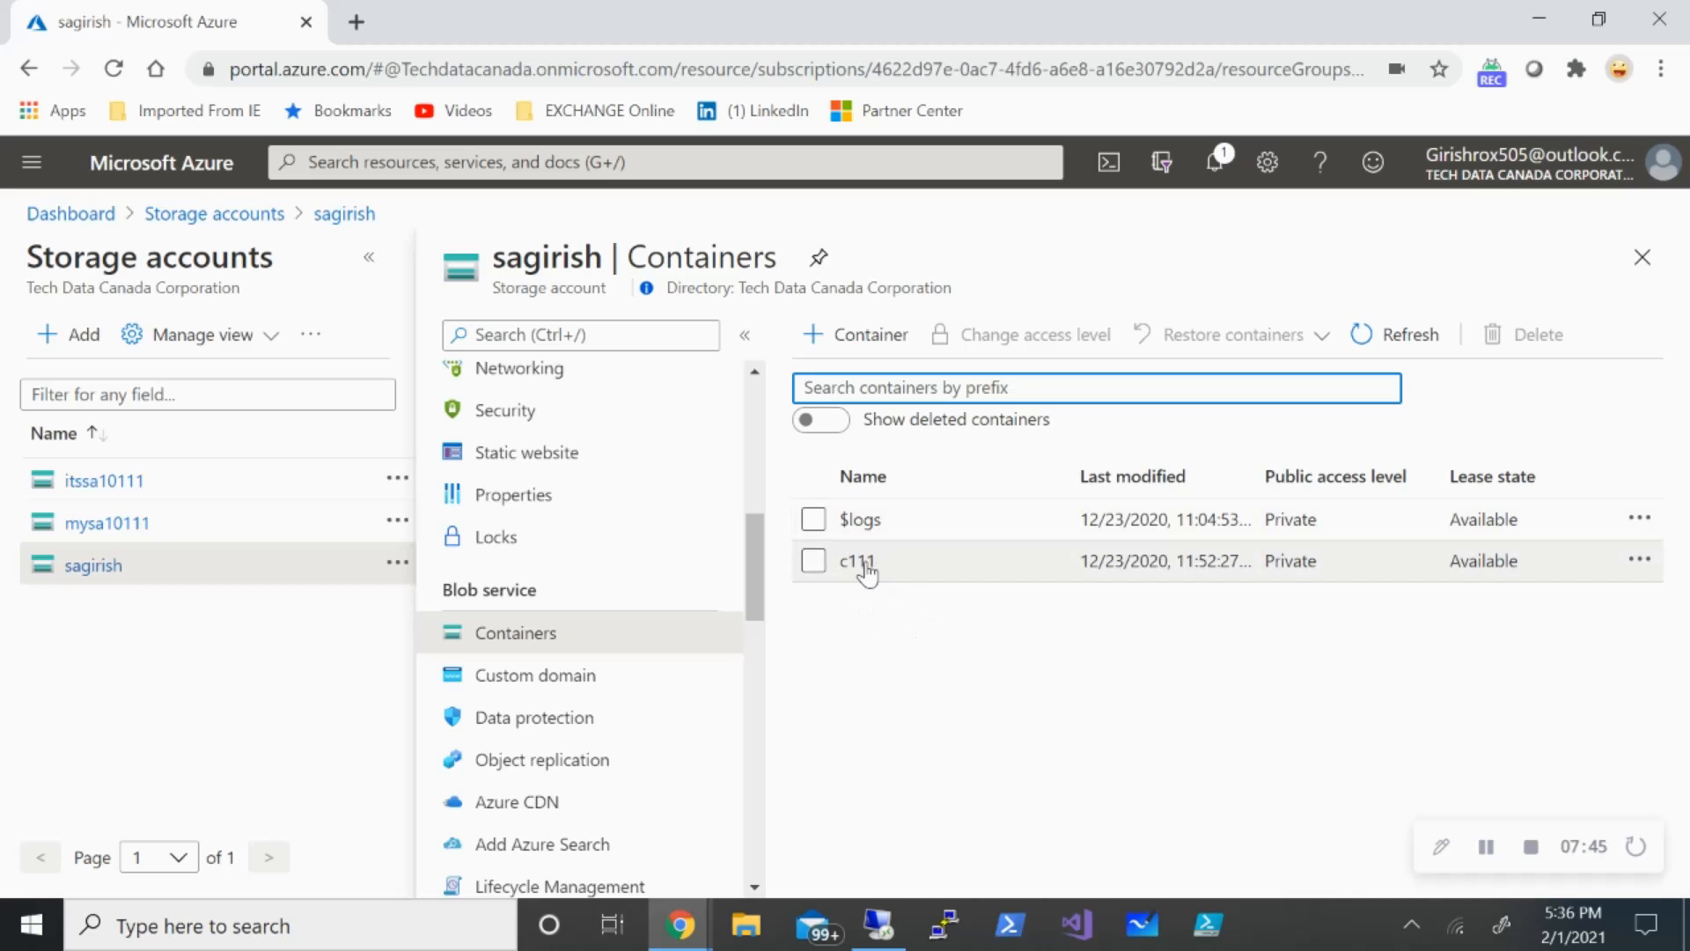
# Return to NetBackup in the remote desktop session, continue with volume c111, review the summary and finish creating Diskpool1.
pyautogui.click(878, 926)
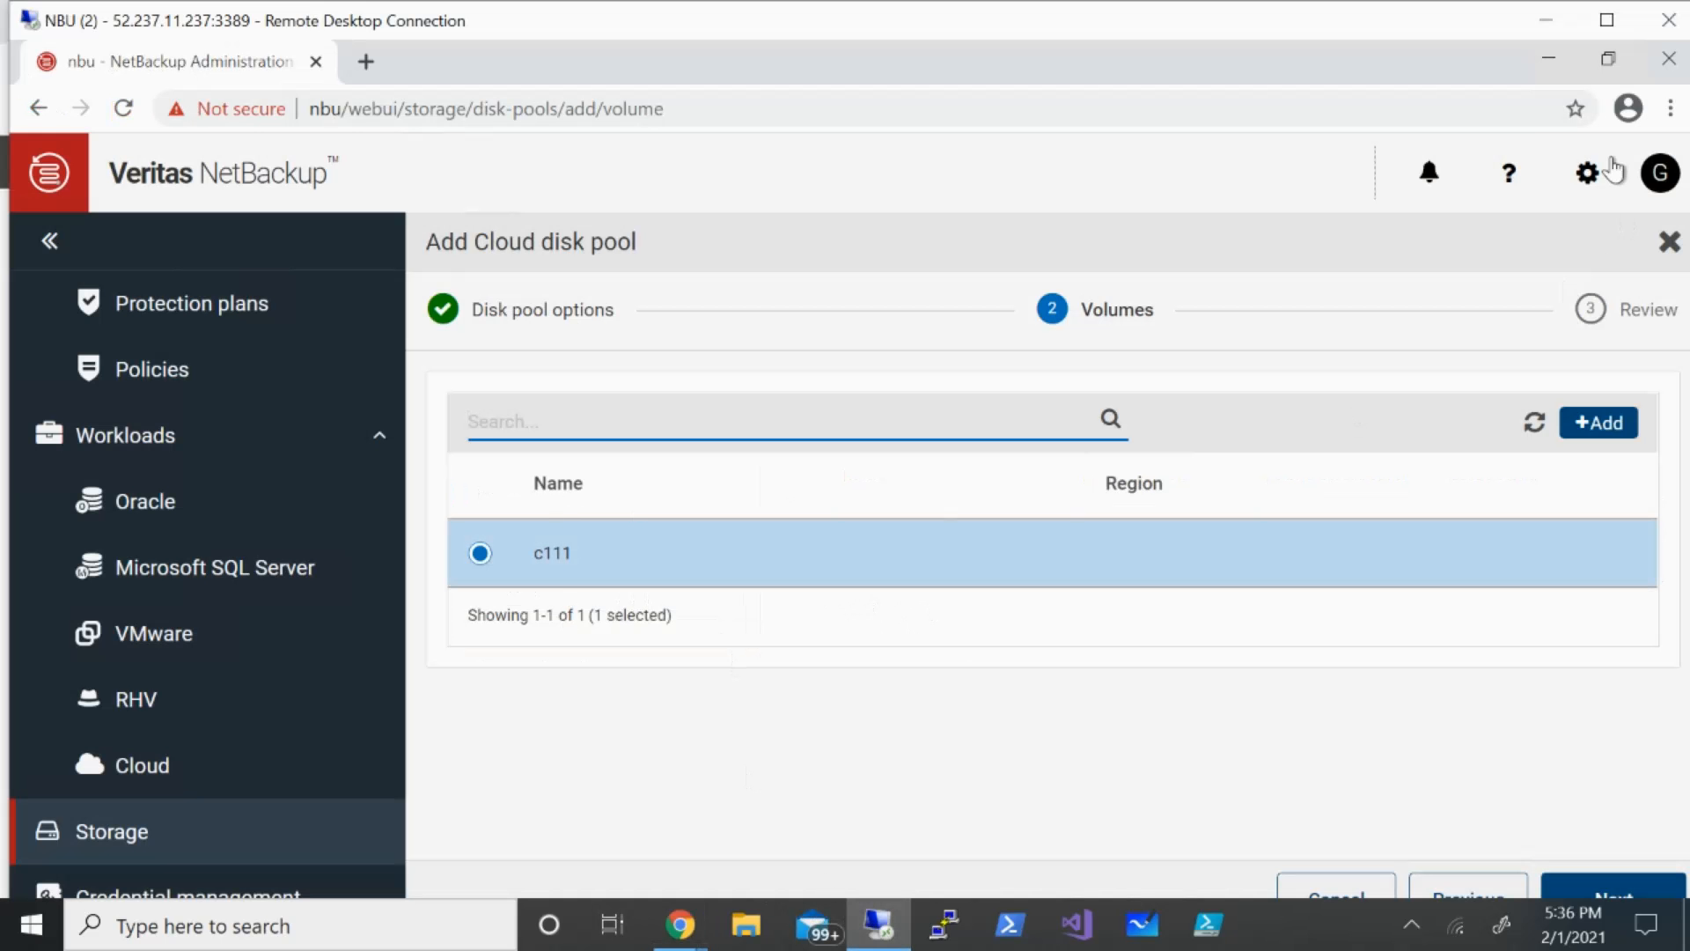
pyautogui.click(1607, 19)
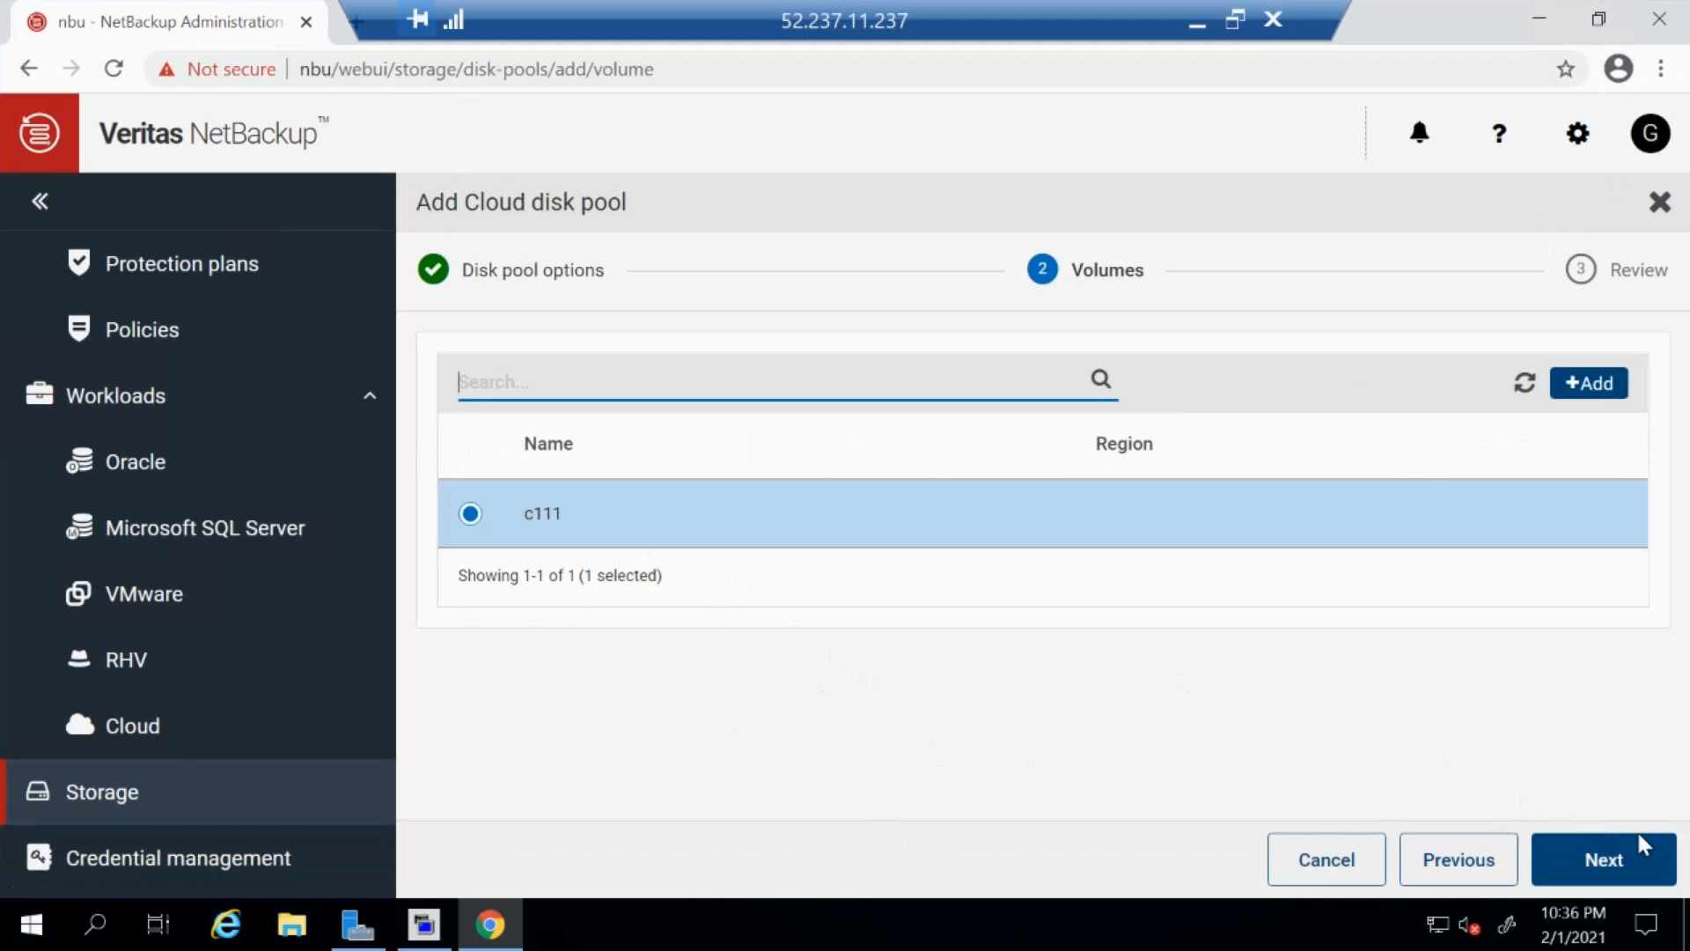
pyautogui.click(1651, 874)
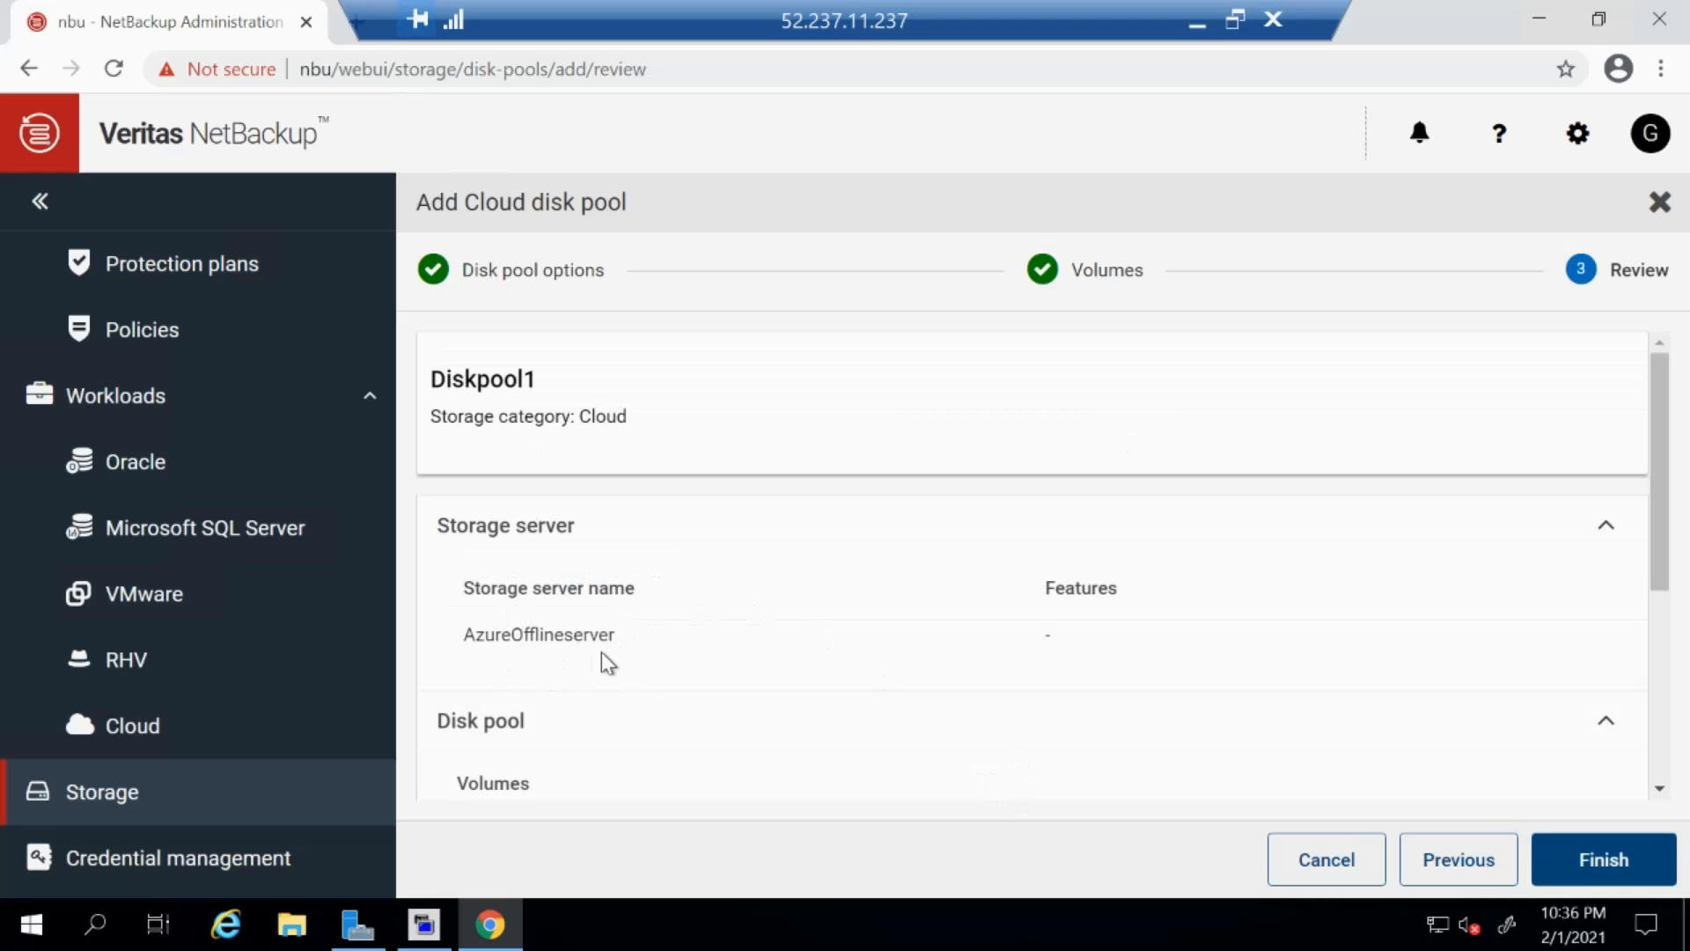
pyautogui.scroll(-3, 687, 660)
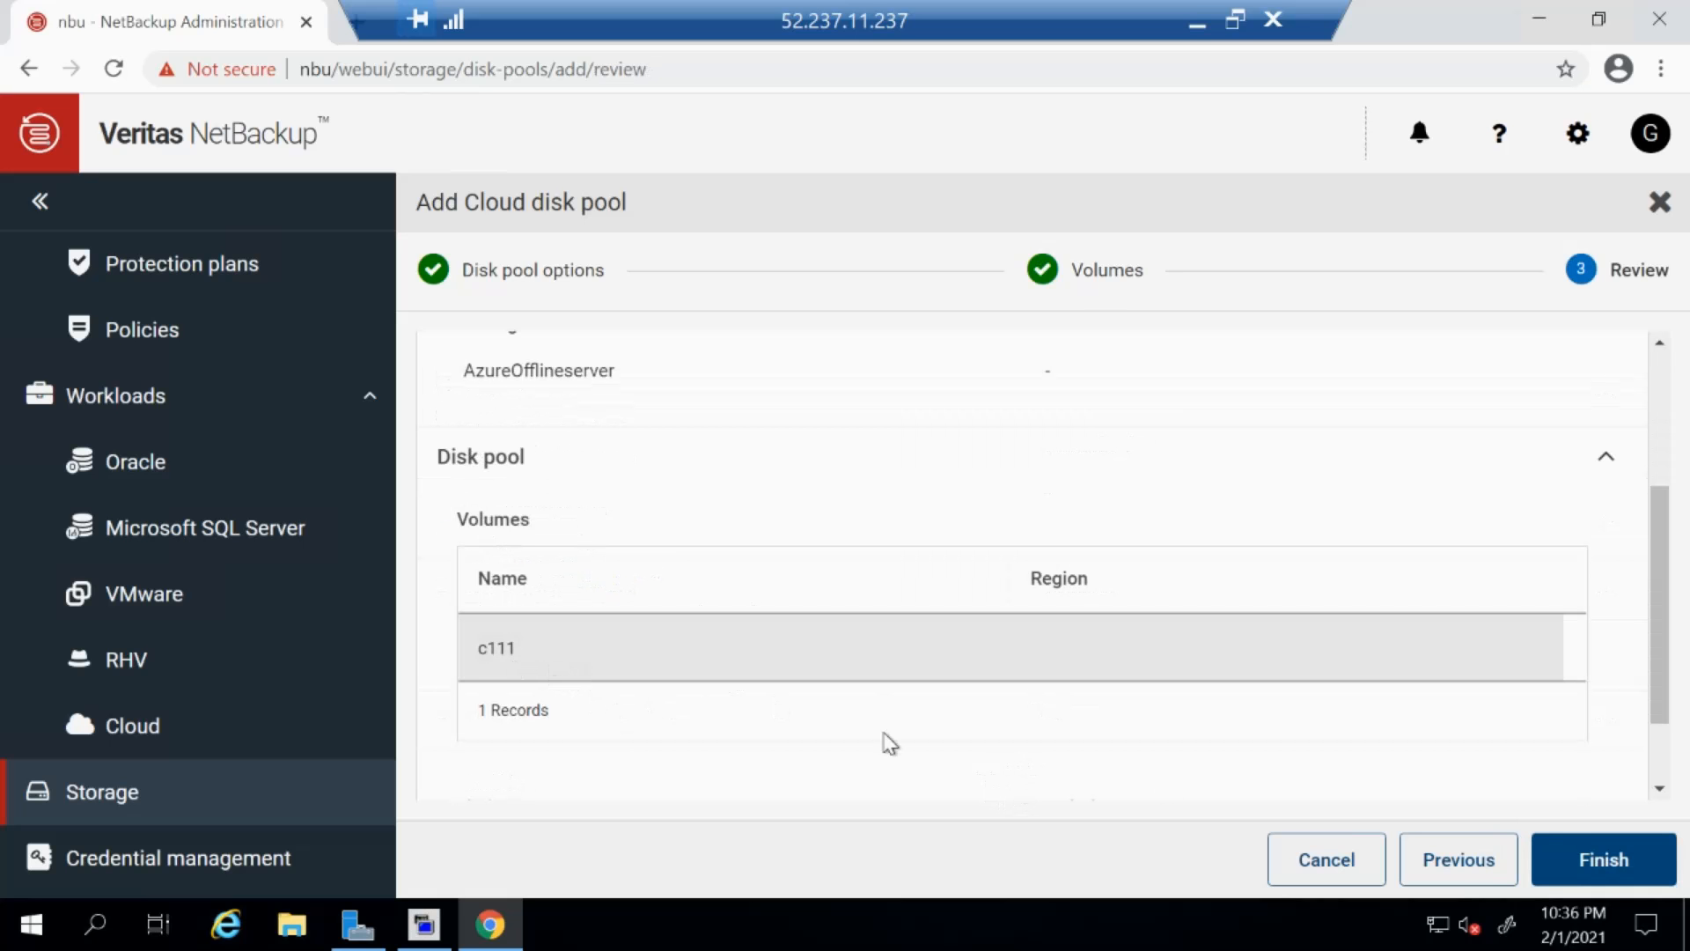
pyautogui.click(1605, 866)
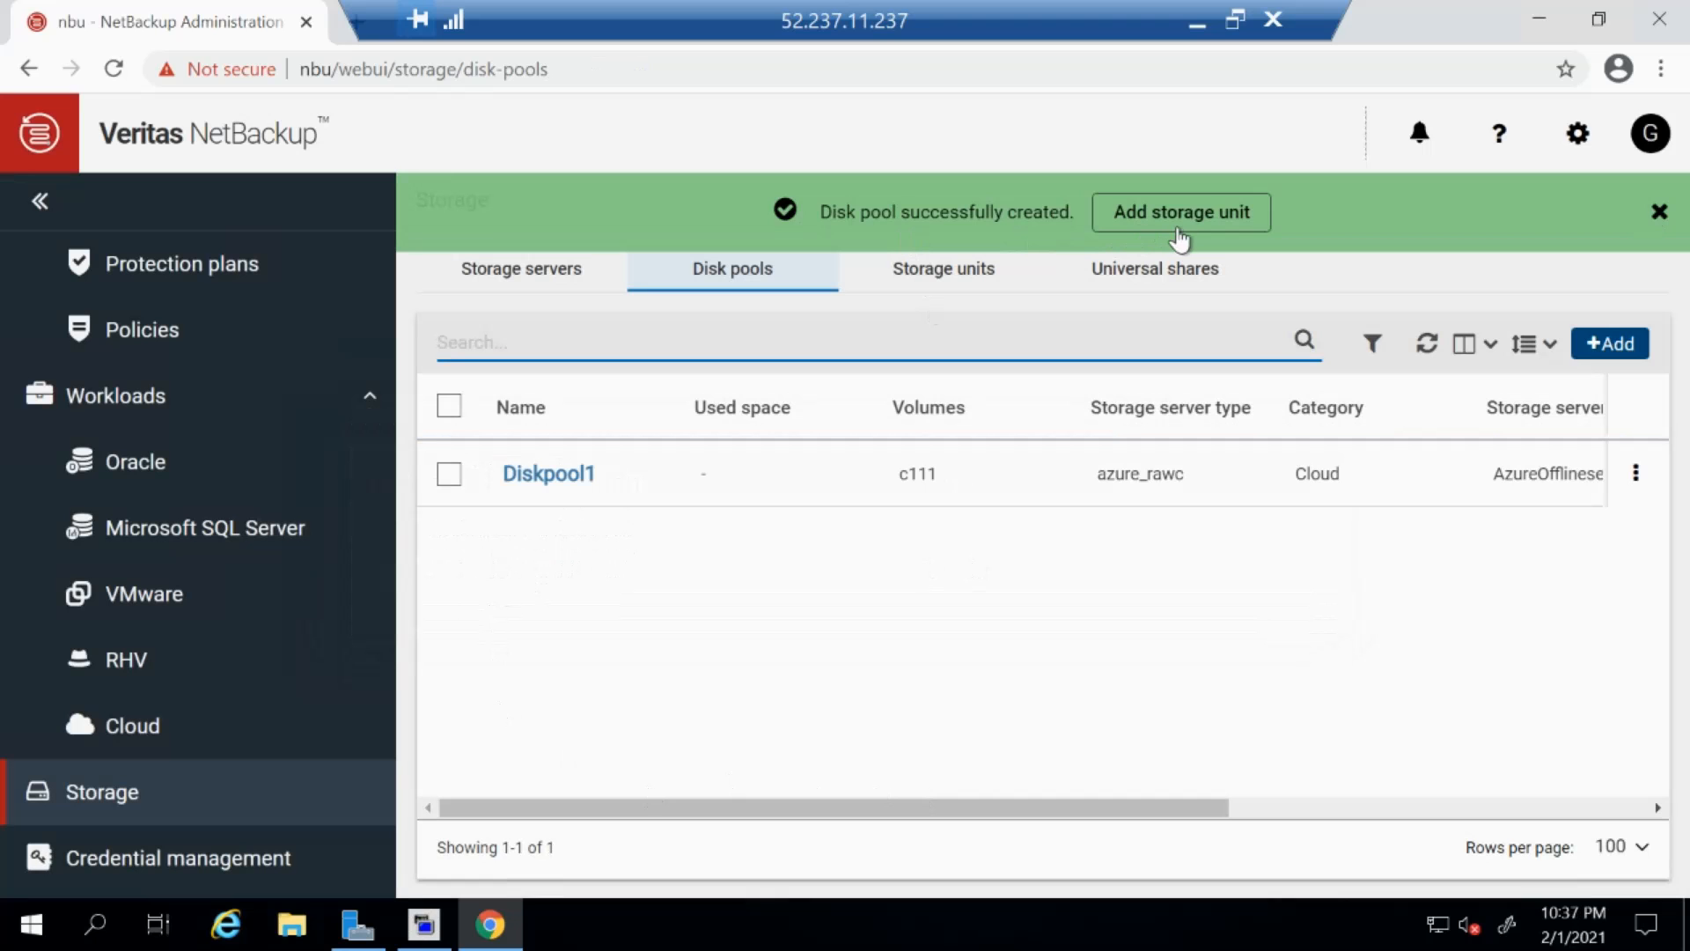
# Start adding a storage unit for the new disk pool, name it Storageunit1 and continue with the default job and fragment limits.
pyautogui.click(1172, 236)
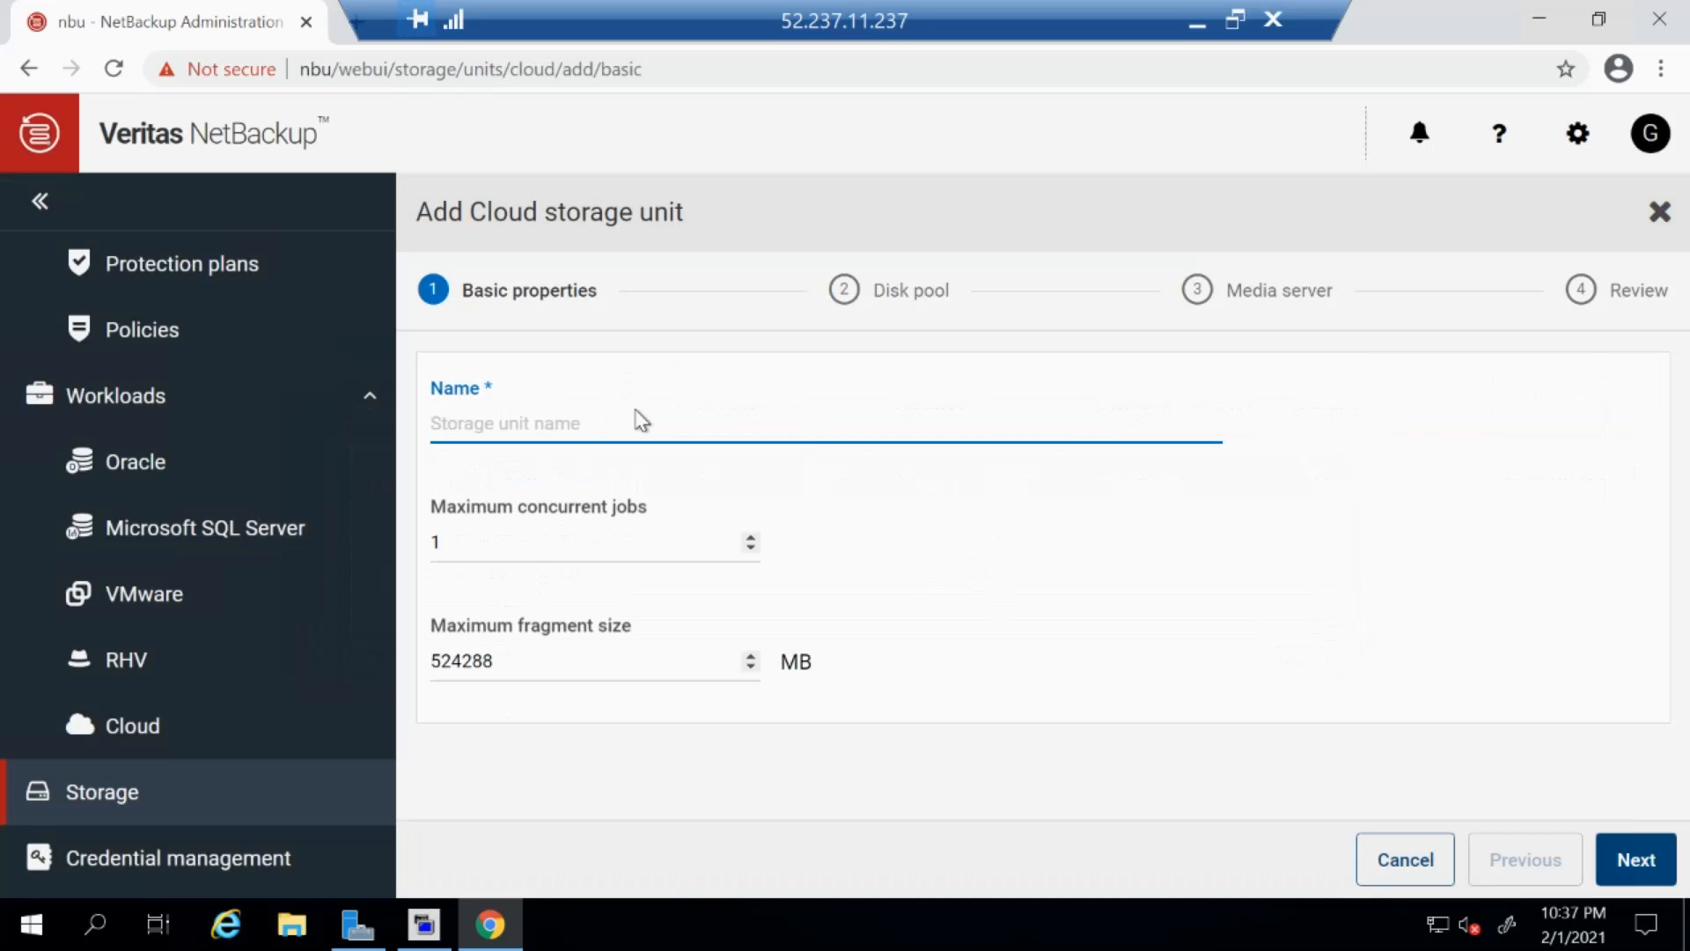
pyautogui.write('Storageunit1')
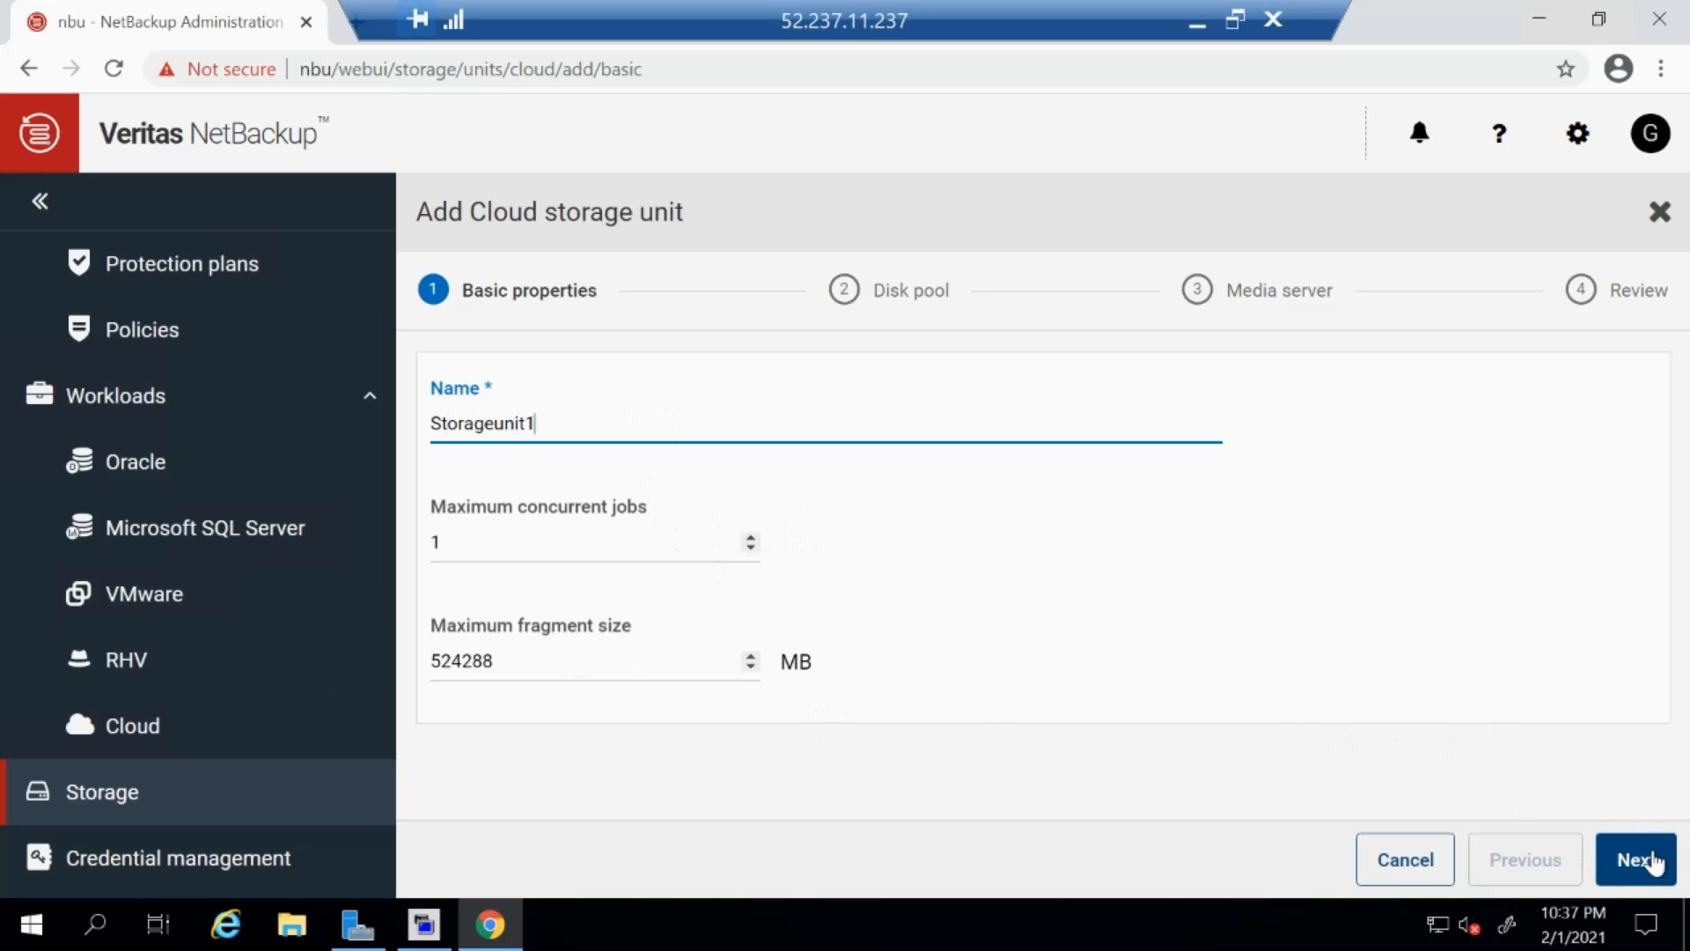
pyautogui.click(1637, 865)
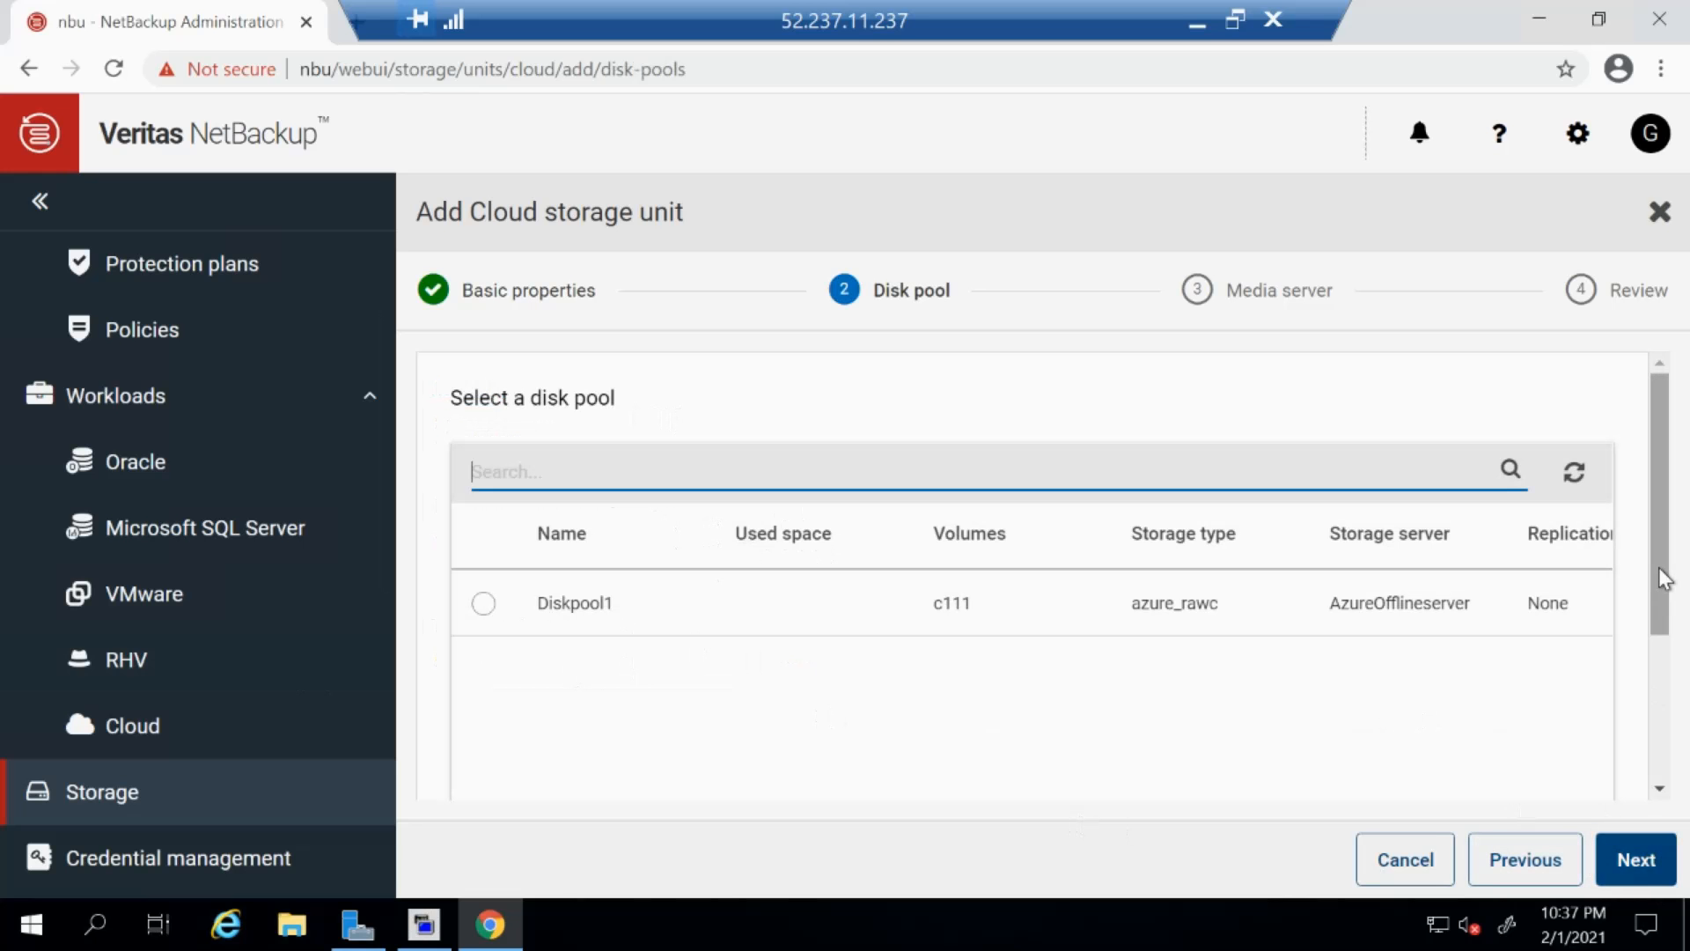
# Assign Diskpool1 as the storage unit's disk pool and continue to the media server selection.
pyautogui.moveTo(1661, 576); pyautogui.dragTo(1682, 774)
pyautogui.moveTo(1675, 657); pyautogui.dragTo(1686, 429)
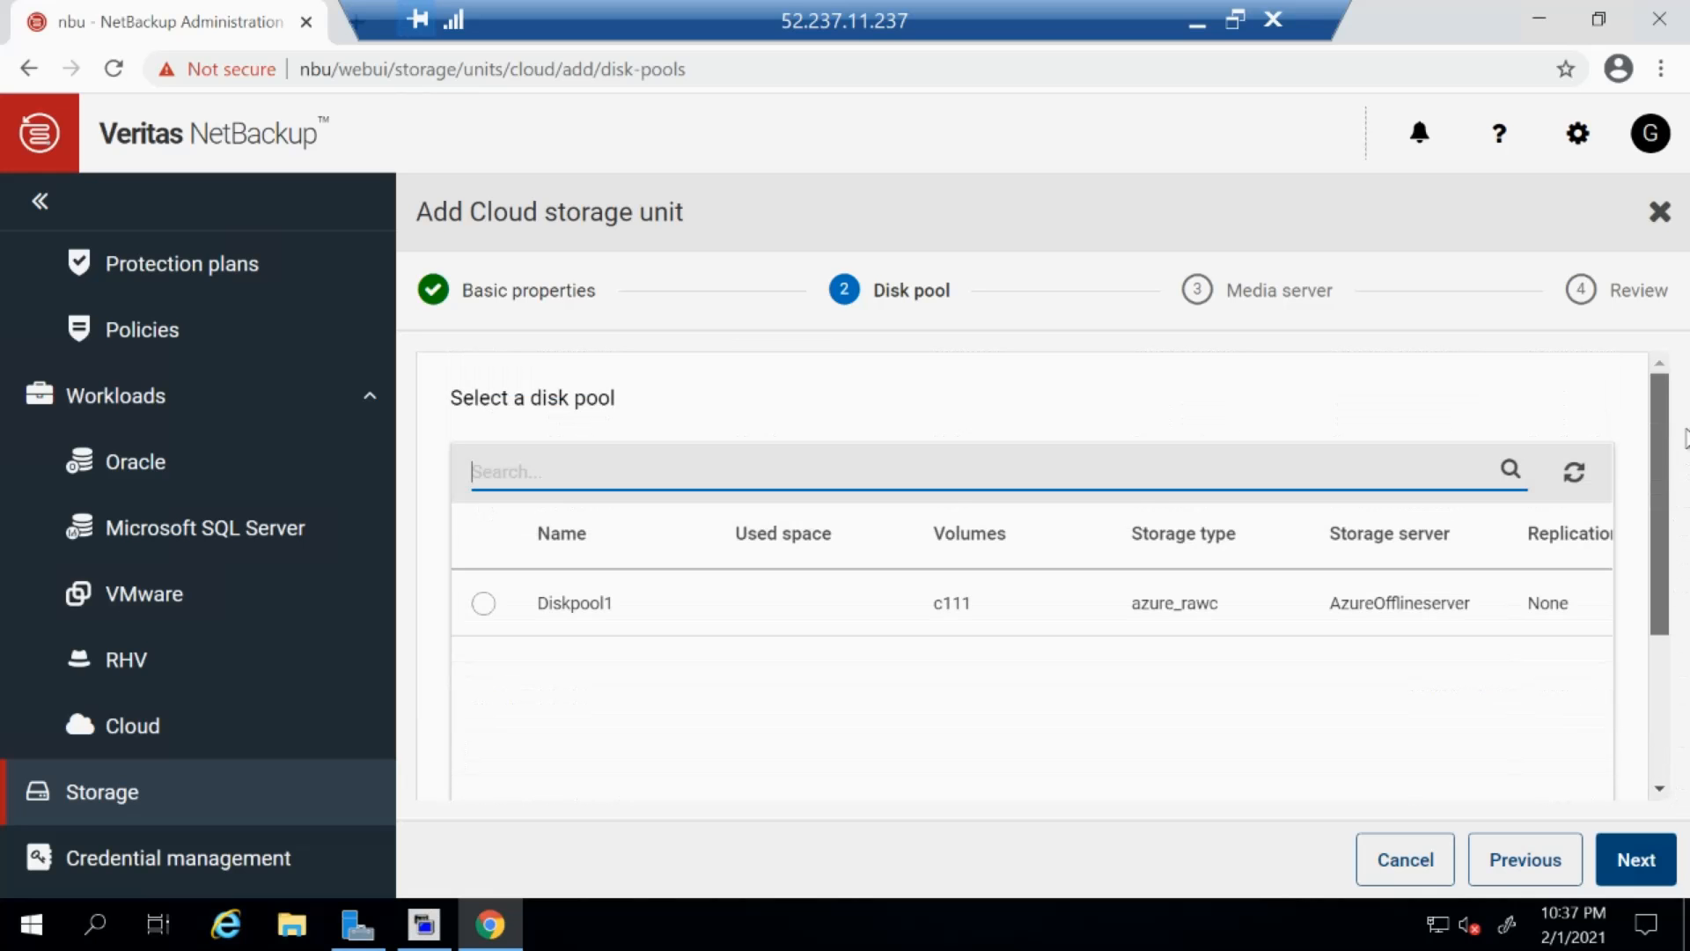
pyautogui.click(1633, 867)
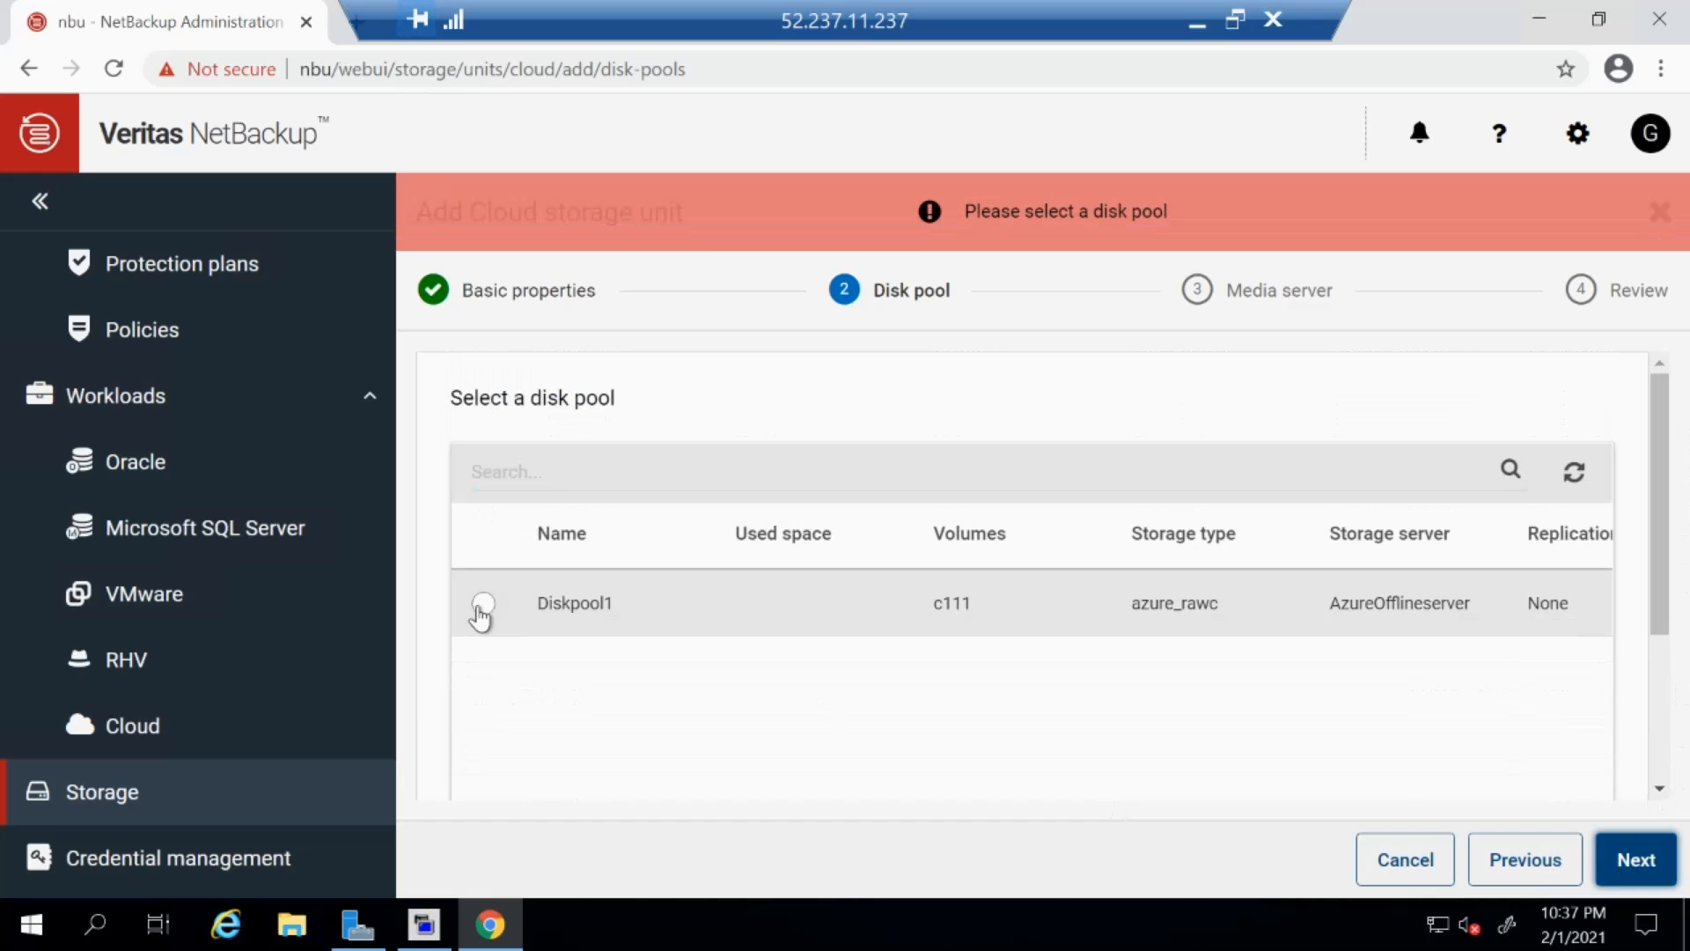
pyautogui.click(485, 605)
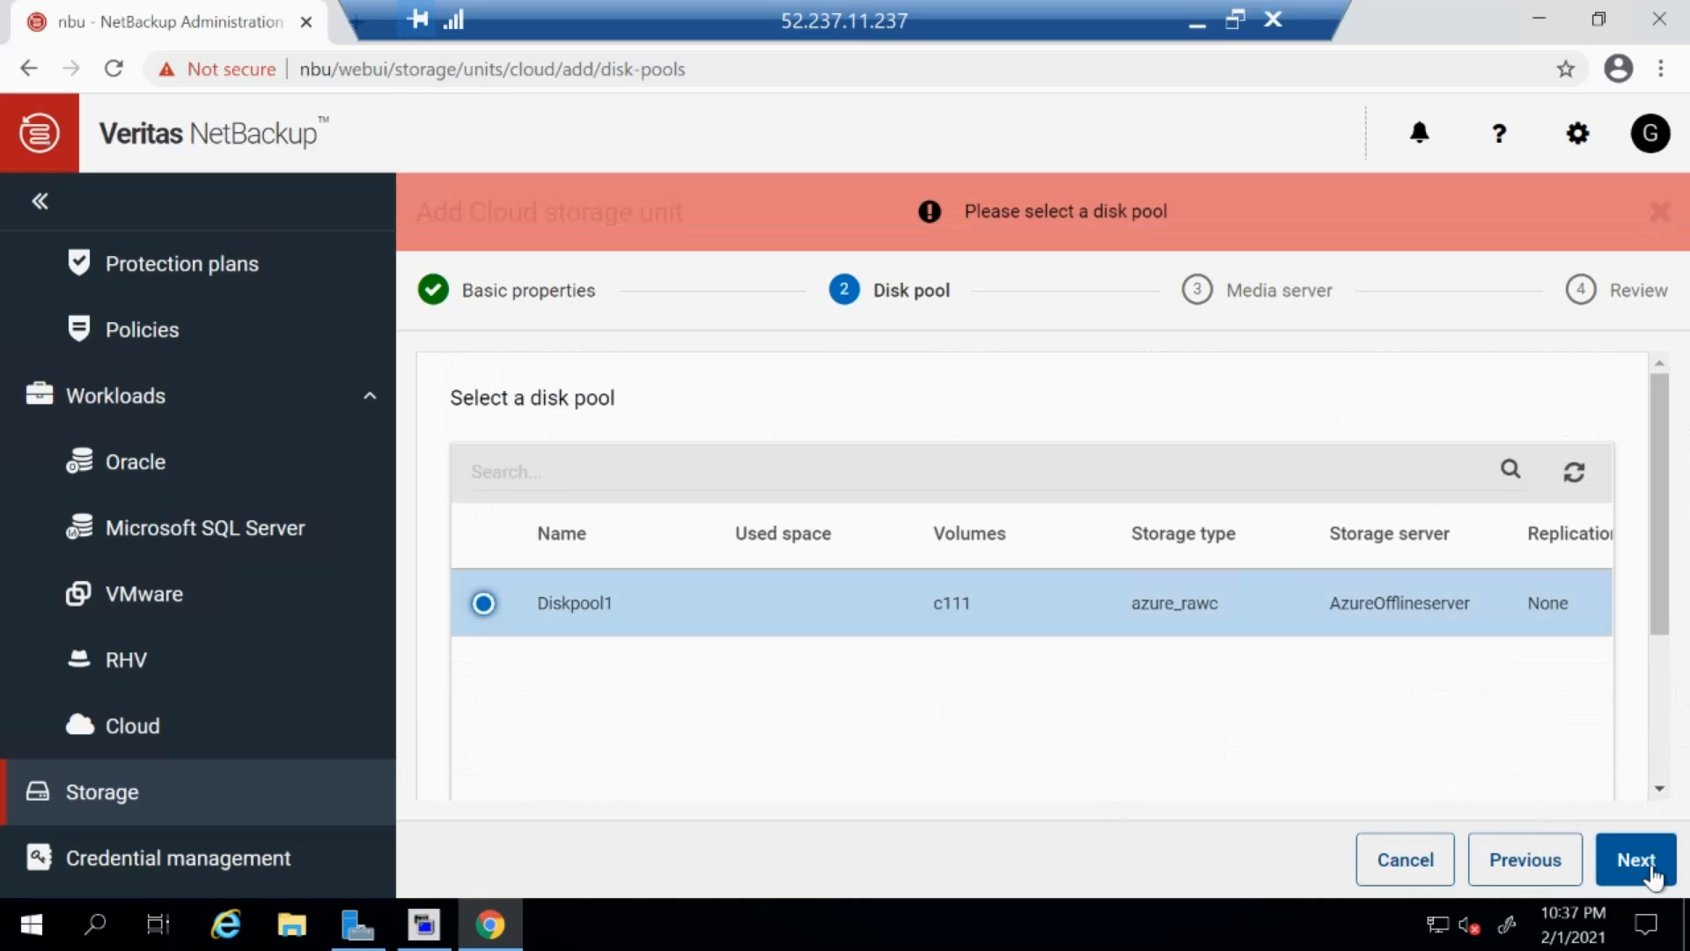
pyautogui.click(1652, 872)
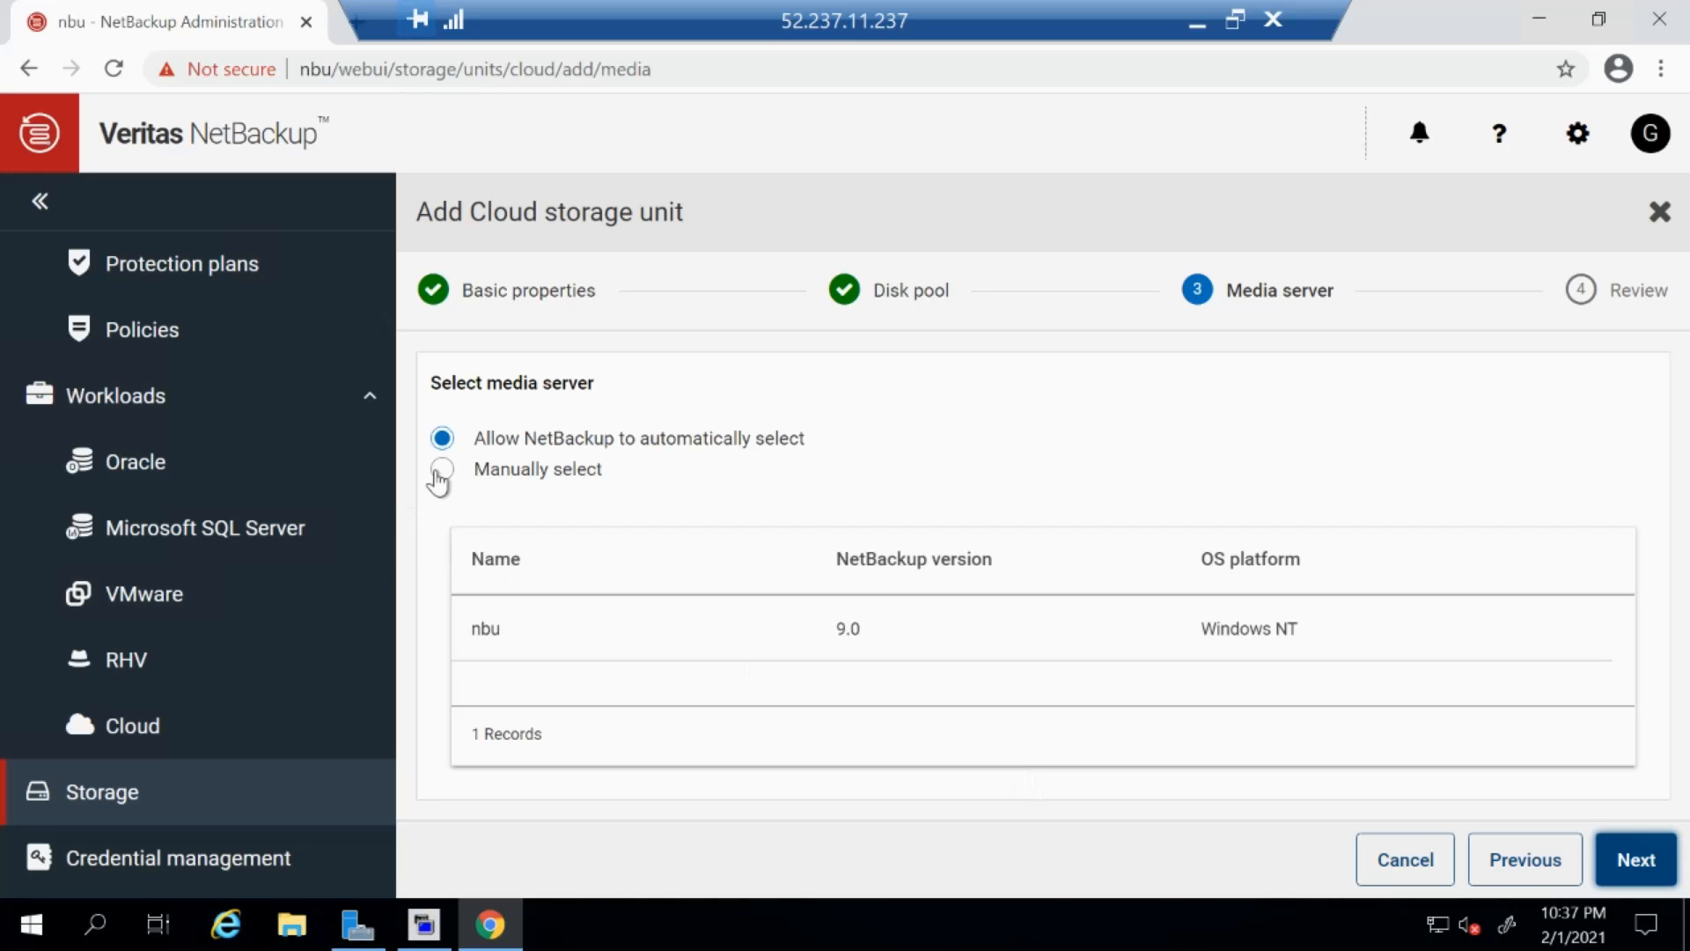
# Set the media server selection to manual, choose the nbu server and continue to the review.
pyautogui.click(441, 471)
pyautogui.click(483, 628)
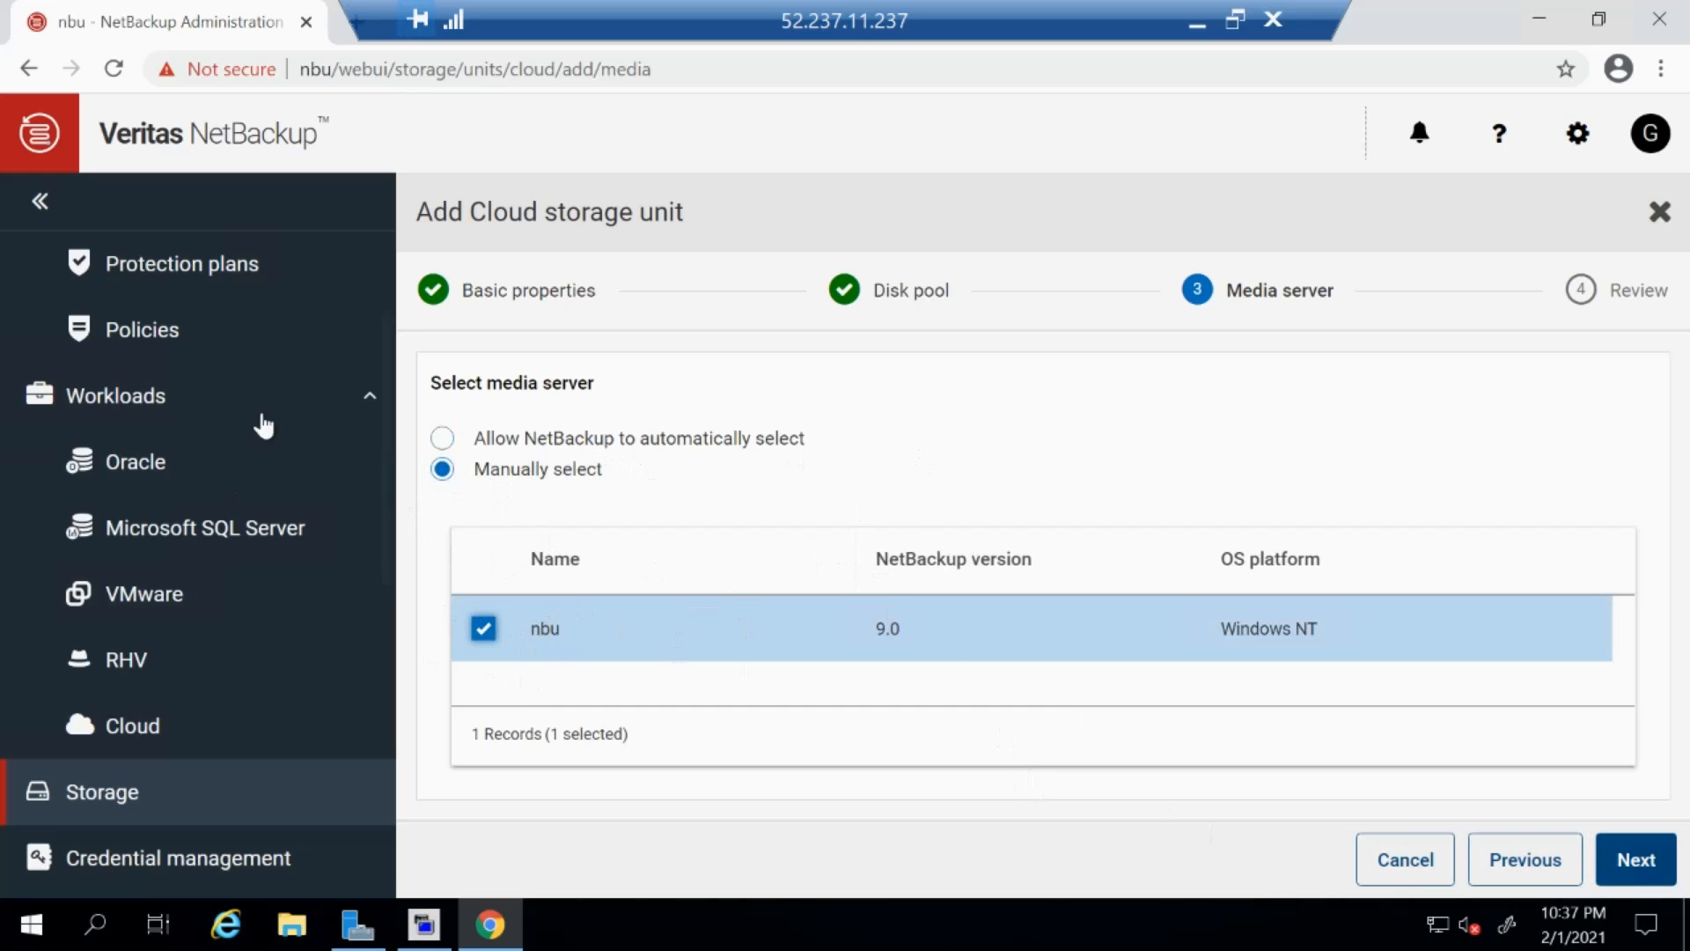
pyautogui.click(1634, 861)
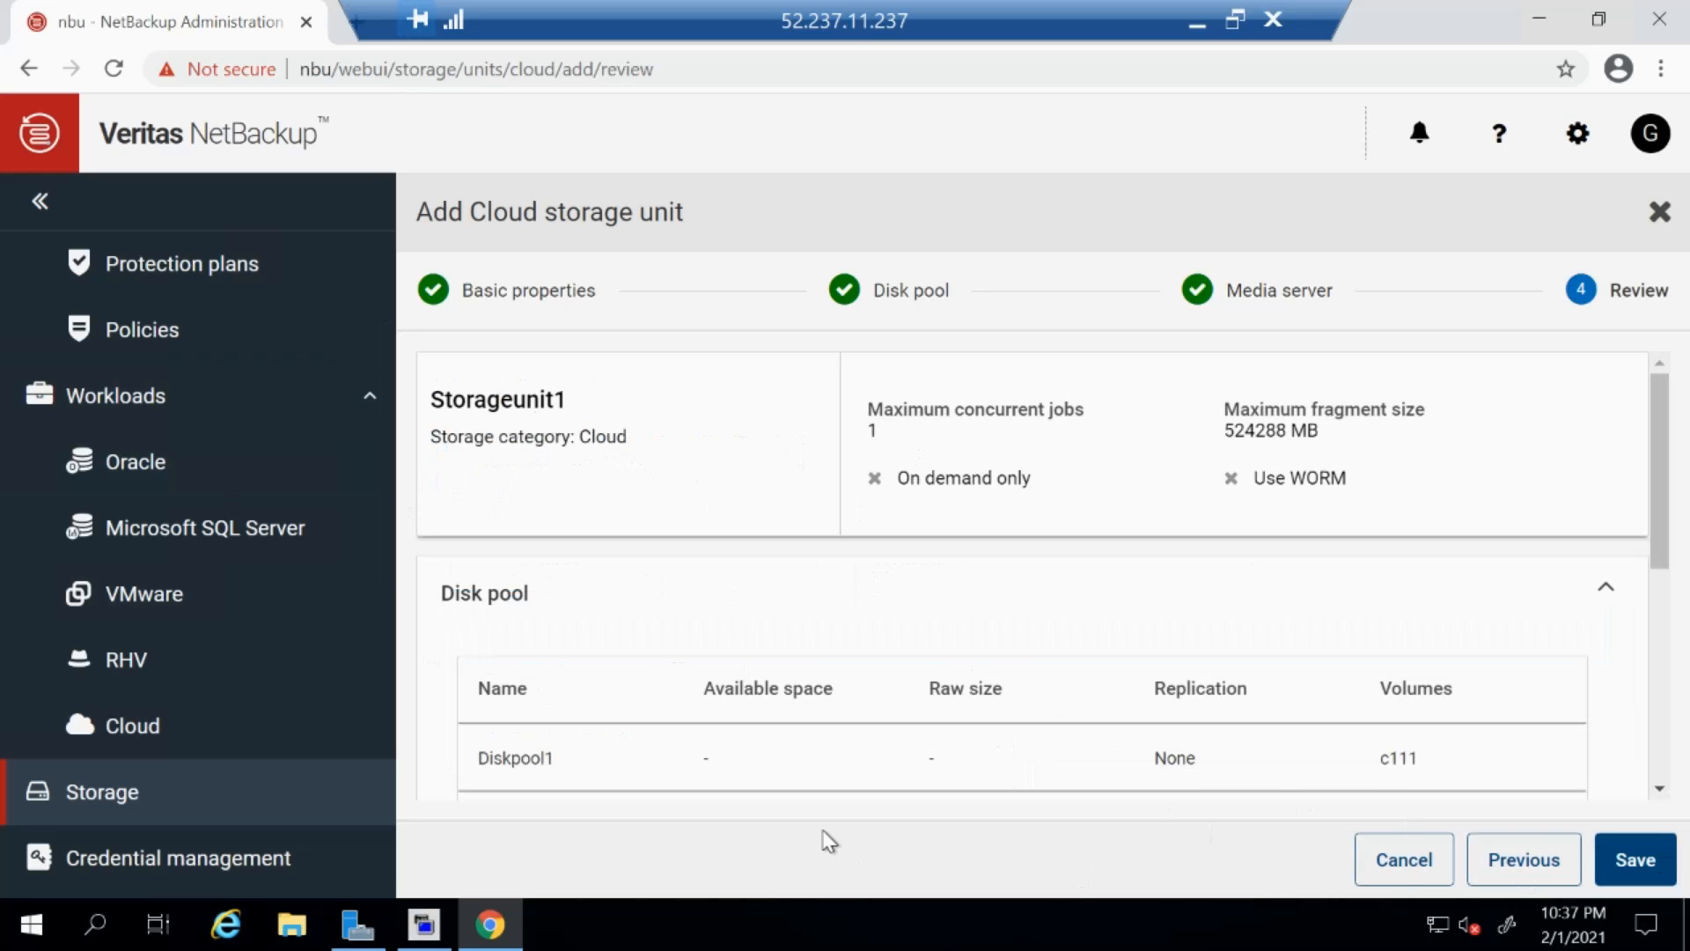
# Review the Storageunit1 summary, including its disk pool, and save the storage unit.
pyautogui.scroll(-1, 792, 745)
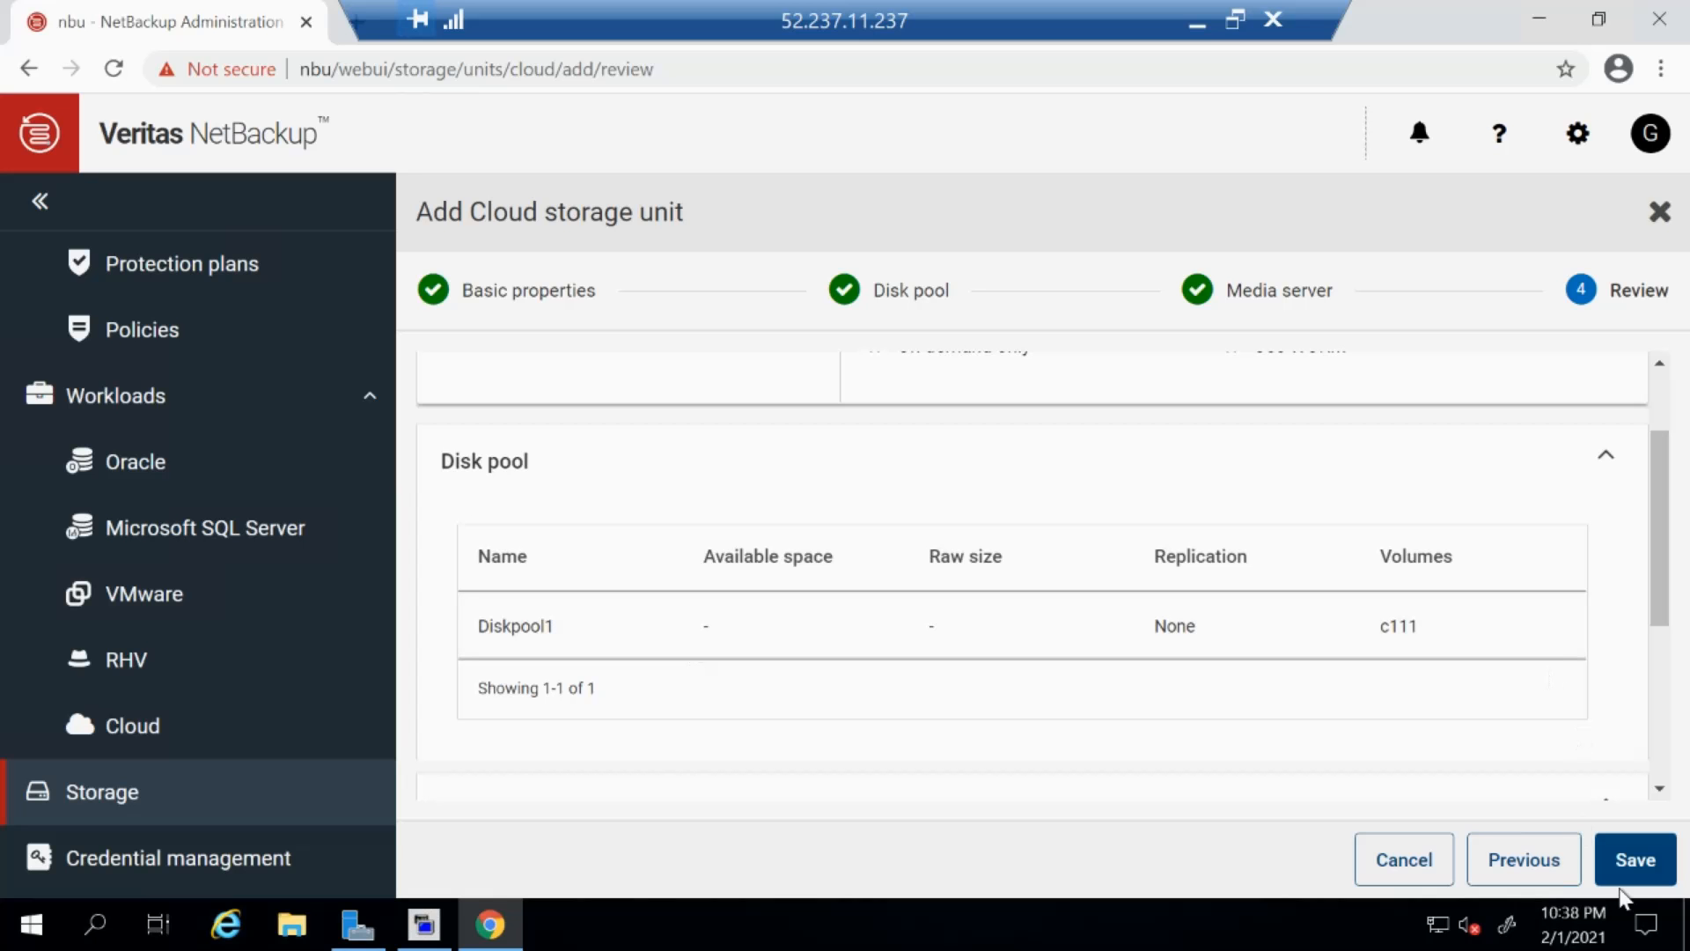
pyautogui.moveTo(1664, 585); pyautogui.dragTo(1687, 782)
pyautogui.moveTo(1687, 715); pyautogui.dragTo(1673, 472)
pyautogui.click(1637, 863)
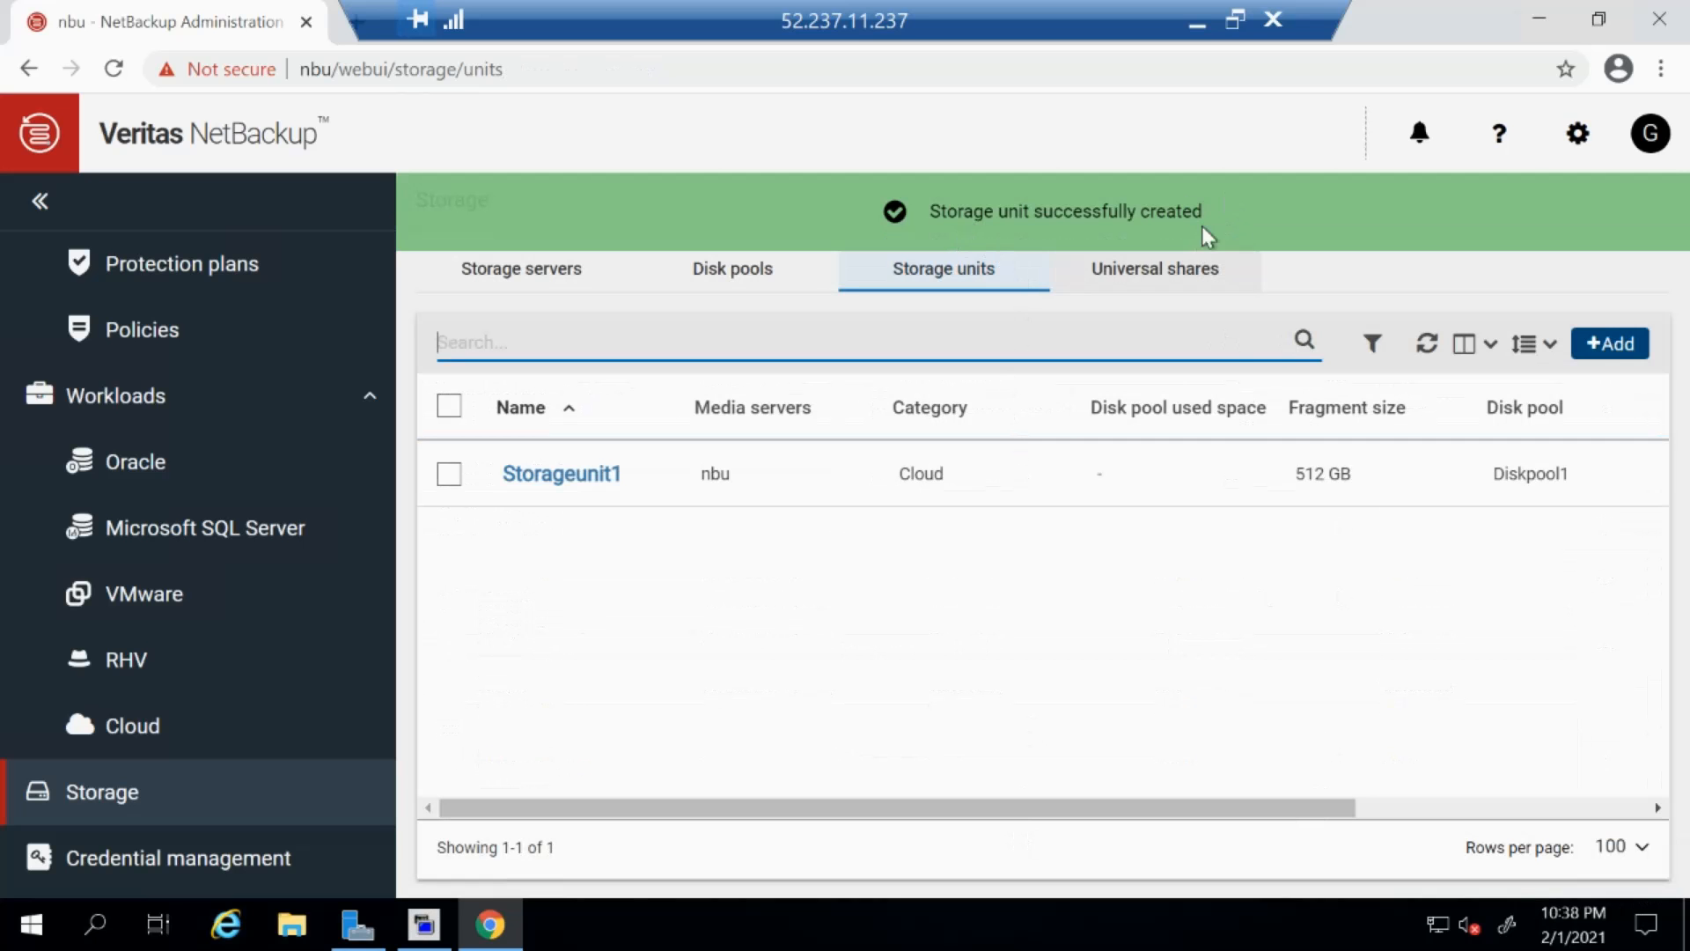
# Switch back to the Azure portal and view the storage account's containers list.
pyautogui.click(1235, 23)
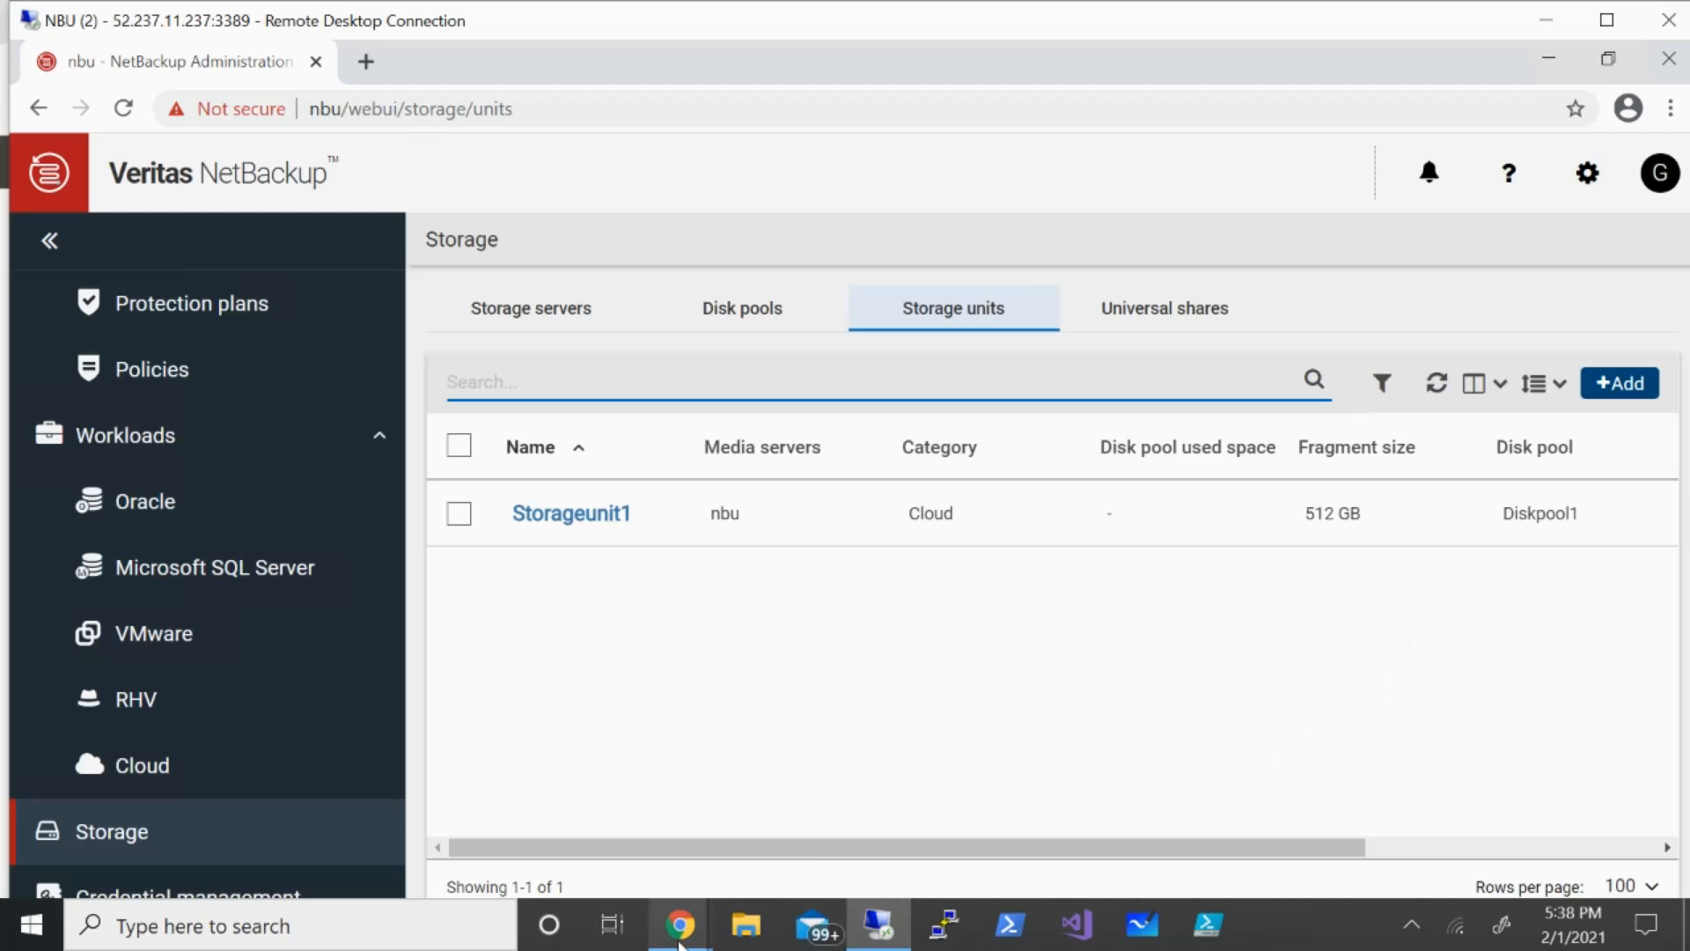
pyautogui.moveTo(680, 943)
pyautogui.click(592, 871)
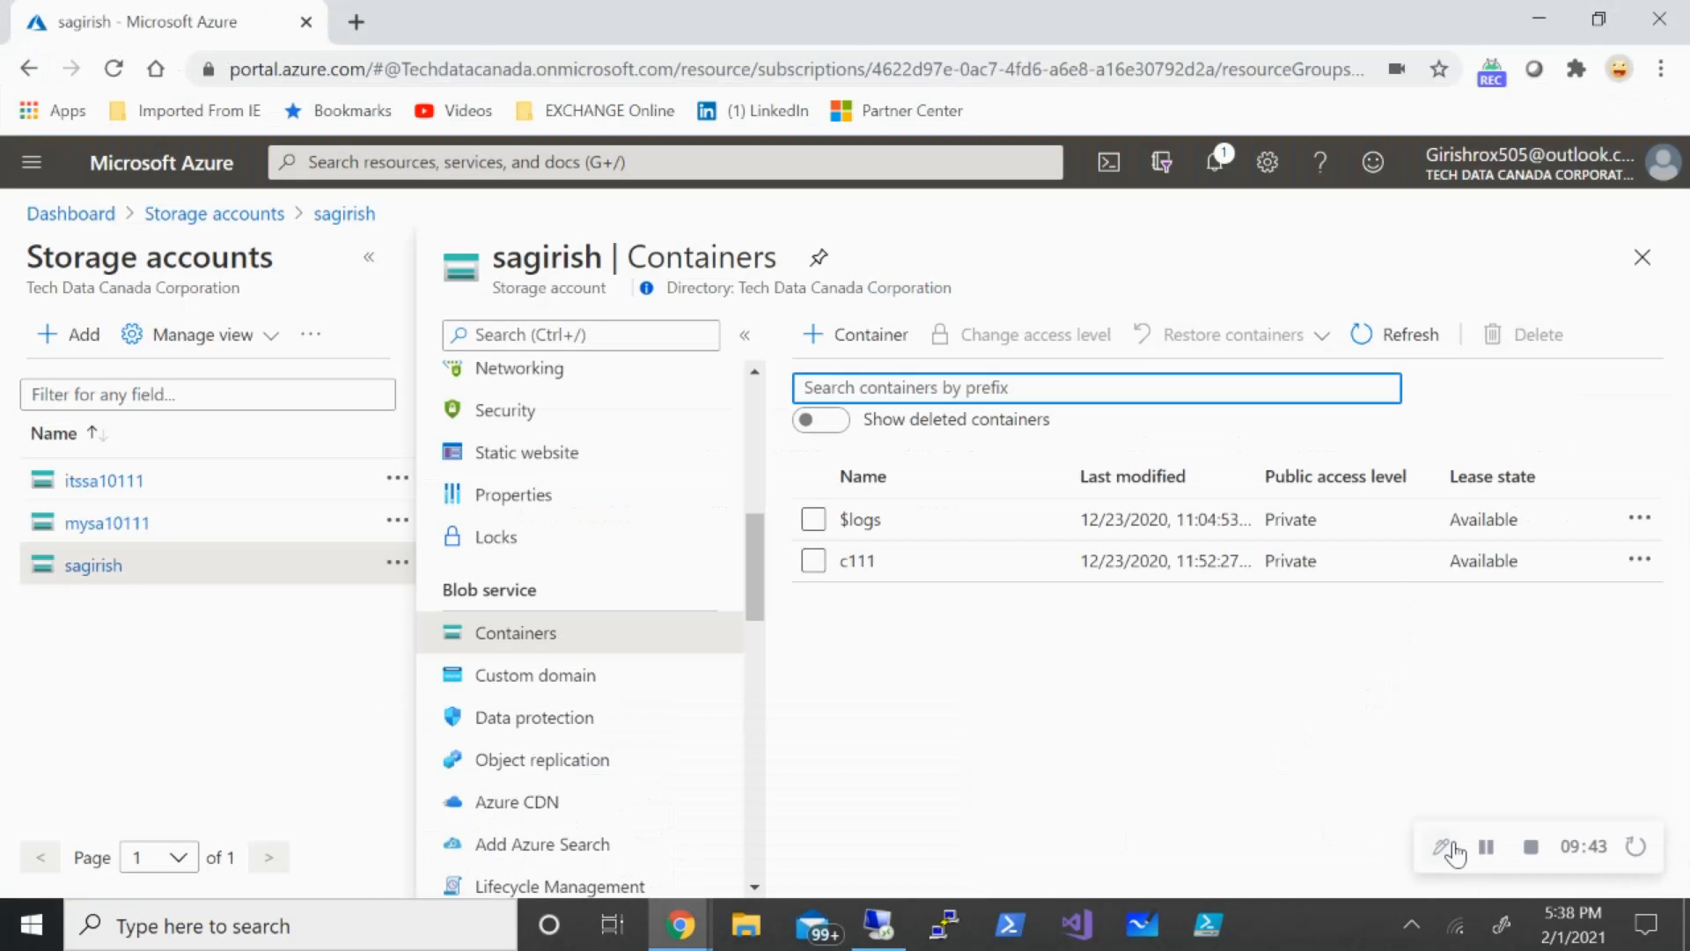